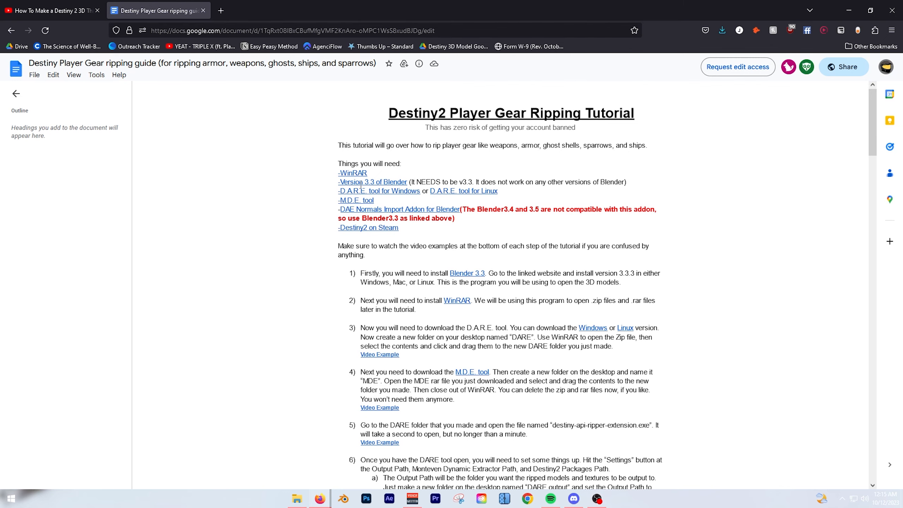
Step: Download the D.A.R.E. tool for Windows, the M.D.E. tool and the DAE Normals Import Addon for Blender from the guide's links
left_click(372, 204)
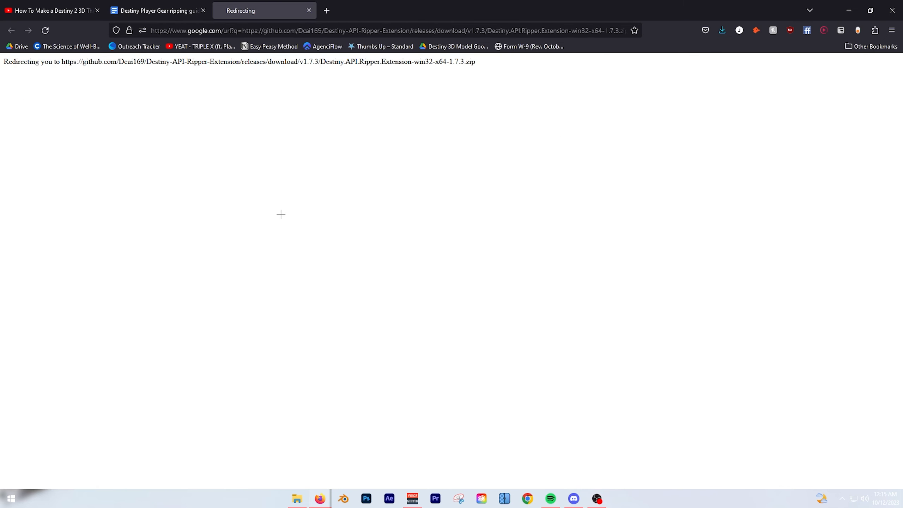
left_click(372, 215)
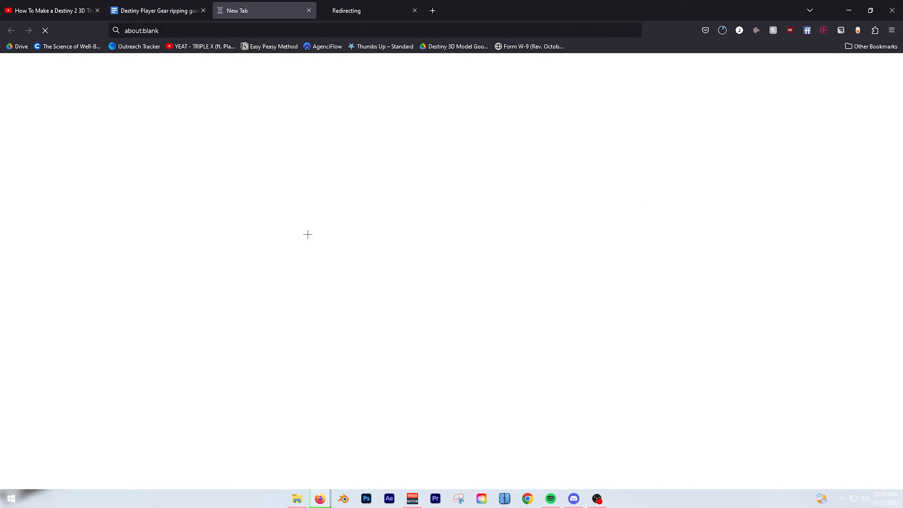
left_click(176, 2)
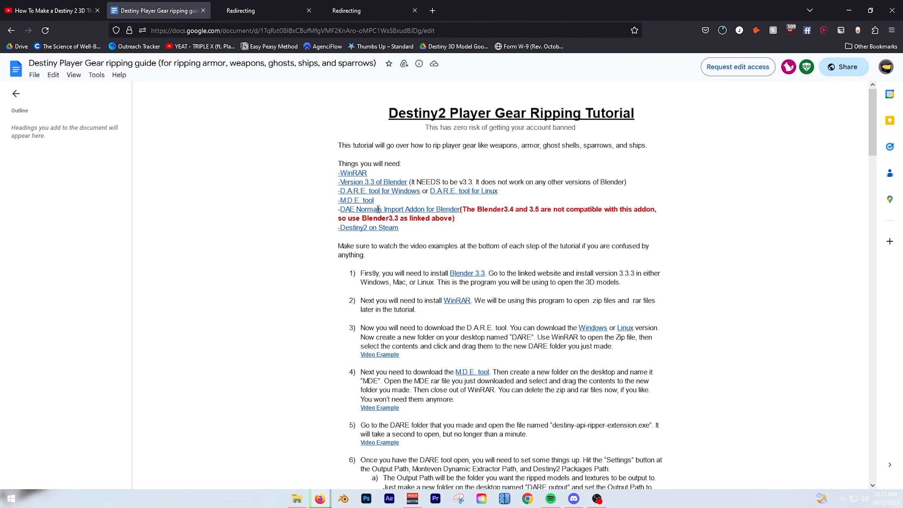
mouse_move(378, 209)
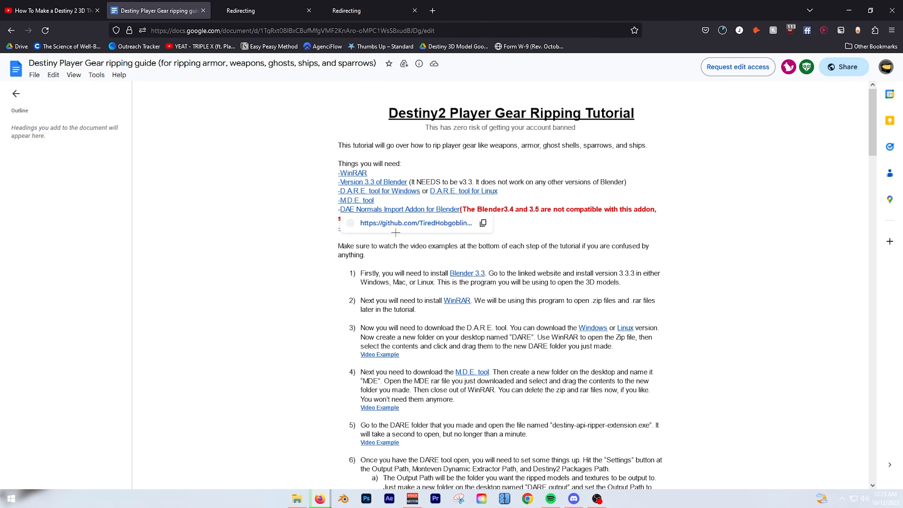
left_click(390, 224)
left_click(176, 3)
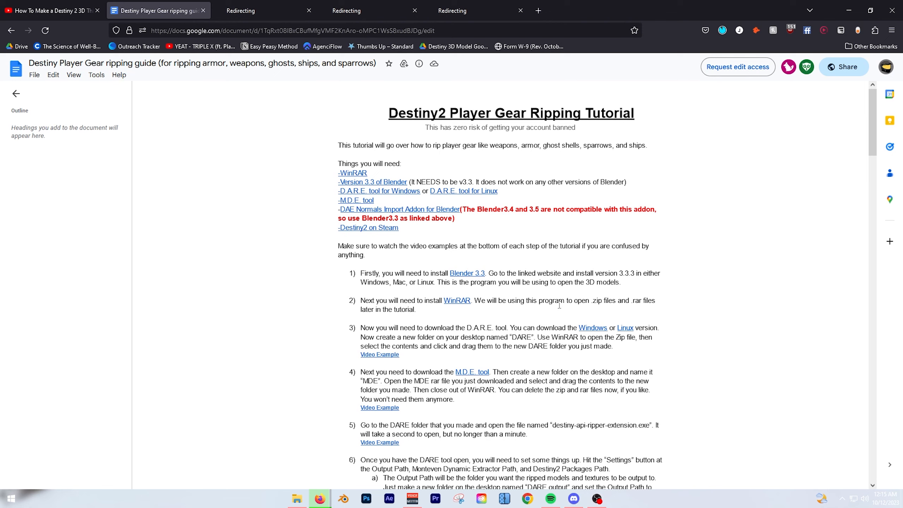
Step: Switch to File Explorer and extract the Destiny.API.Ripper.Extension-win32-x64-1.7.3 archive in the Downloads folder
scroll(329, 367, "down", 2)
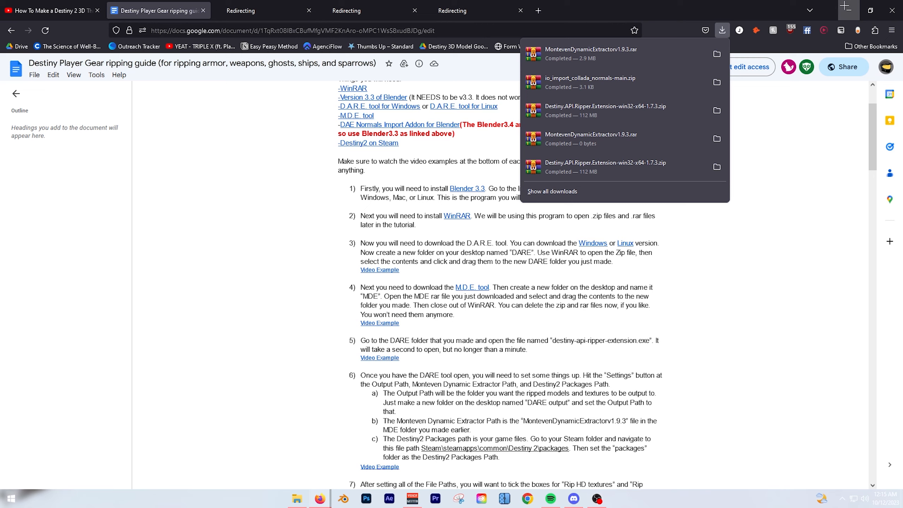
left_click(845, 7)
left_click(297, 498)
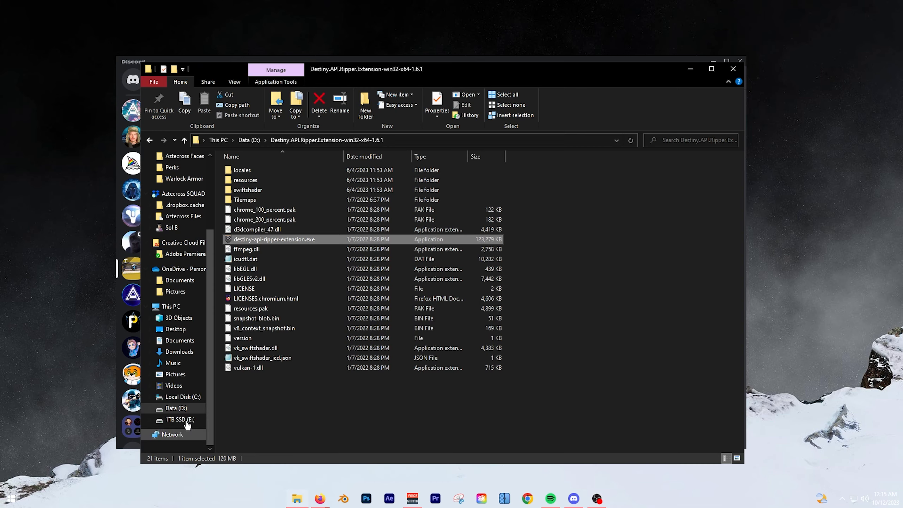
left_click(179, 353)
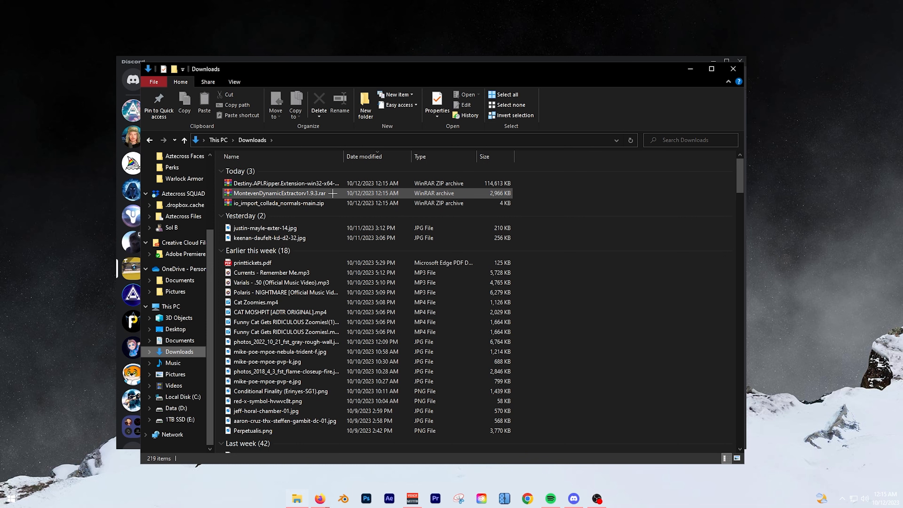
right_click(312, 185)
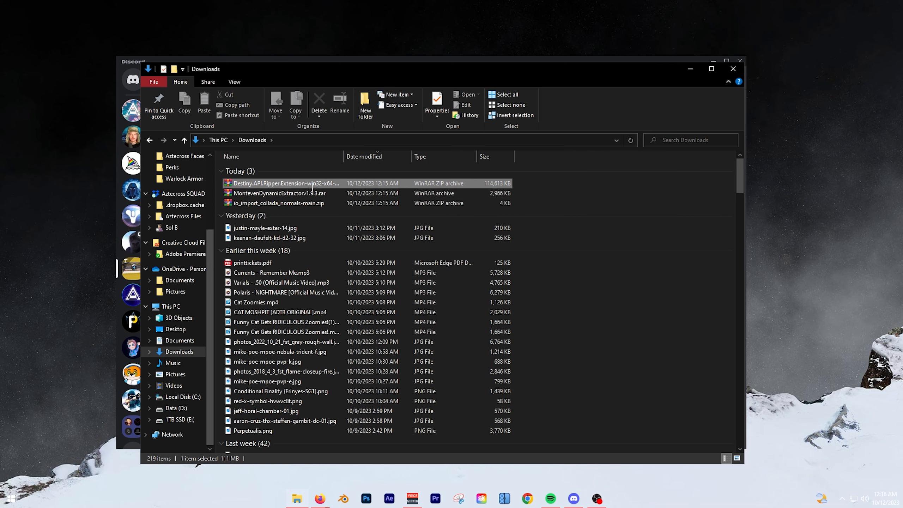
left_click(411, 277)
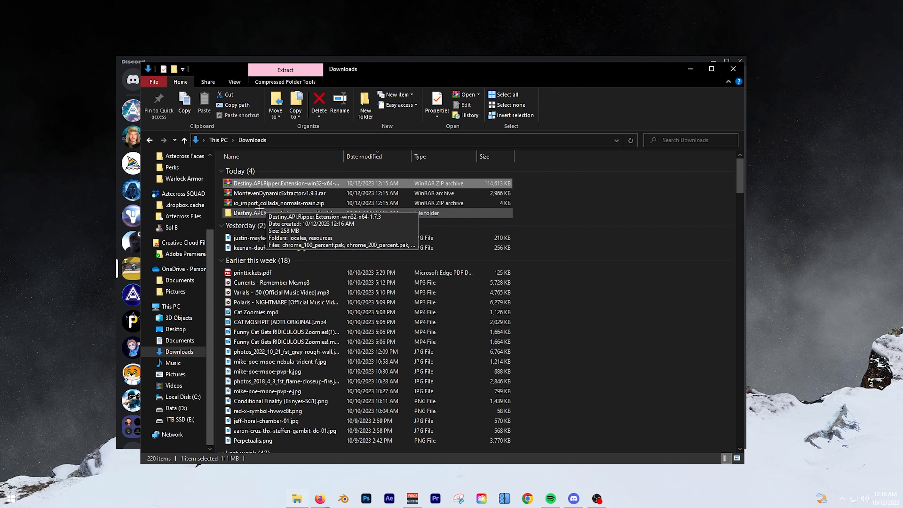
Step: Extract MontevenDynamicExtractorv1.9.3.rar into its own folder and delete the two extracted archives
left_click(366, 194)
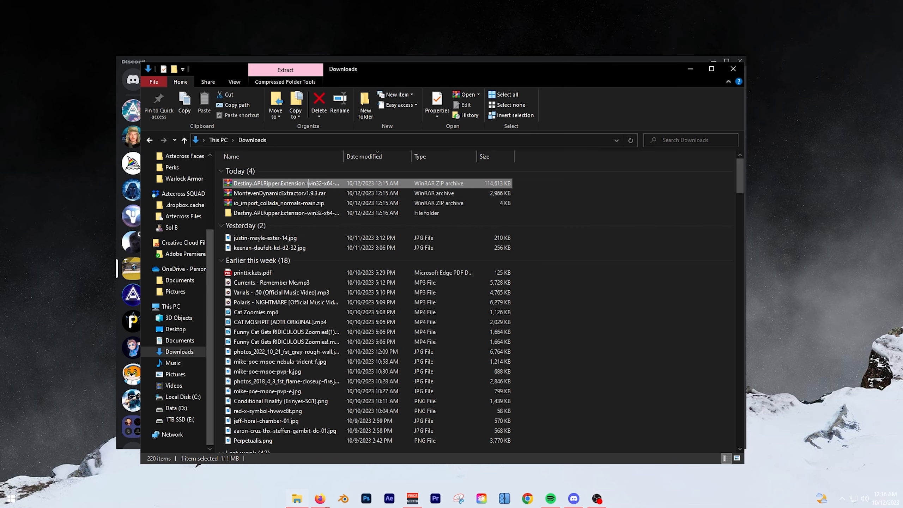
right_click(290, 193)
left_click(489, 193)
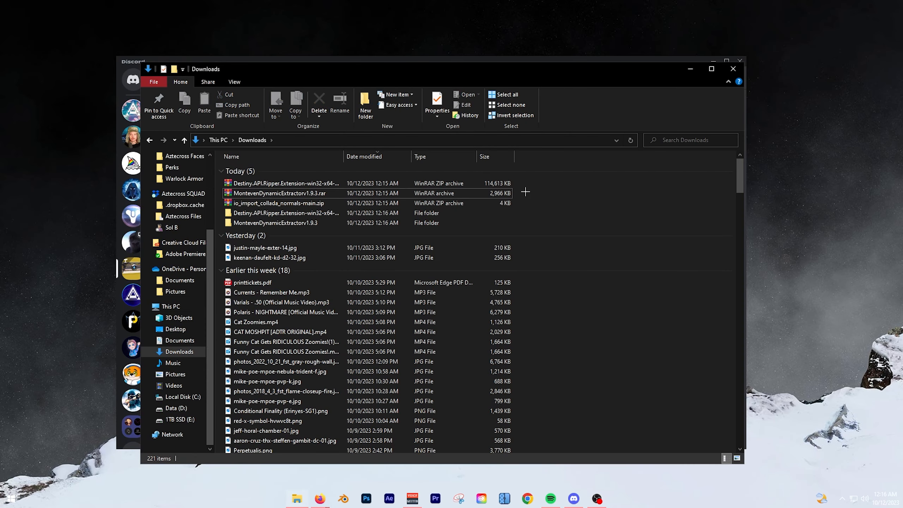
left_click_drag(525, 192, 498, 181)
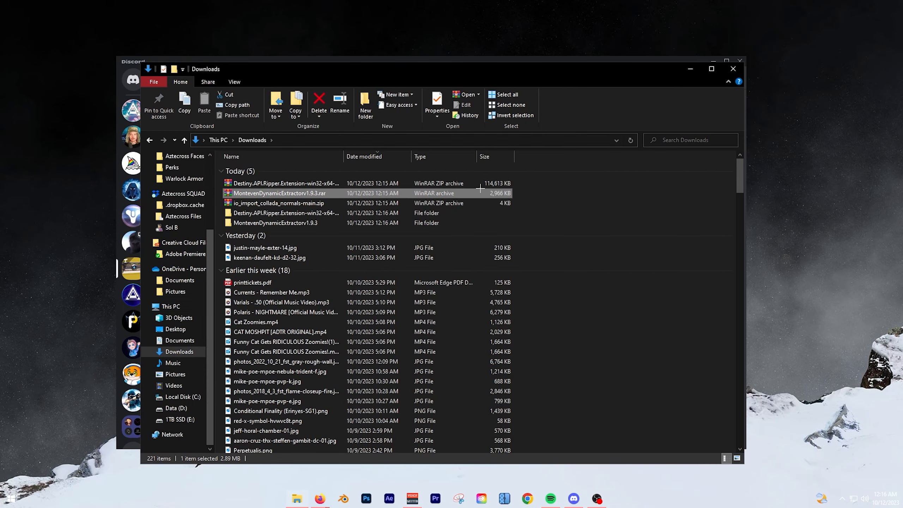
key("Delete")
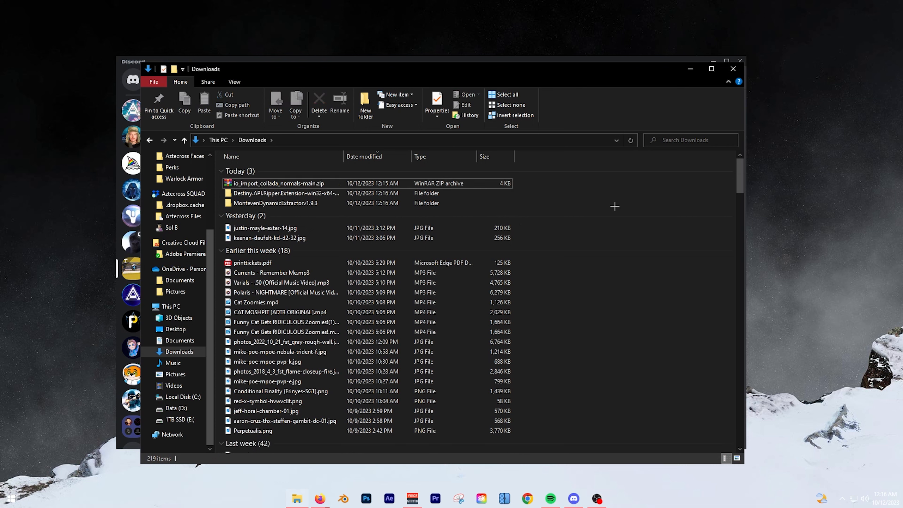
Step: Launch destiny-api-ripper-extension.exe from the extracted 1.7.3 folder and open its settings
double_click(322, 192)
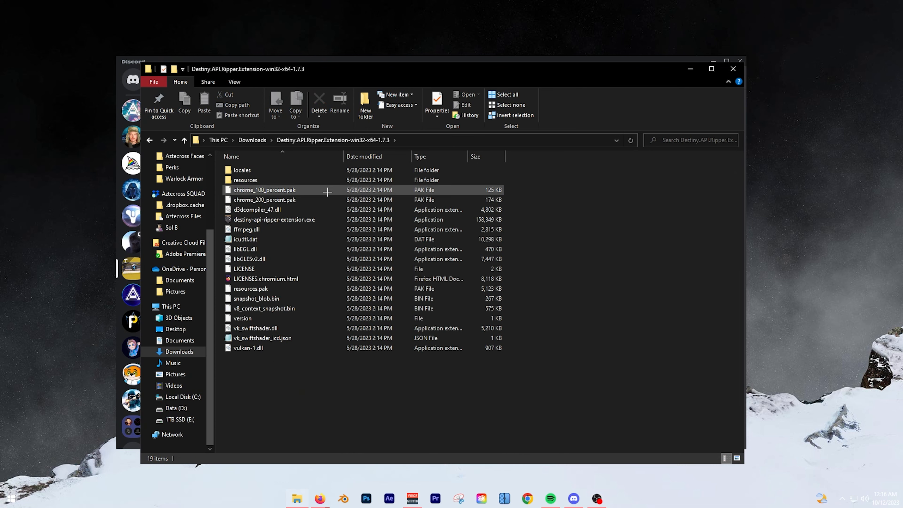
double_click(284, 220)
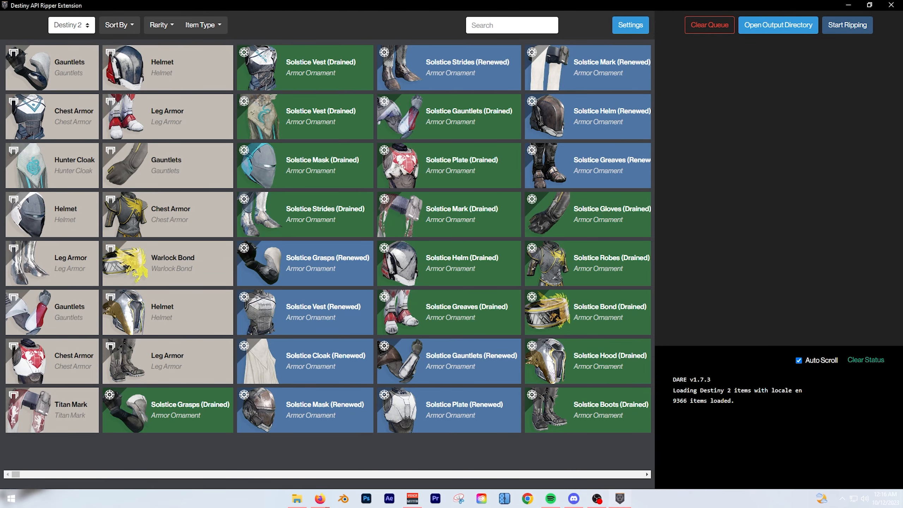
left_click(628, 26)
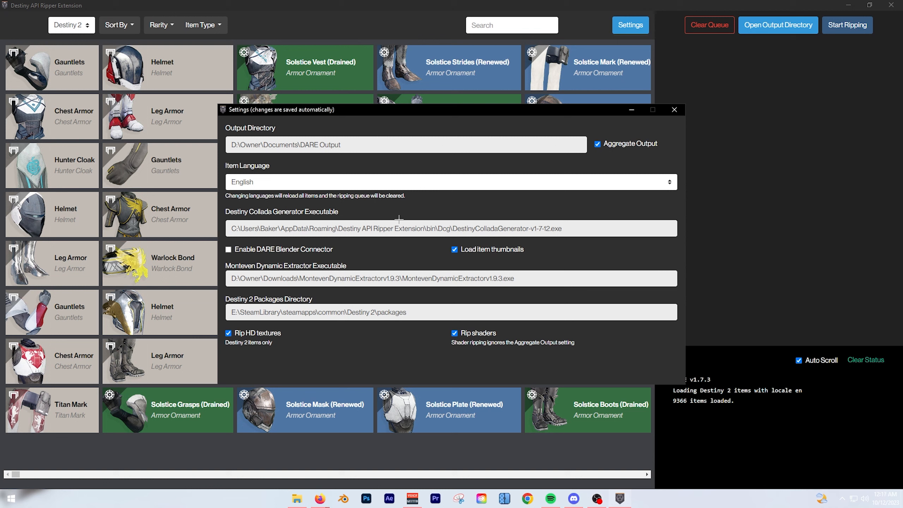
Step: Set the Monteven Dynamic Extractor executable to MontevenDynamicExtractorv1.9.3.exe from its Downloads folder and close the settings
left_click(527, 280)
left_click(484, 308)
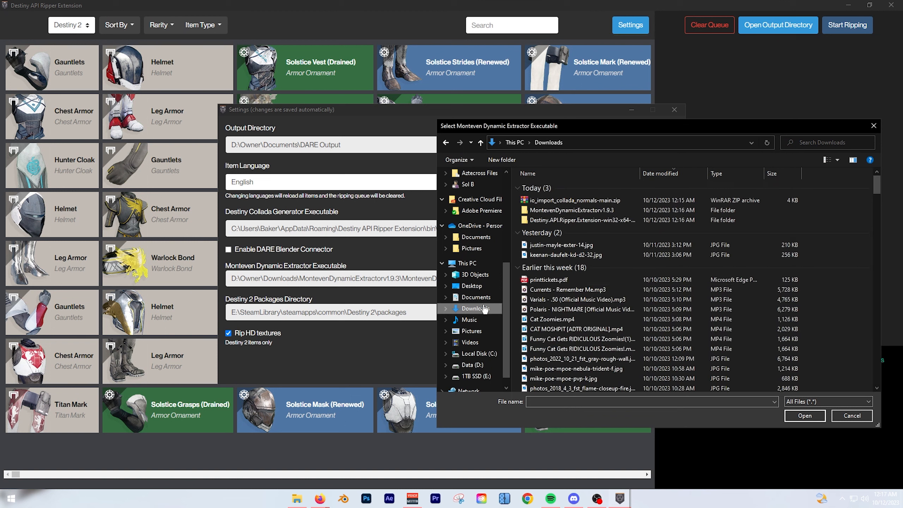
double_click(561, 211)
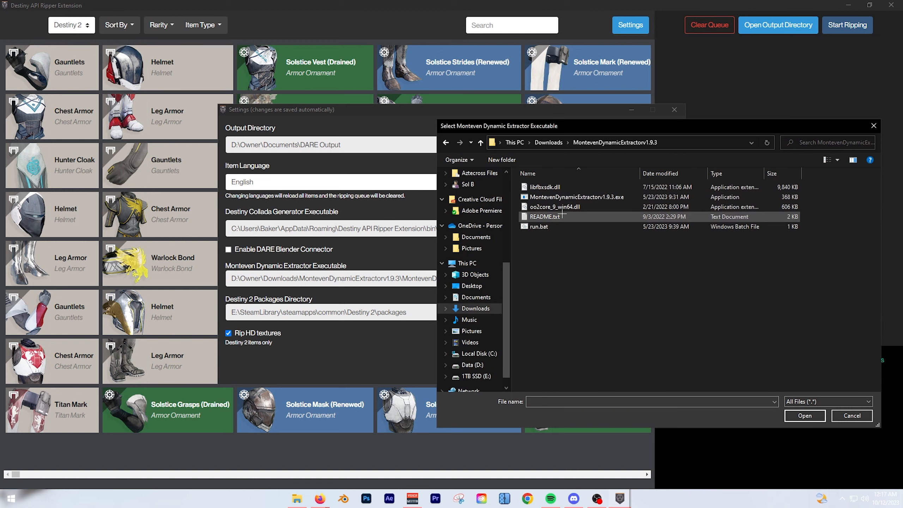
double_click(598, 195)
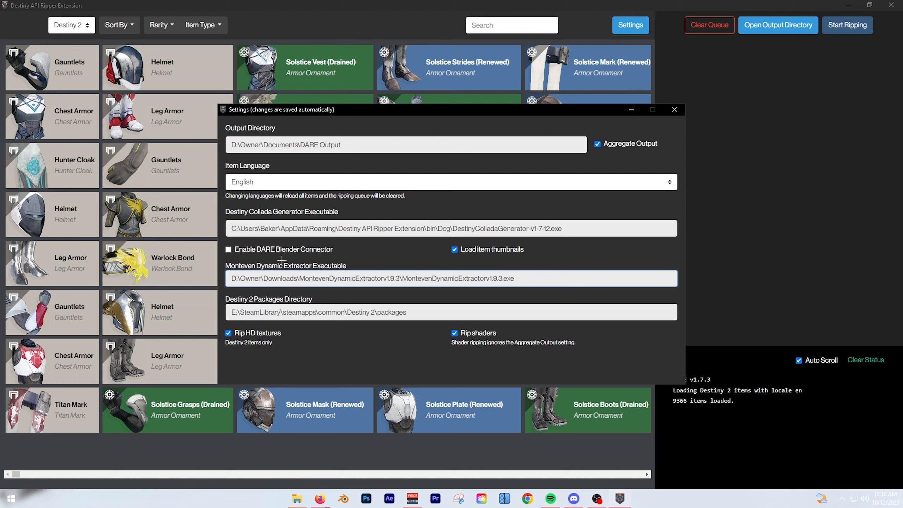
left_click(675, 109)
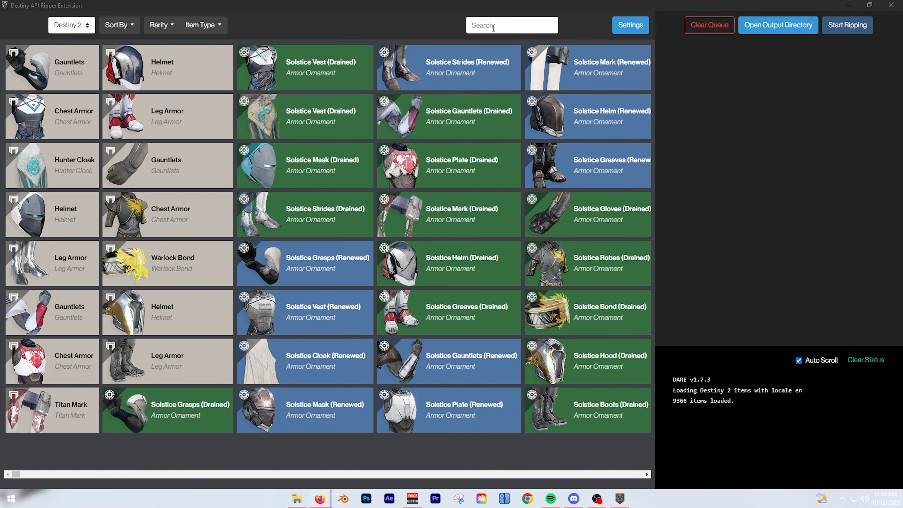
Step: Search the items for "Hood of the" and add the Hood of the Exile helmet to the ripping queue
left_click(493, 29)
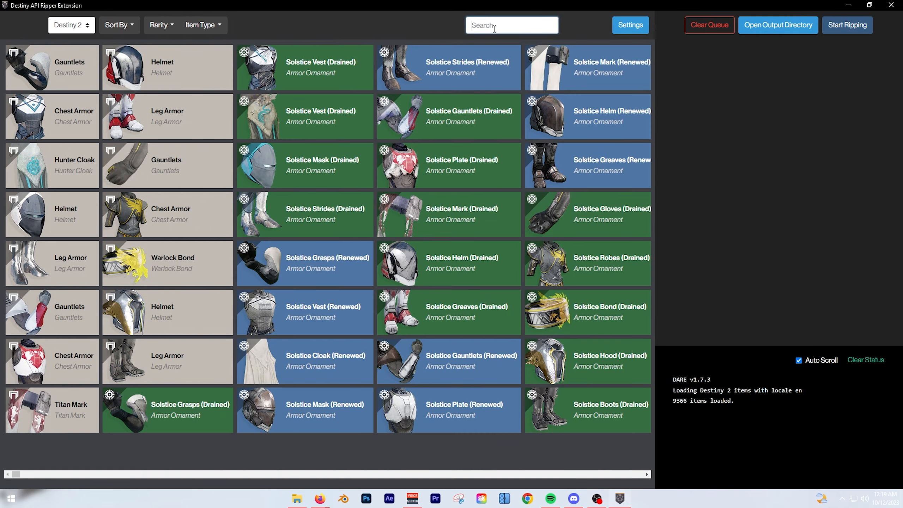
type("Hood of the")
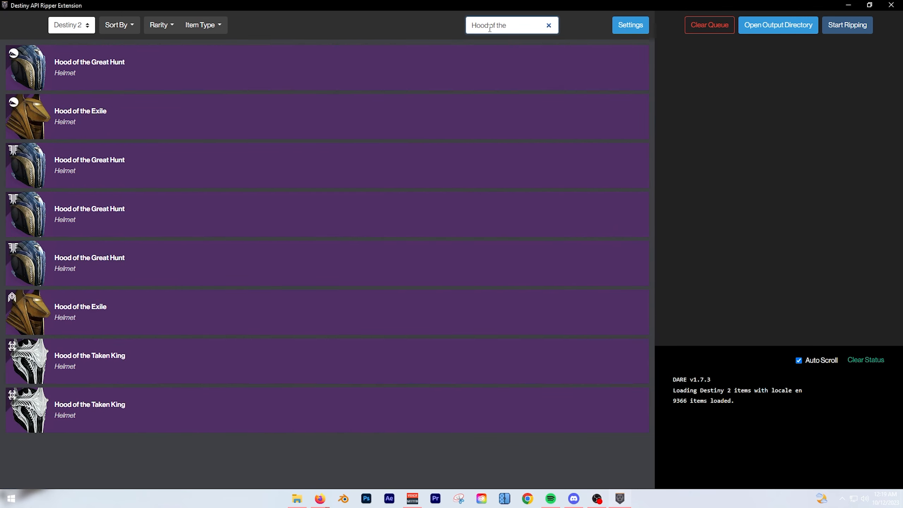
left_click(210, 109)
Step: Replace the search with "Coutu" and add the Couturier Gloves to the ripping queue
left_click_drag(530, 26, 298, 7)
key("BackSpace")
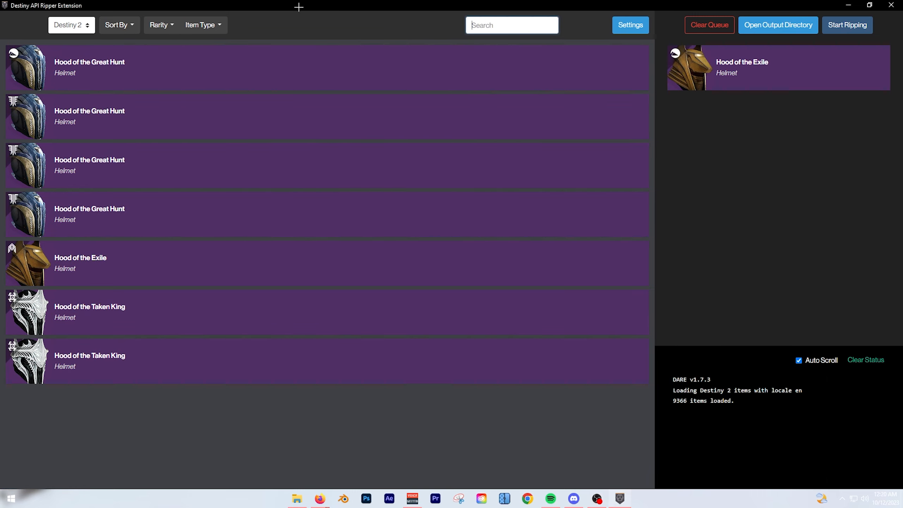
type("C")
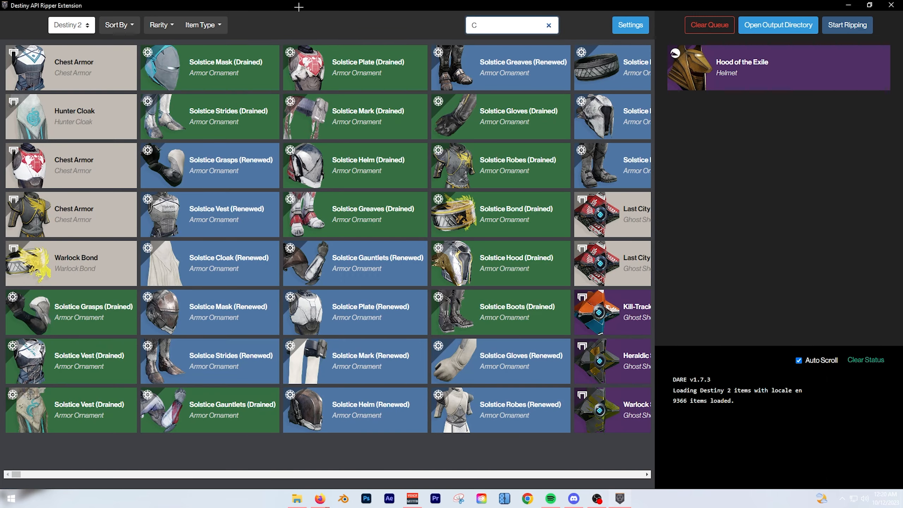
type("ou")
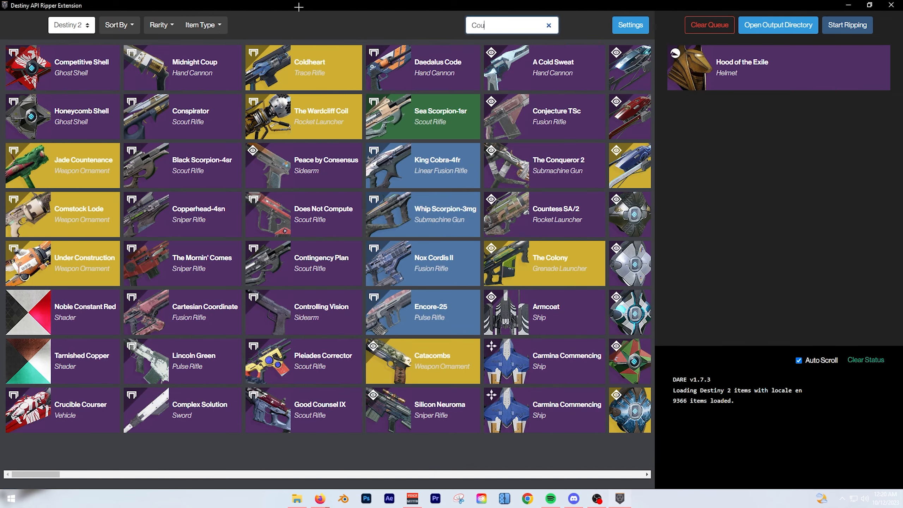
type("tu")
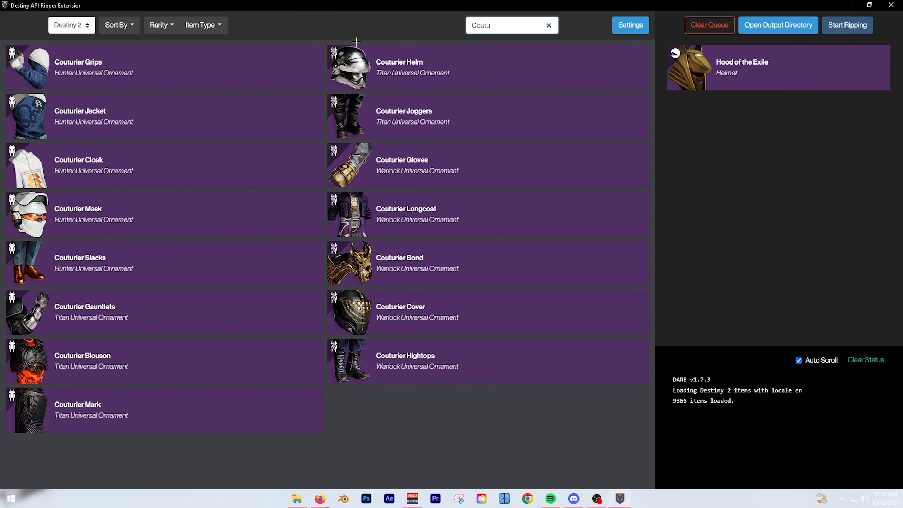
left_click(333, 150)
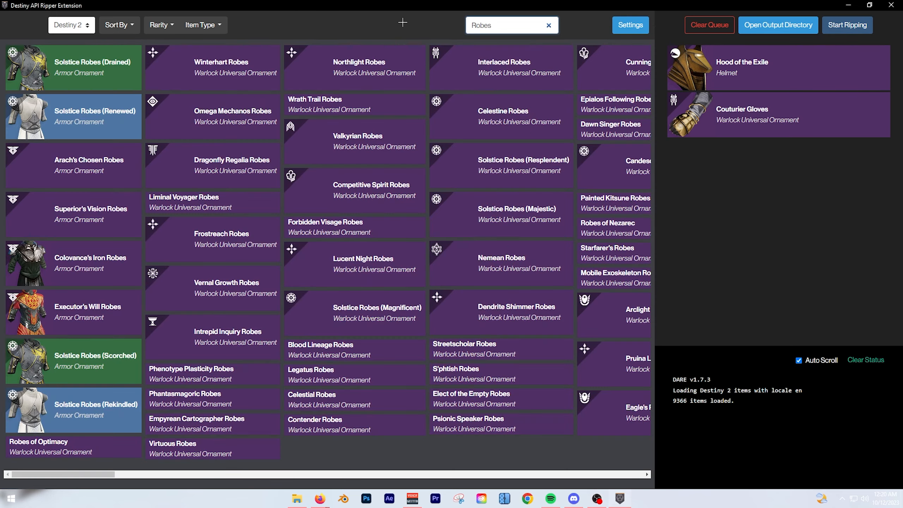
type("o")
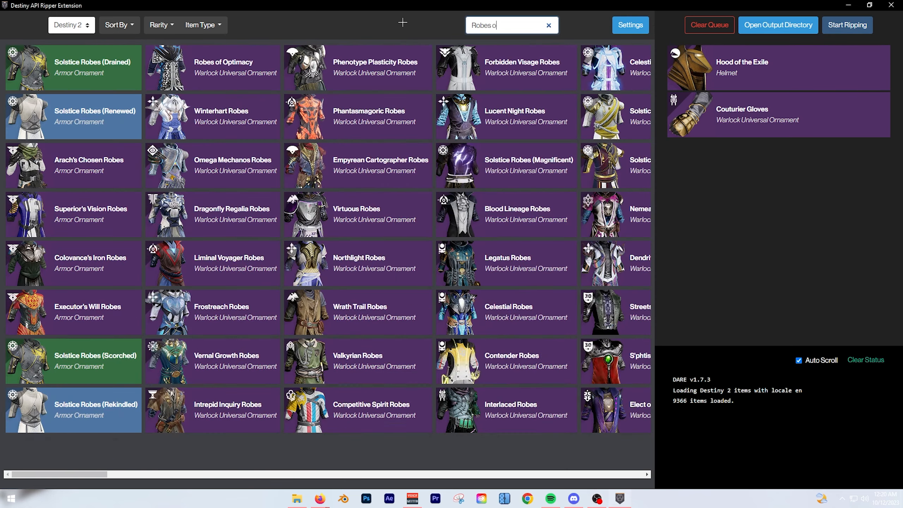
type("f the fum")
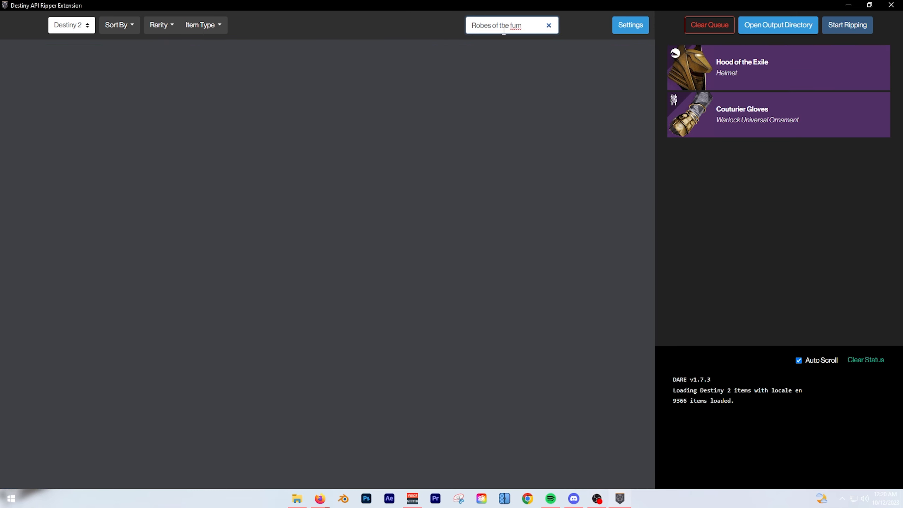
key("BackSpace")
key("BackSpace")
key("BackSpace")
key("BackSpace")
key("BackSpace")
key("BackSpace")
key("BackSpace")
key("BackSpace")
key("BackSpace")
key("BackSpace")
key("BackSpace")
key("BackSpace")
key("BackSpace")
key("BackSpace")
key("BackSpace")
key("BackSpace")
Step: Search the items for the Robes of the Fulminator chest armor, starting with "Robes of"
type("R")
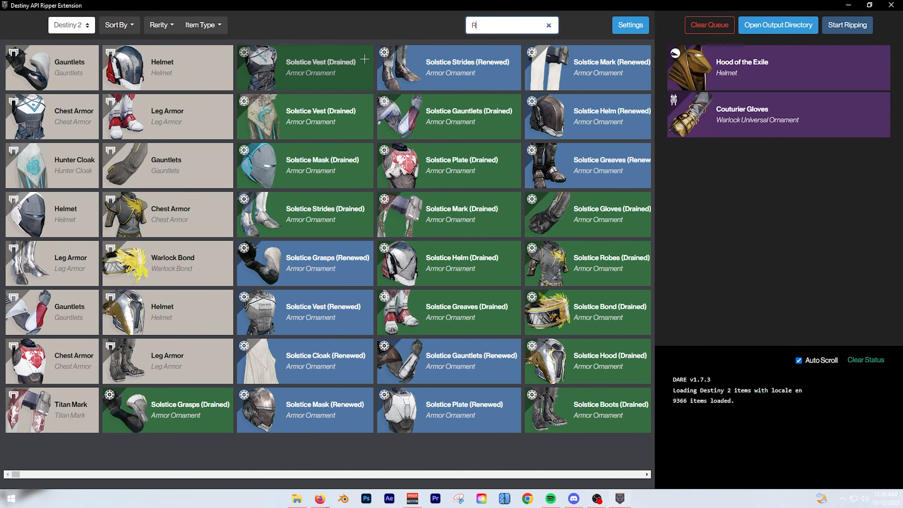
type("obes o")
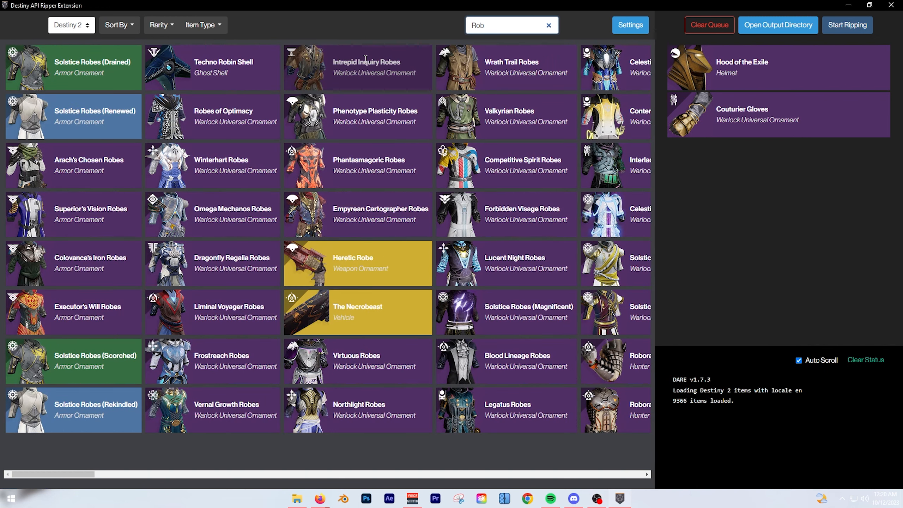
type("f")
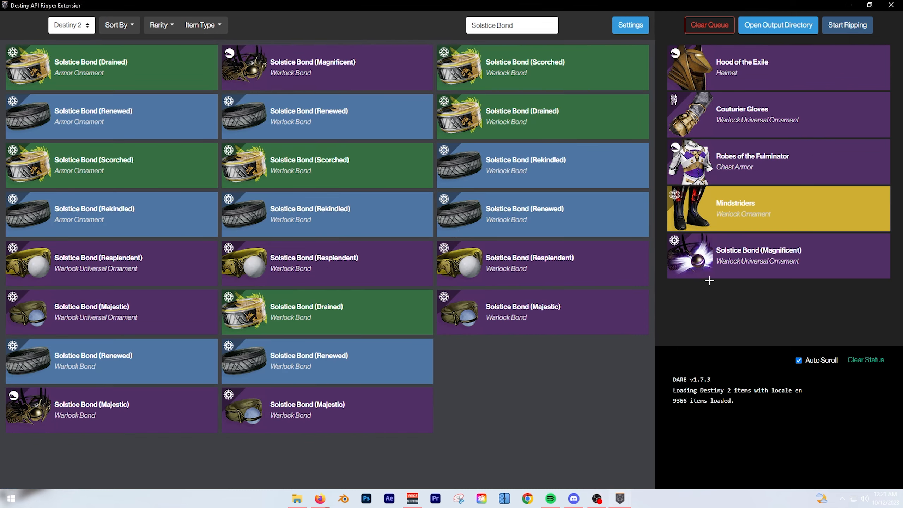
Step: Check the ripper's output folder, return to the queue and start ripping the five queued armor pieces
left_click(788, 31)
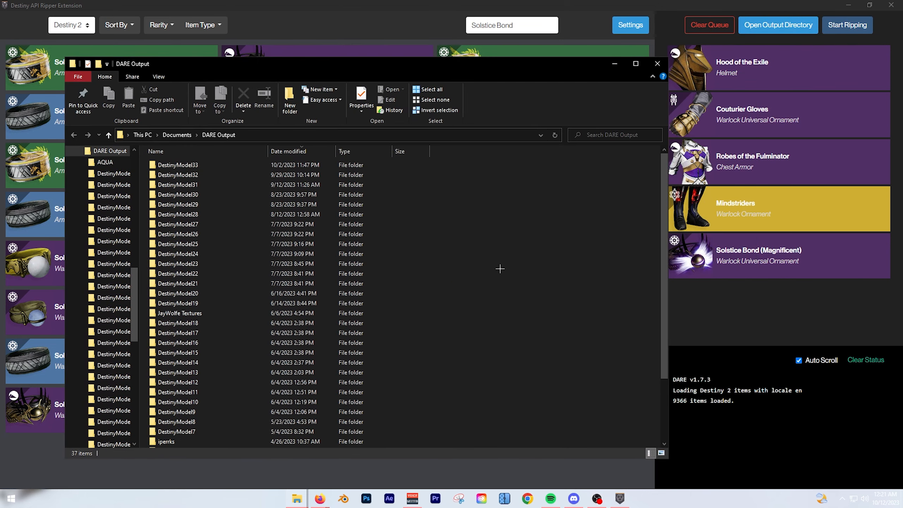
left_click(297, 498)
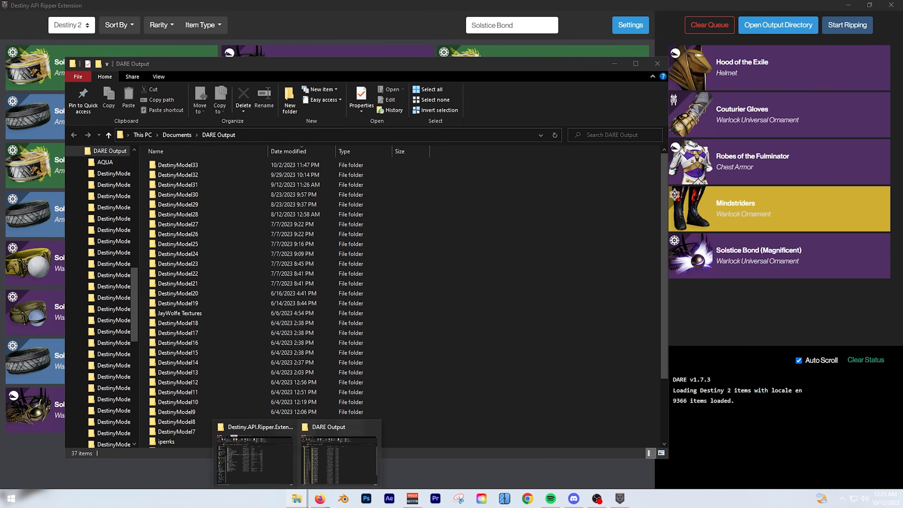
left_click(720, 287)
left_click(855, 26)
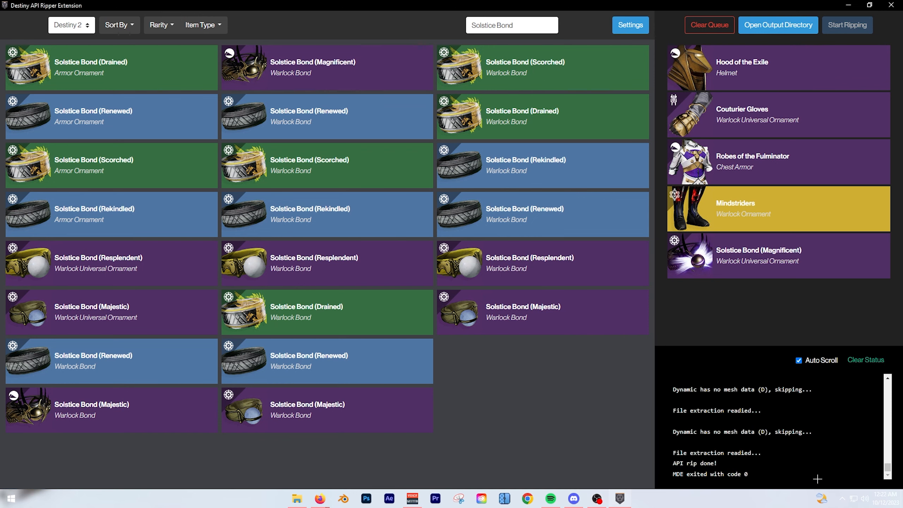
Step: Inspect the ripped files in the DestinyModel34 folder of the DARE Output directory, then minimize the folder window
left_click(297, 499)
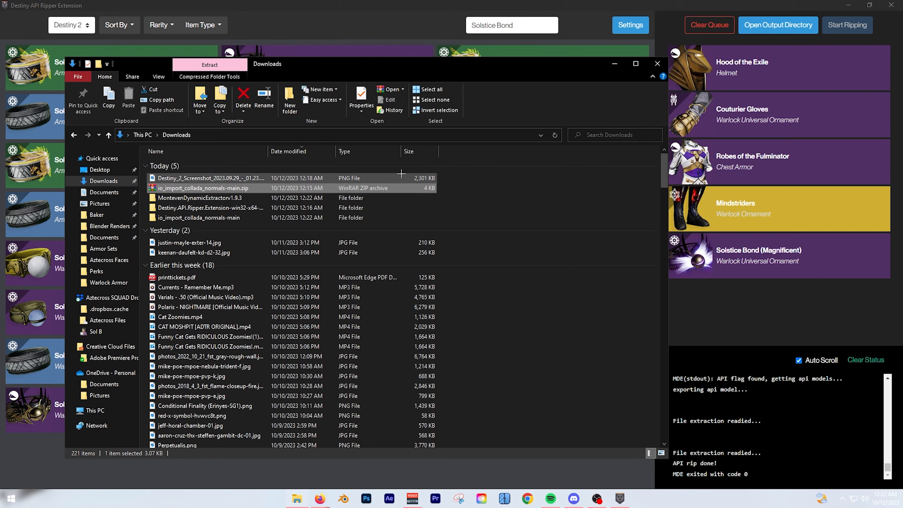
left_click(778, 28)
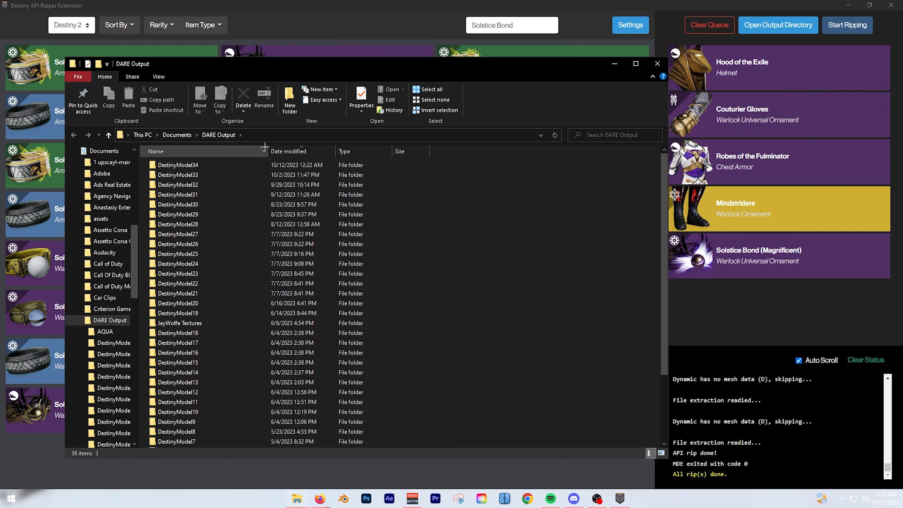
scroll(302, 261, "down", 3)
scroll(297, 421, "up", 3)
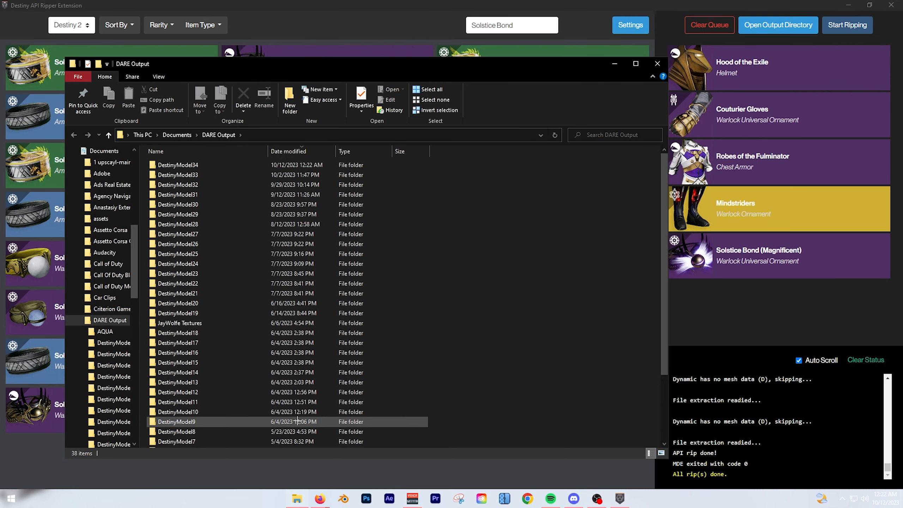
double_click(243, 164)
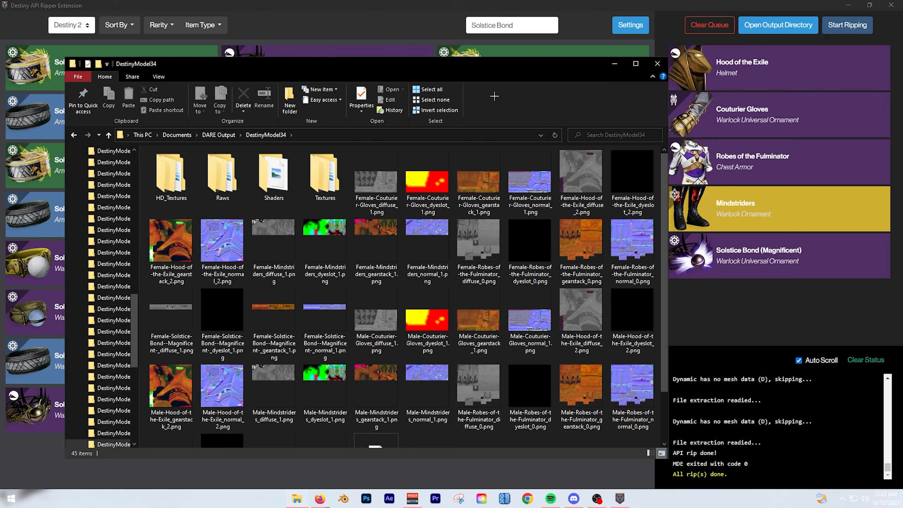
left_click(611, 63)
Step: Search the items for "Prec" and add the Precursor Vex Chrome shader to the ripping queue
triple_click(512, 25)
type("Prec")
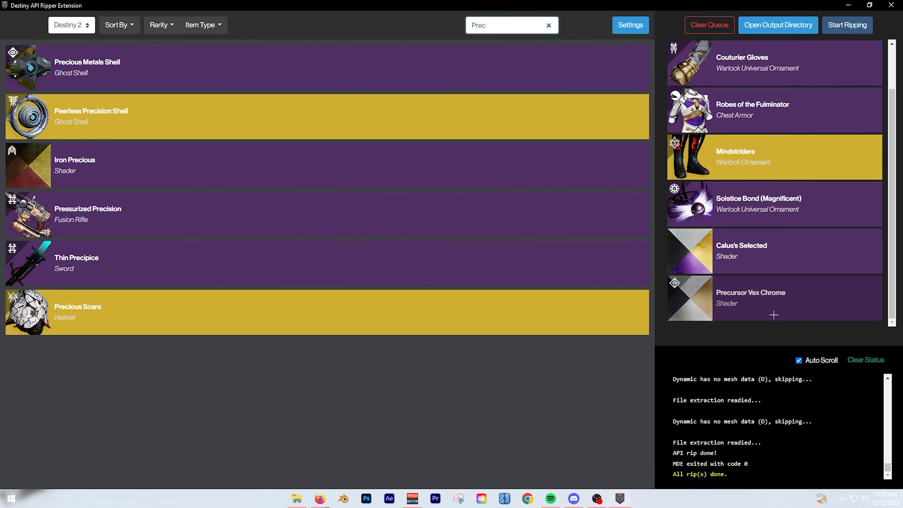
Step: Remove the five armor pieces from the queue and start ripping the Calus's Selected and Precursor Vex Chrome shaders
left_click(774, 63)
left_click(775, 62)
left_click(775, 62)
left_click(774, 63)
left_click(774, 62)
left_click(846, 25)
Step: Close the DARE Output folder window and the Destiny API Ripper Extension
mouse_move(320, 504)
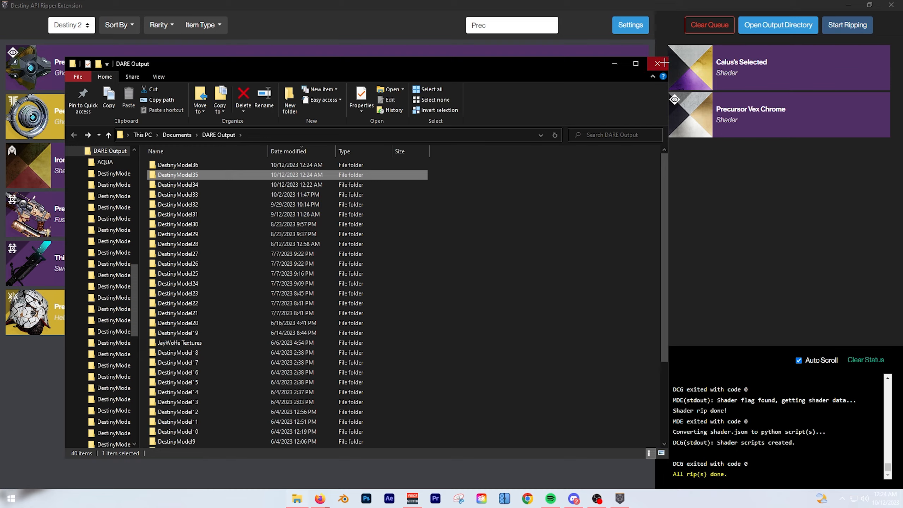
left_click(662, 61)
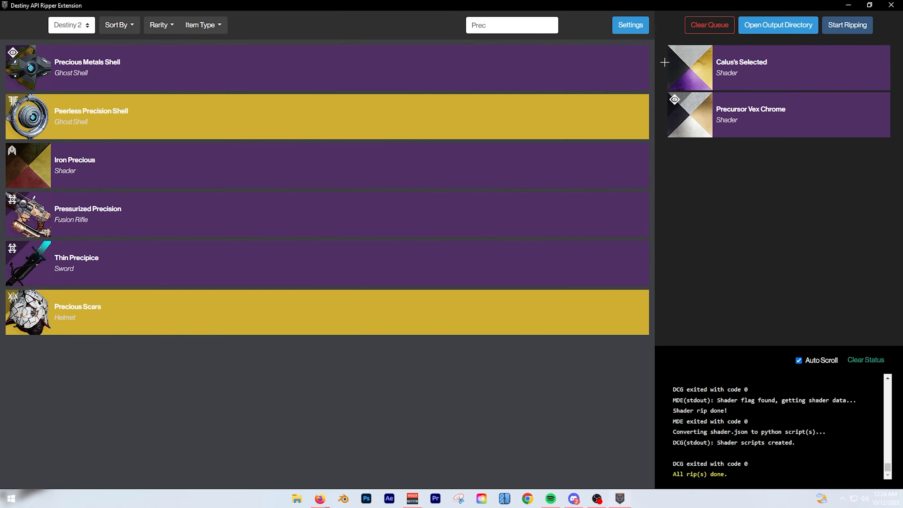
left_click(894, 3)
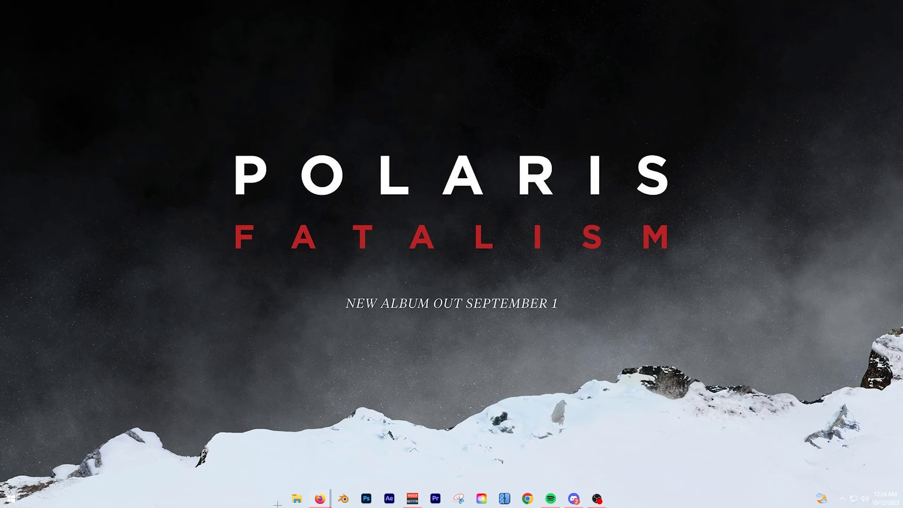
Step: Launch Blender, dismiss the splash screen and delete the default camera, cube and light
left_click(345, 498)
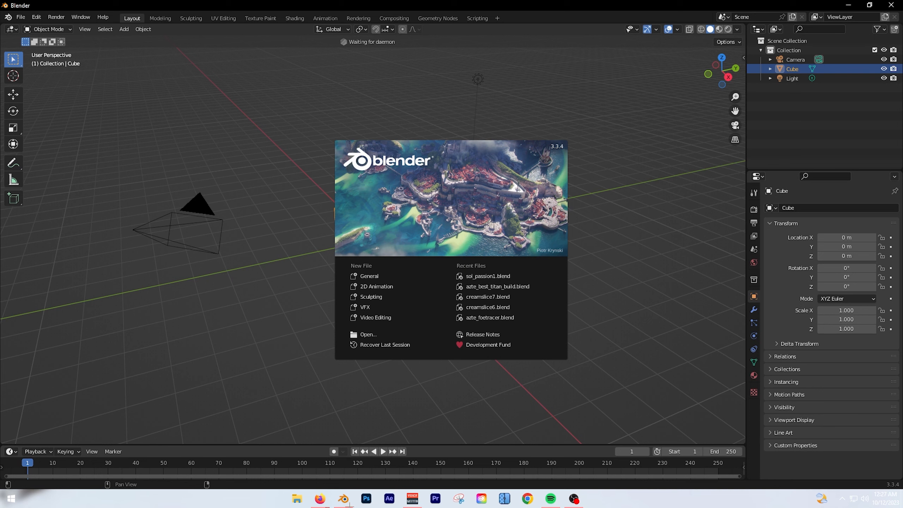
left_click(235, 397)
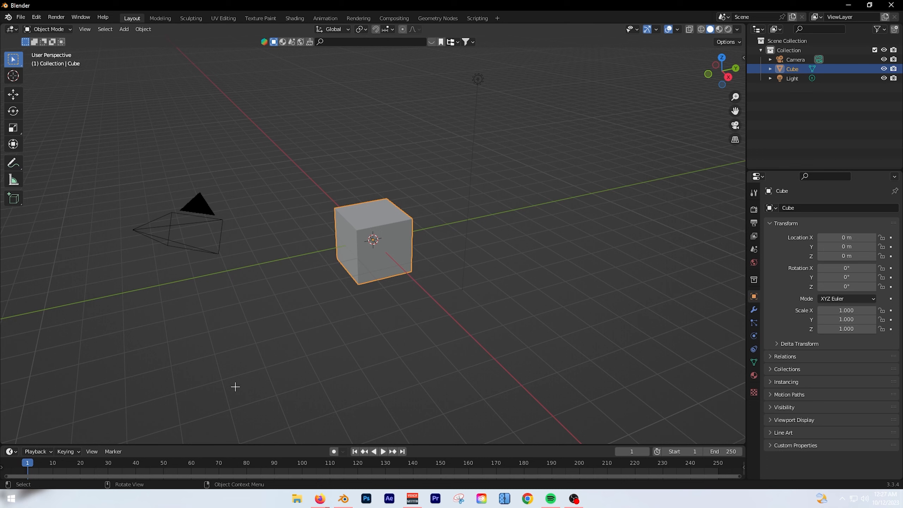
left_click_drag(100, 93, 677, 403)
key("Delete")
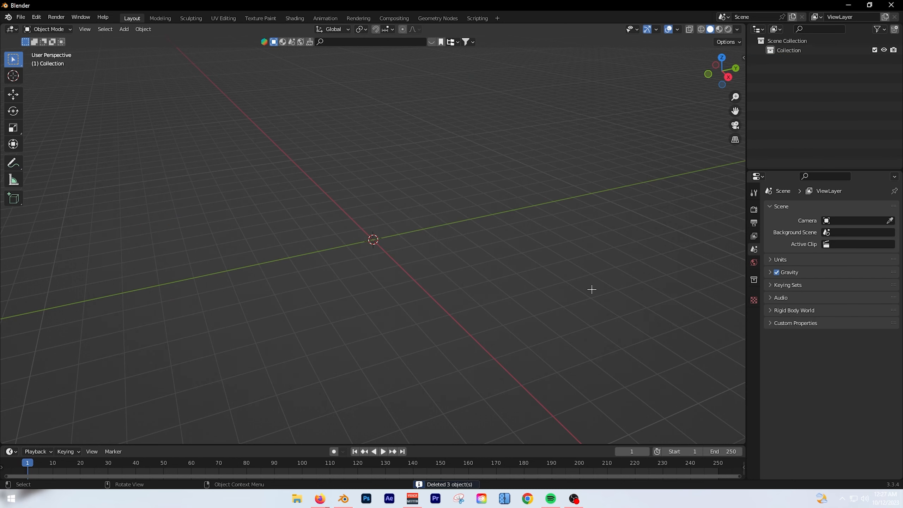
Step: Install the io_import_collada_normals-main.zip add-on from the Downloads folder through the Blender preferences
left_click(36, 17)
left_click(40, 150)
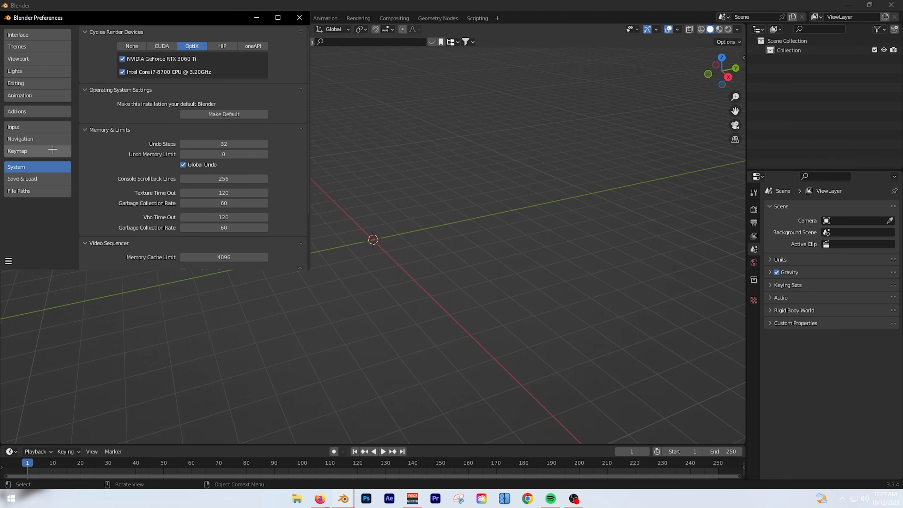
left_click(25, 111)
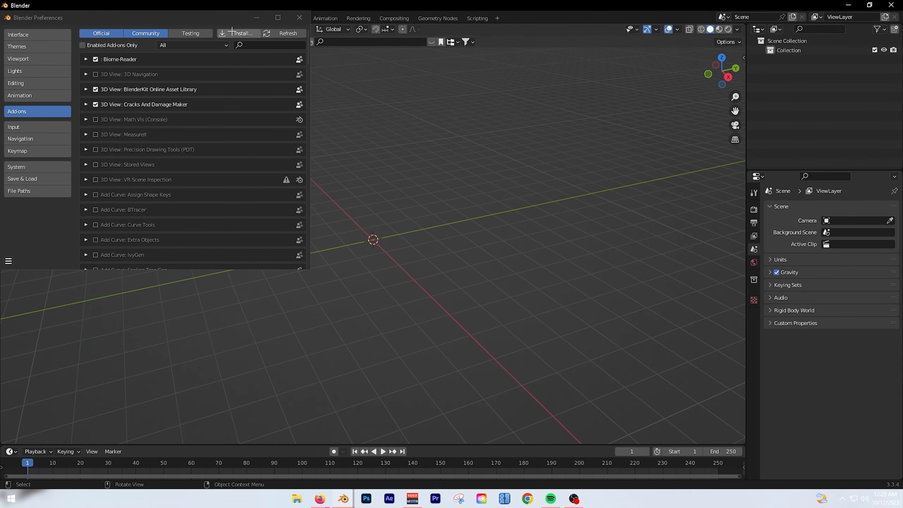
left_click(232, 32)
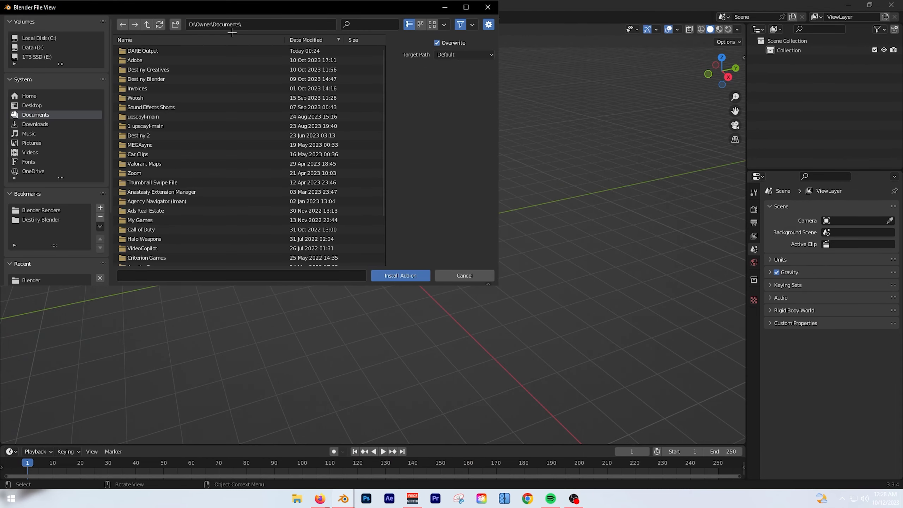
left_click(39, 124)
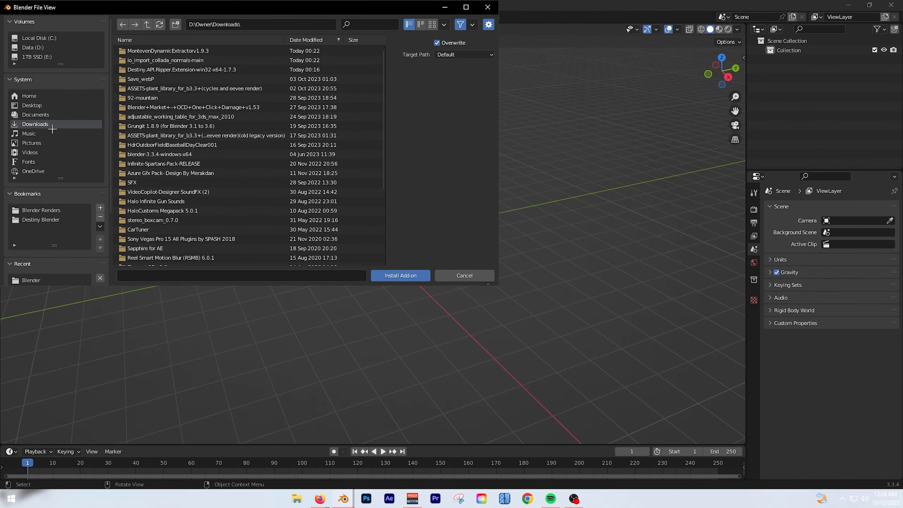
scroll(171, 206, "down", 5)
scroll(171, 205, "down", 1)
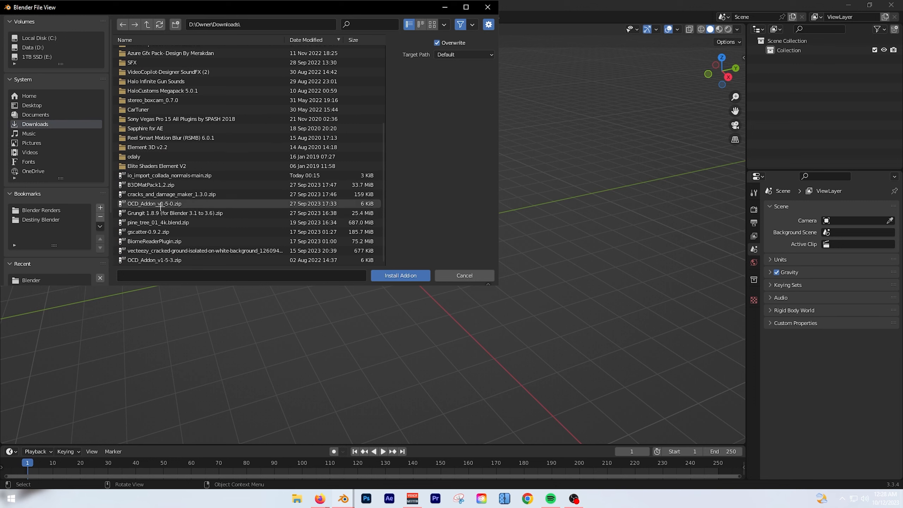
double_click(141, 175)
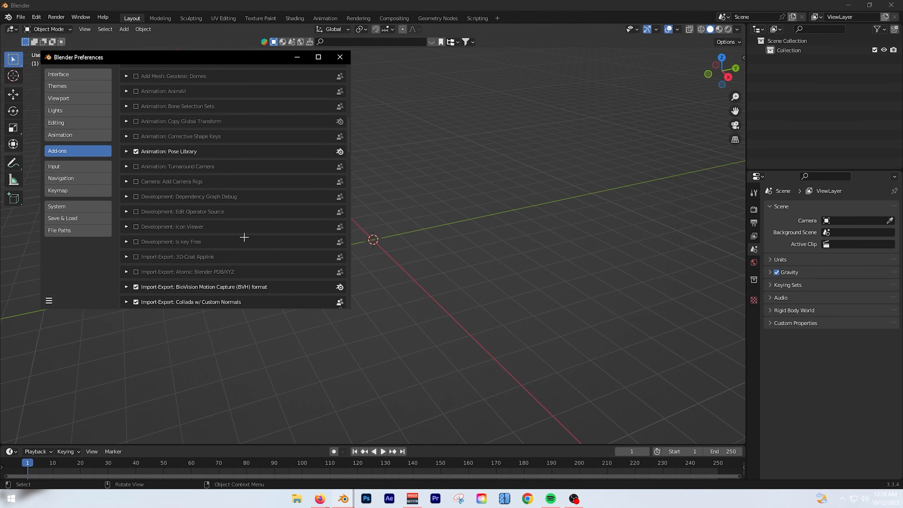
Step: Search the add-ons for "Collad" to check that Collada w/ Custom Normals is enabled, and close the preferences
scroll(244, 238, "up", 15)
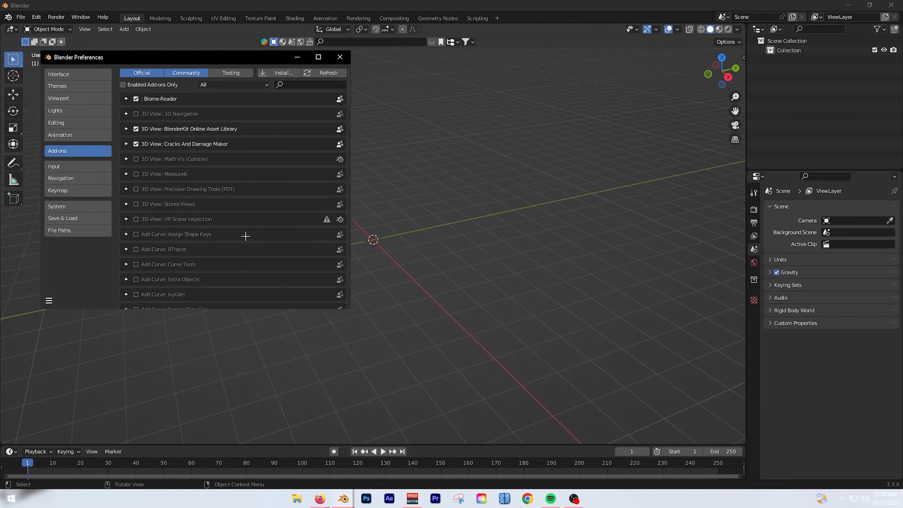
left_click(314, 83)
type("Collad")
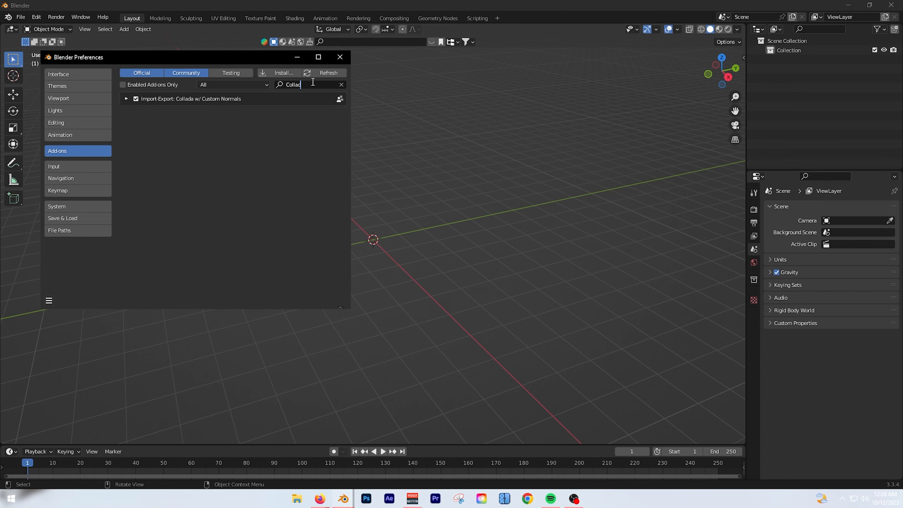
key("Return")
left_click(126, 99)
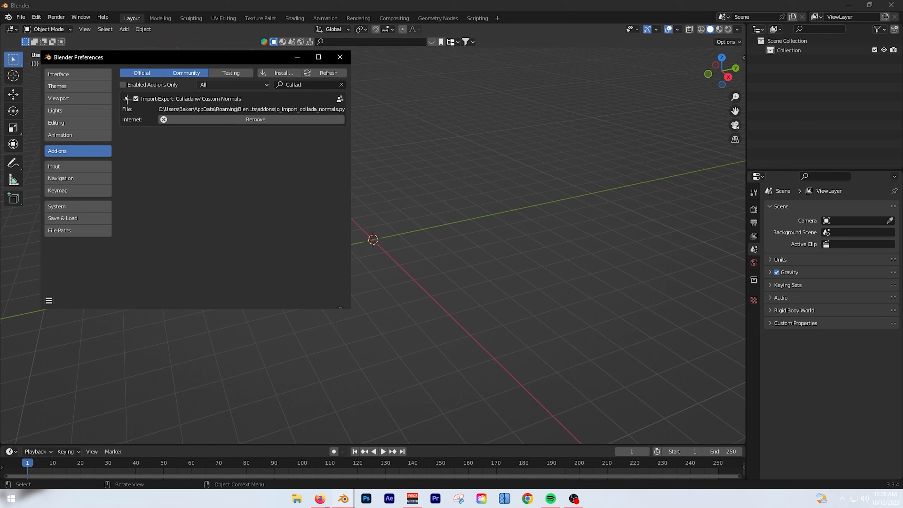
left_click(126, 99)
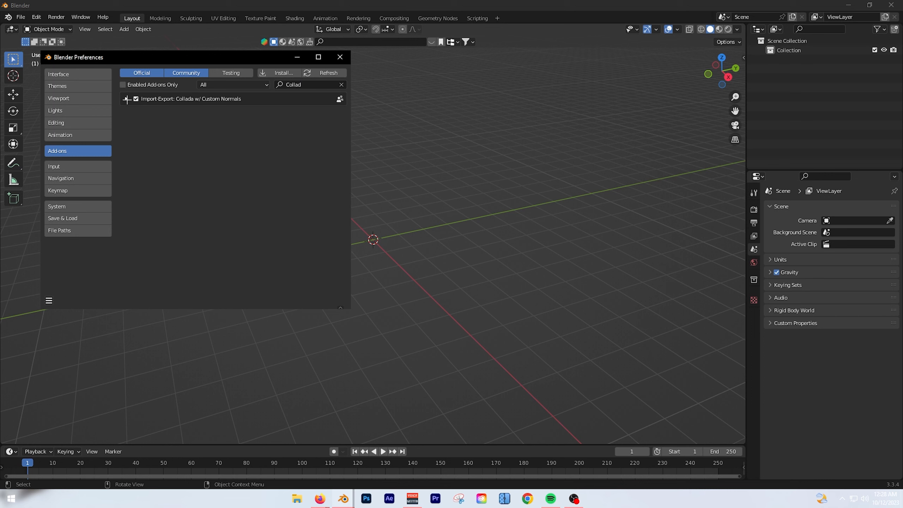
left_click(340, 57)
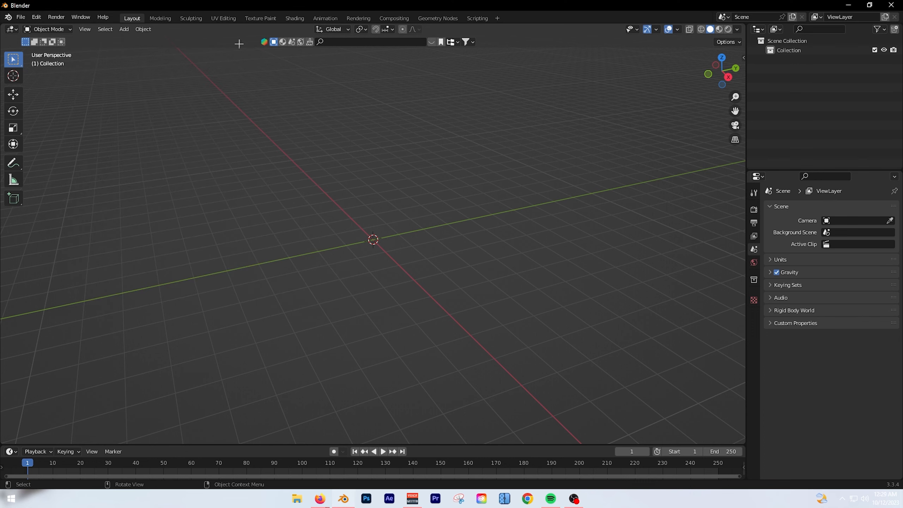
Step: Import model.dae from the DestinyModel34 folder in DARE Output, using the Collada w/ Normals importer
left_click(20, 16)
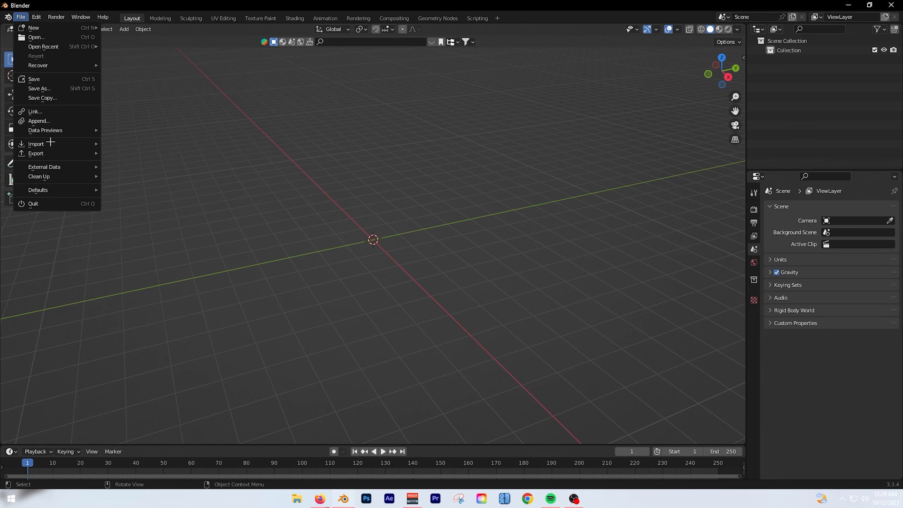
mouse_move(48, 142)
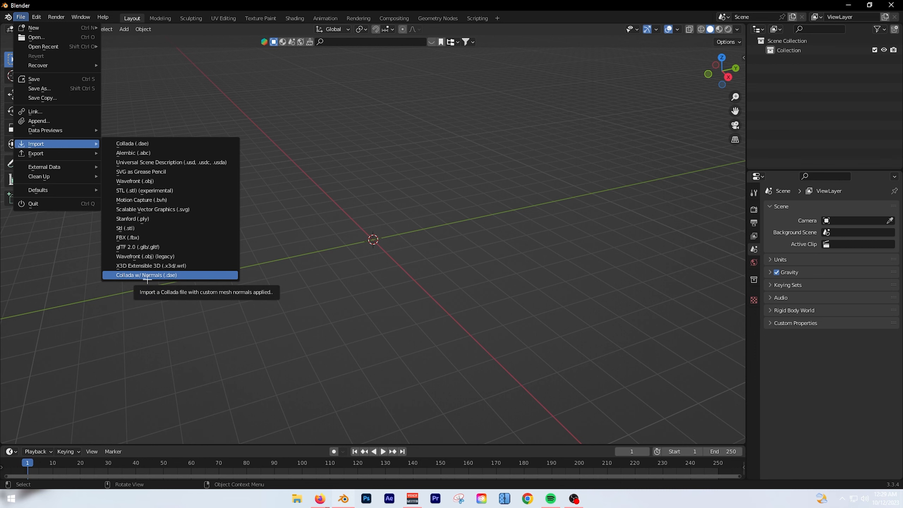
left_click(147, 278)
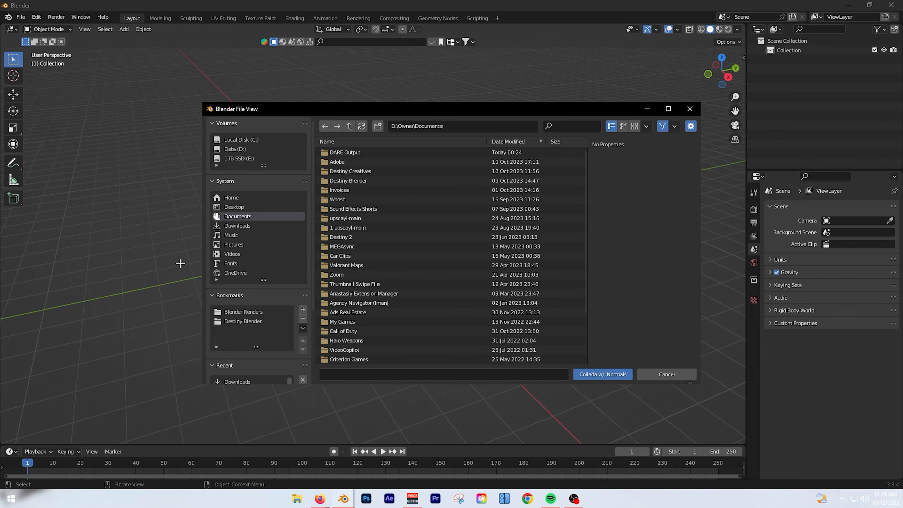
double_click(356, 152)
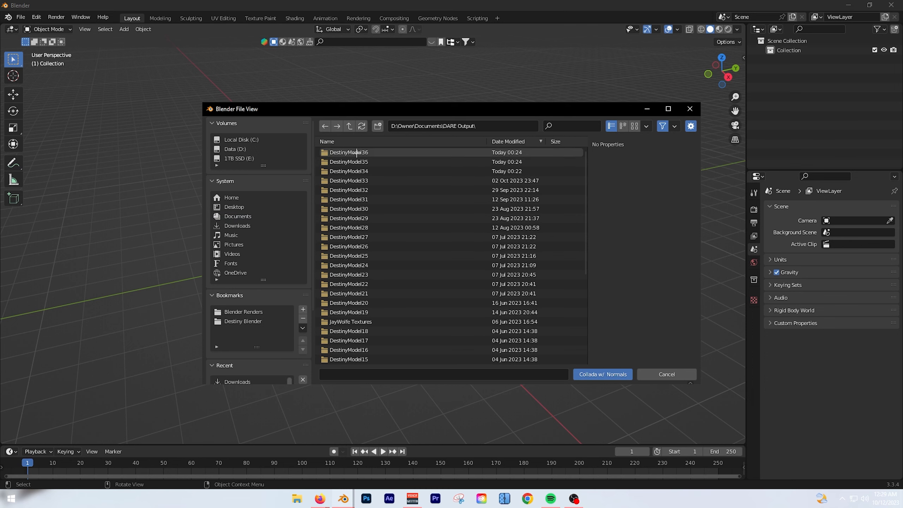
double_click(404, 172)
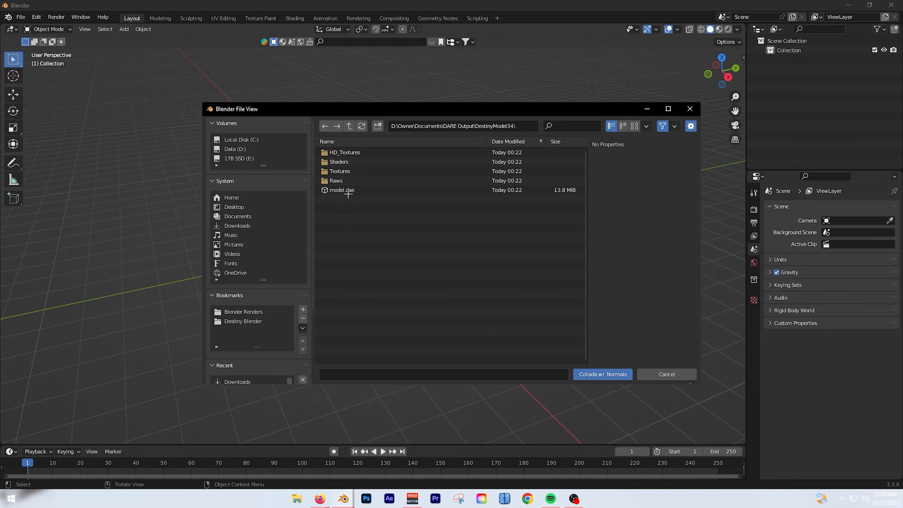
double_click(352, 193)
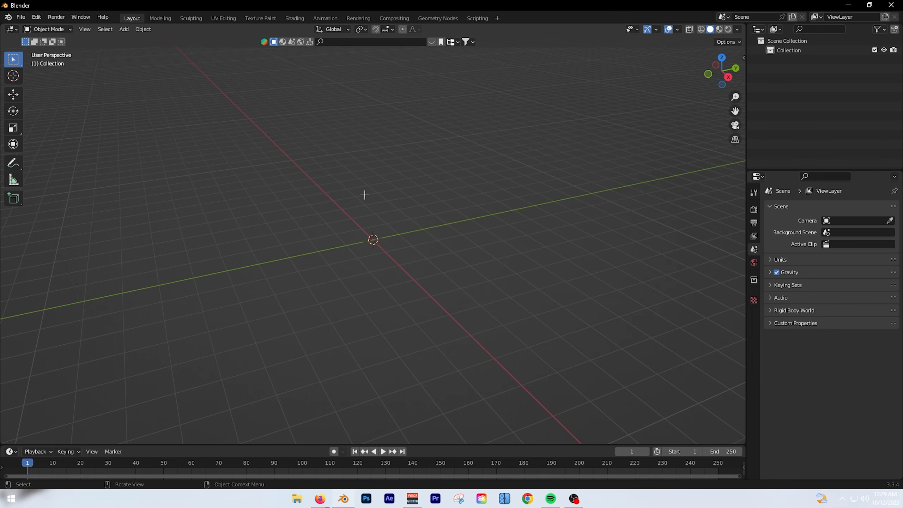
Step: Examine the imported Warlock armor model and its armature from the front, back and close to the feet
scroll(382, 258, "up", 5)
middle_click_drag(427, 242, 495, 222)
middle_click_drag(449, 210, 423, 274, "shift")
scroll(440, 282, "up", 4)
left_click(467, 312)
scroll(467, 312, "down", 3)
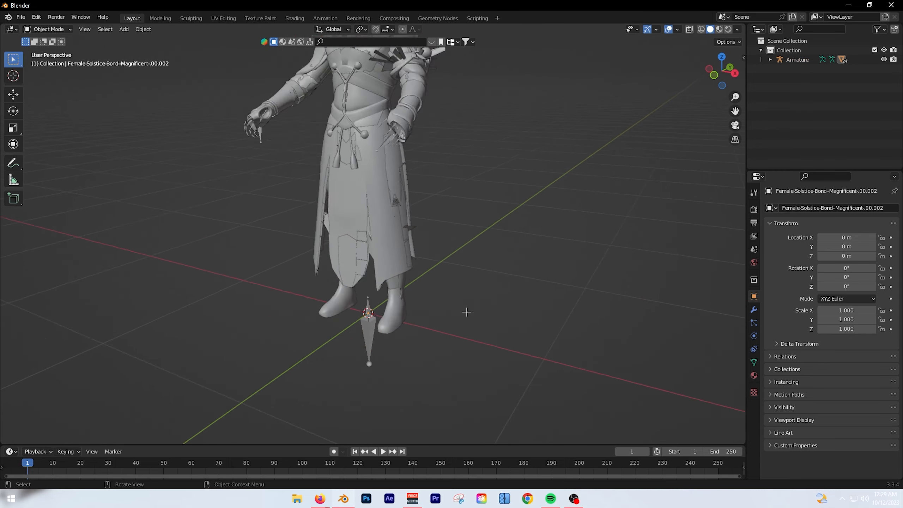
scroll(467, 312, "down", 3)
middle_click_drag(467, 312, 290, 244)
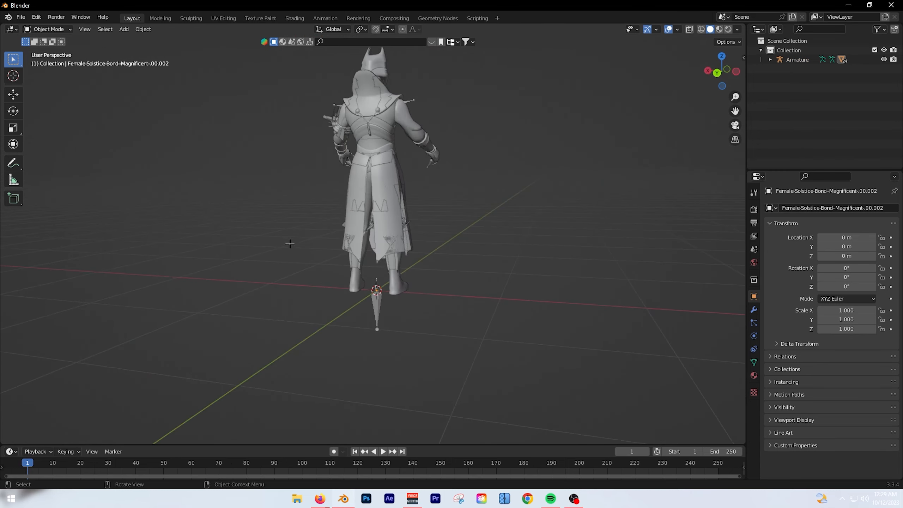
middle_click_drag(533, 231, 395, 249)
scroll(451, 221, "up", 3)
middle_click_drag(465, 214, 432, 217)
middle_click_drag(375, 402, 395, 260, "shift")
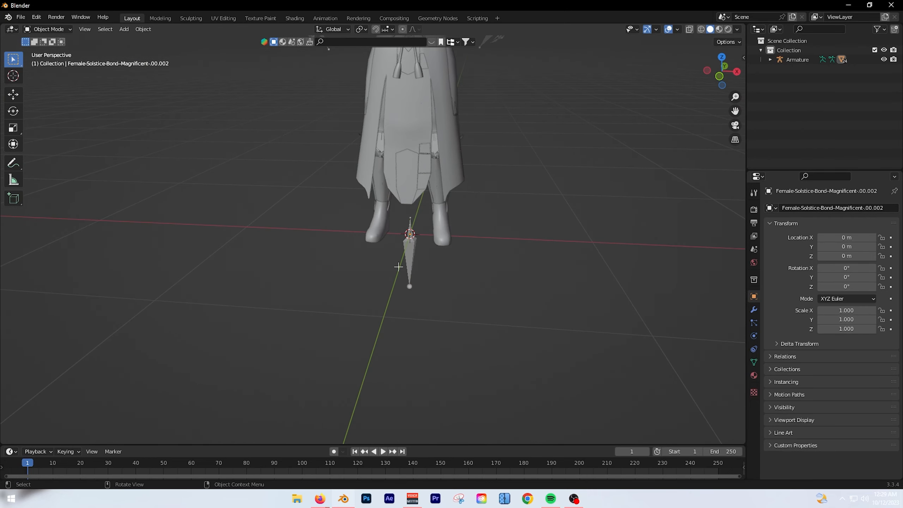
scroll(399, 267, "up", 2)
scroll(398, 266, "down", 5)
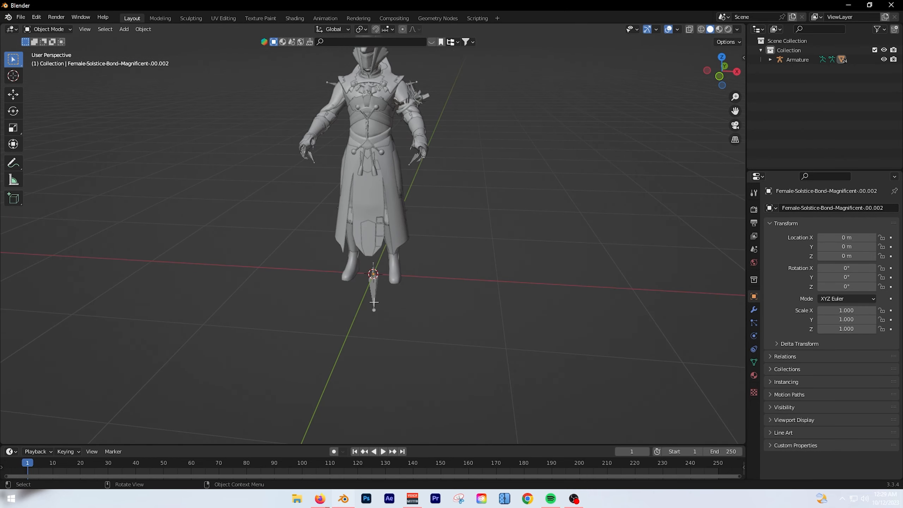
Step: Delete the armature at the model's feet from the scene
left_click(374, 301)
key("Delete")
scroll(373, 298, "up", 4)
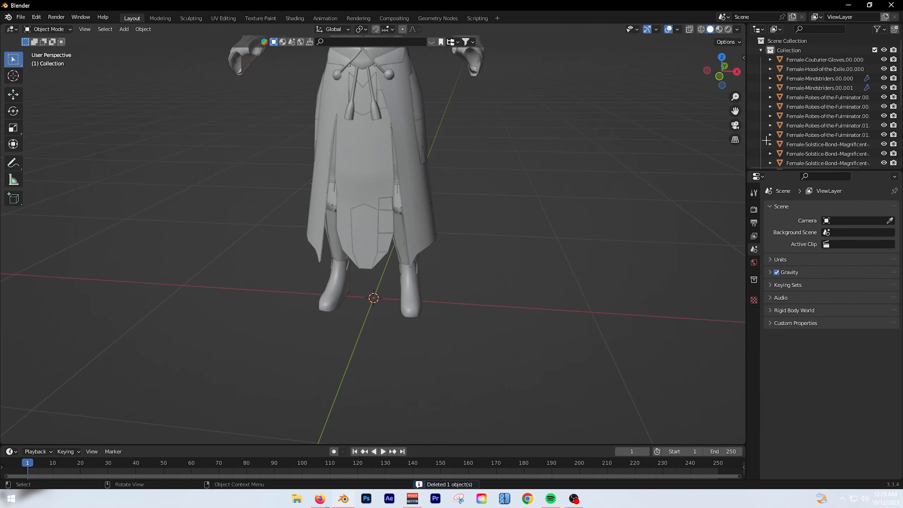
Step: Enlarge the Outliner in height and width to fit the full list of mesh names
left_click_drag(781, 172, 780, 281)
left_click_drag(745, 216, 672, 216)
middle_click_drag(438, 266, 438, 302, "alt")
scroll(439, 302, "down", 5)
middle_click_drag(435, 217, 613, 213)
scroll(808, 200, "down", 1)
scroll(807, 196, "up", 1)
scroll(796, 170, "down", 1)
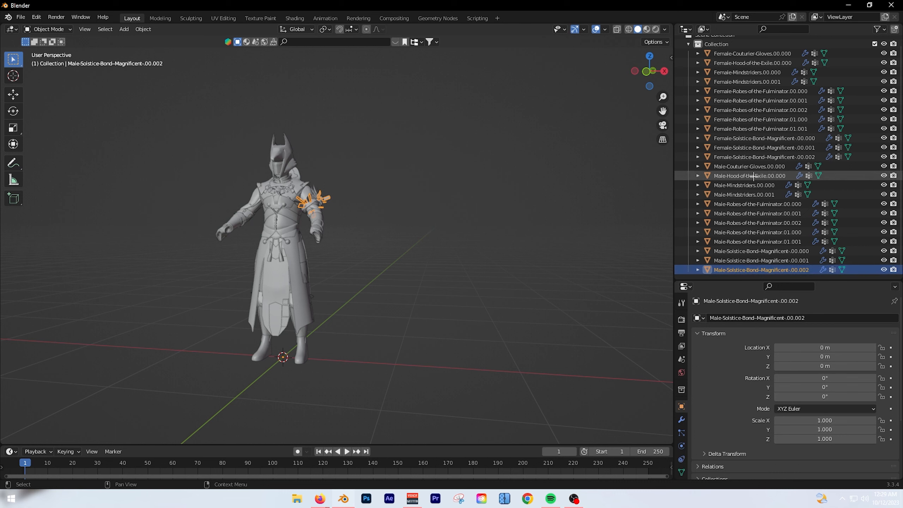
Step: Delete all the Male meshes, from Male-Couturier-Gloves.00.000 through Male-Solstice-Bond-Magnificent-.00.002
left_click(733, 170, "shift")
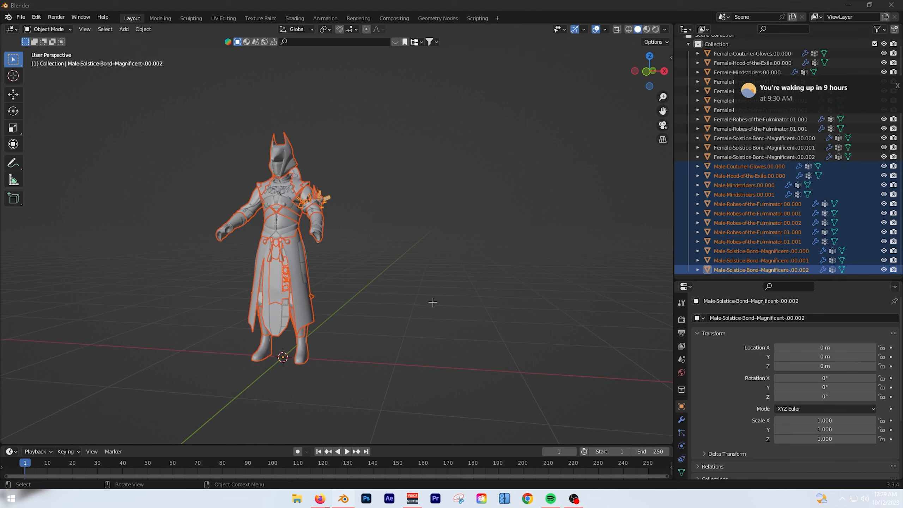
left_click(404, 250)
left_click(747, 269)
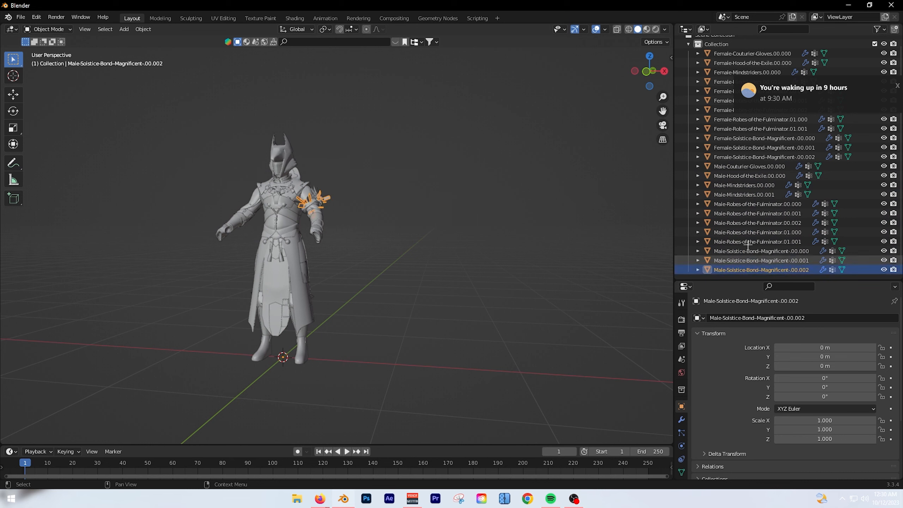
left_click(739, 167, "shift")
key("Delete")
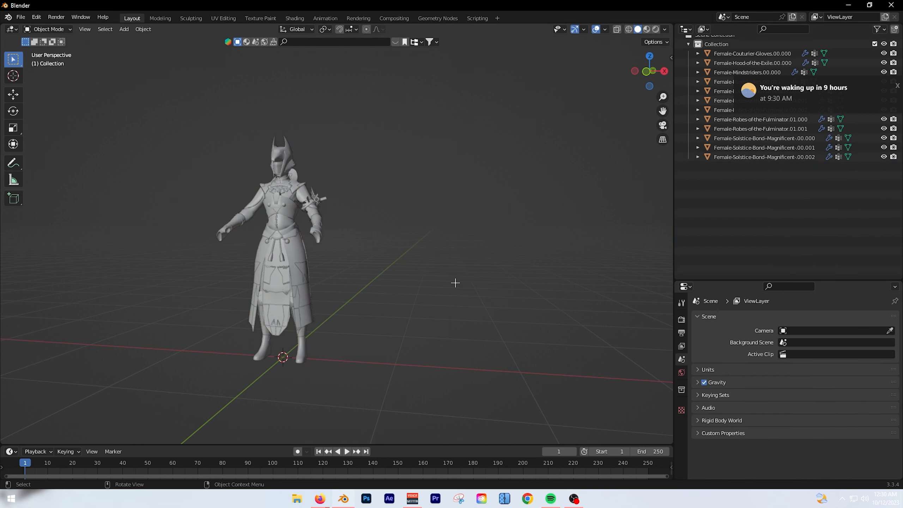
Step: Examine the Female armor meshes up close and make the Outliner taller
scroll(334, 253, "up", 5)
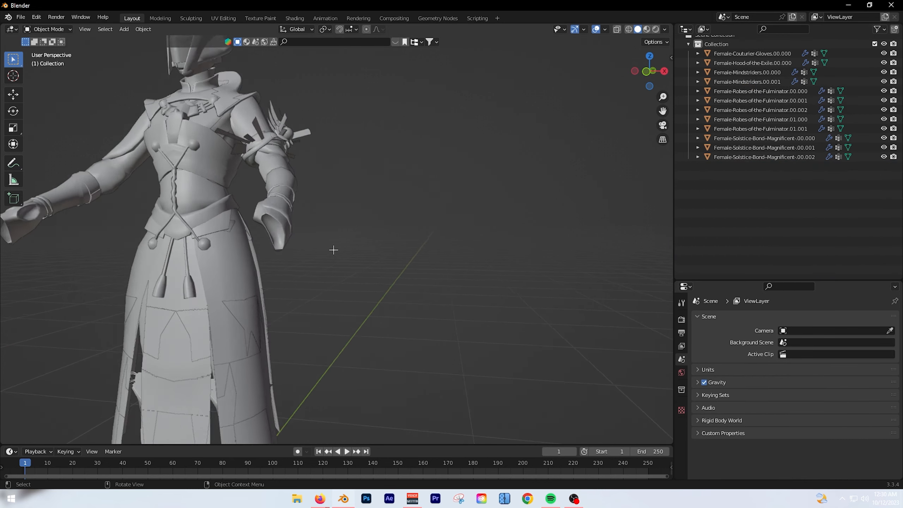
scroll(356, 257, "down", 3)
scroll(313, 280, "up", 4)
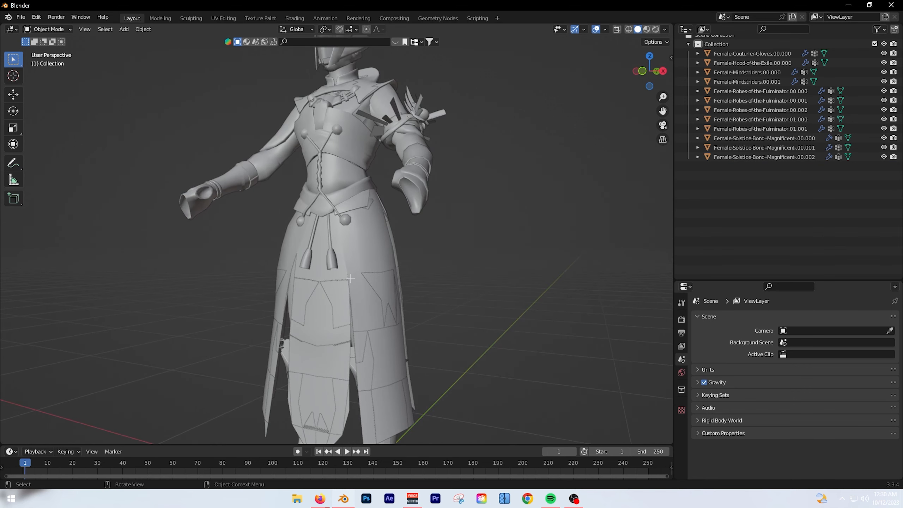
scroll(725, 274, "up", 1)
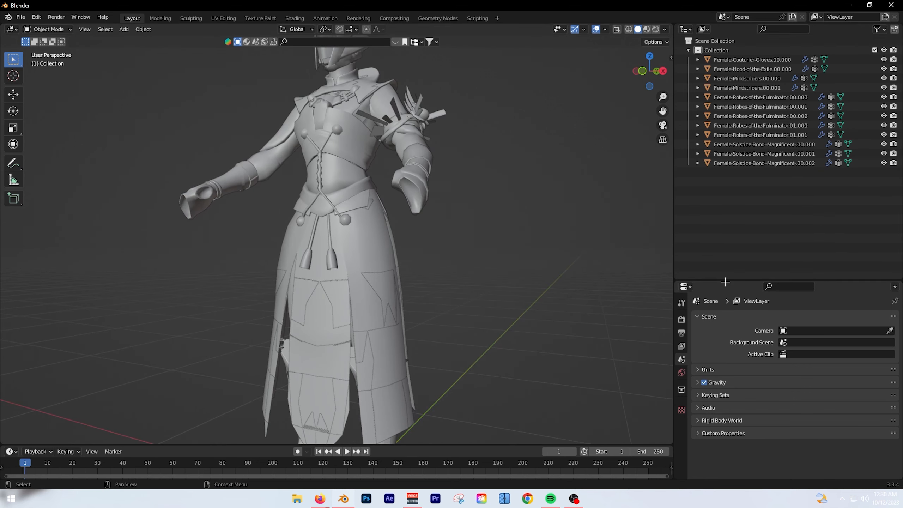
left_click_drag(725, 281, 725, 364)
middle_click_drag(462, 319, 498, 316)
Step: Check which armor parts the Solstice Bond and Robes of the Fulminator meshes cover by selecting them one at a time
left_click(800, 154)
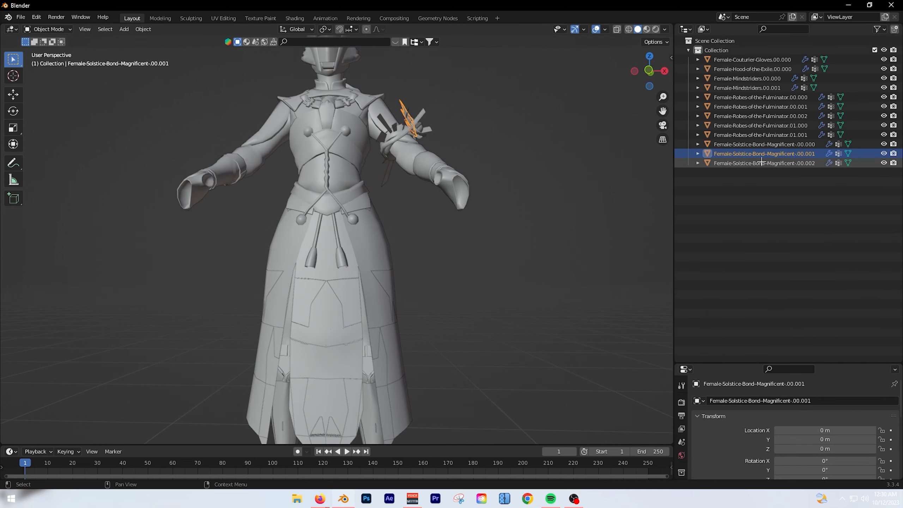
left_click(817, 163)
middle_click_drag(525, 174, 493, 173)
scroll(544, 172, "up", 3)
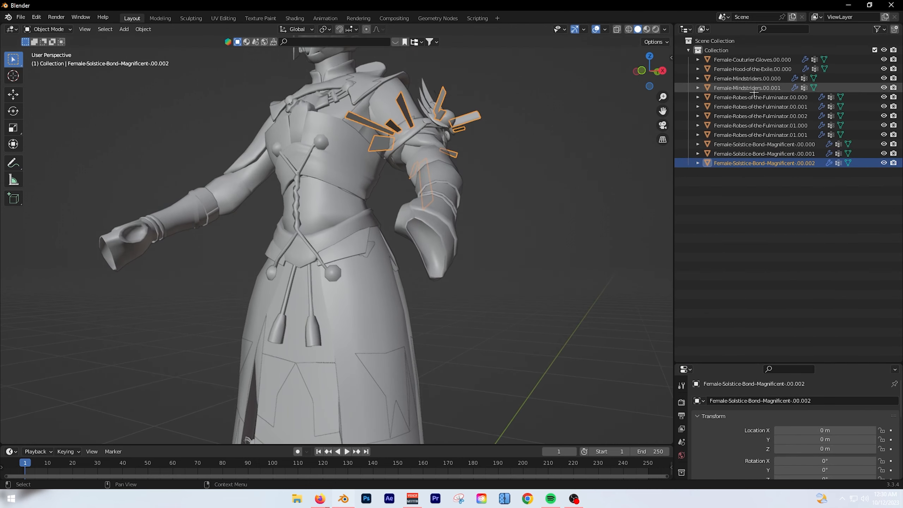
left_click(769, 98)
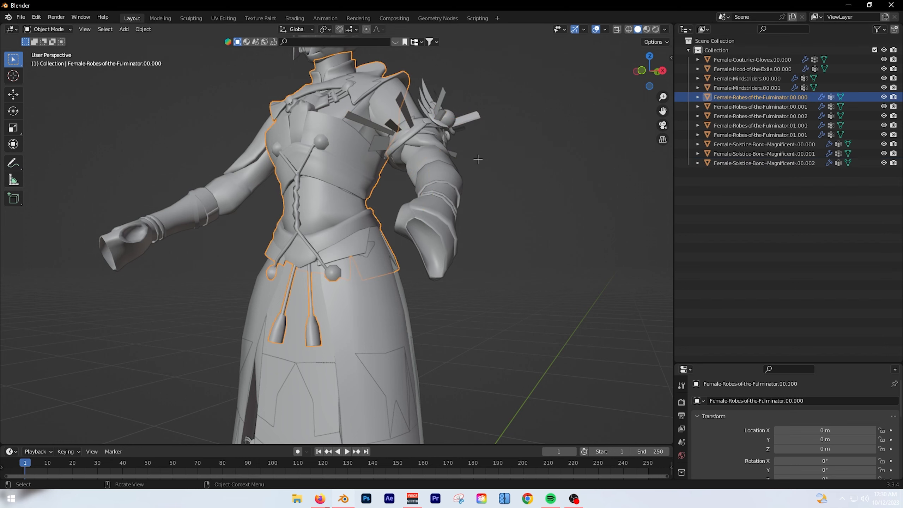
middle_click_drag(478, 157, 362, 171)
left_click(406, 312)
middle_click_drag(406, 313, 473, 310)
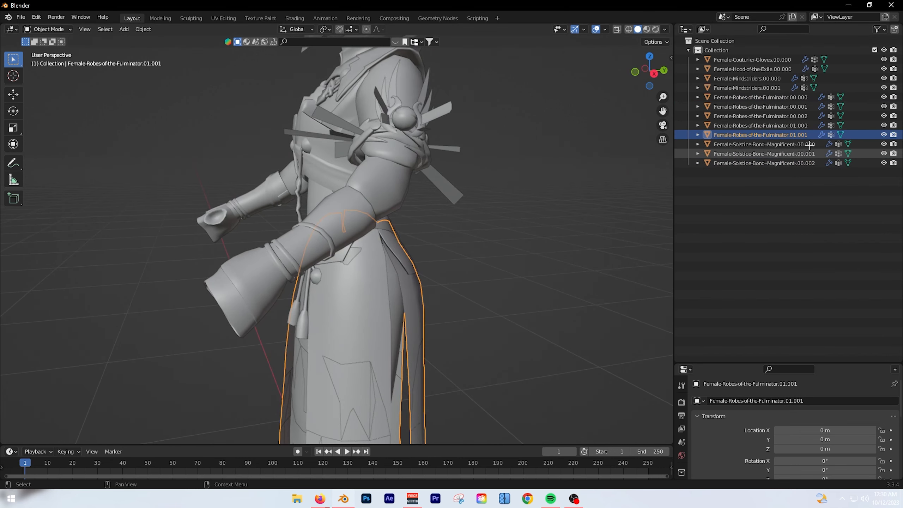
Step: Hide Female-Robes-of-the-Fulminator.01.000 and .01.001 in the viewport, and show both again
left_click(883, 135)
left_click(883, 125)
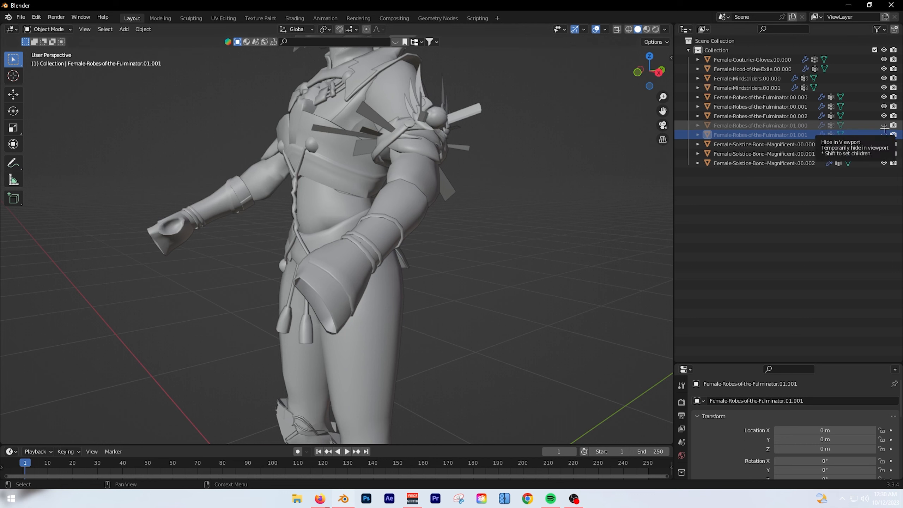
left_click(884, 125)
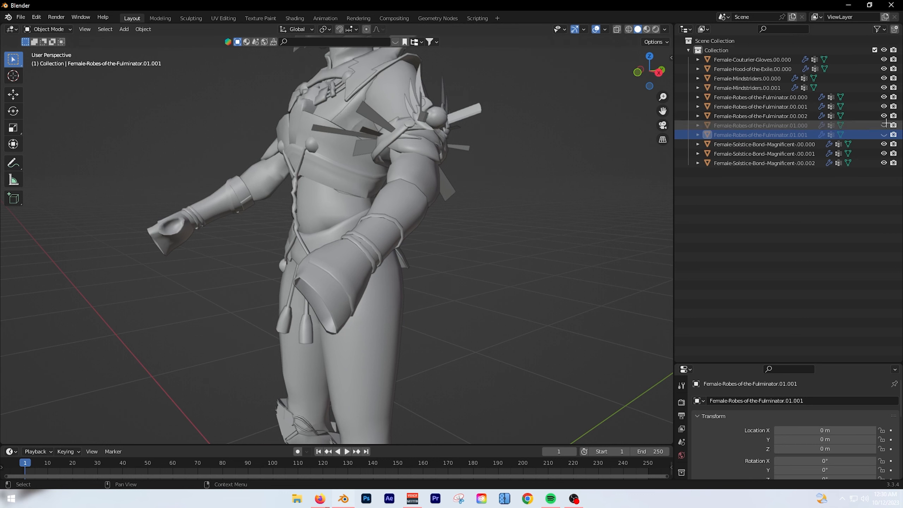
left_click(884, 134)
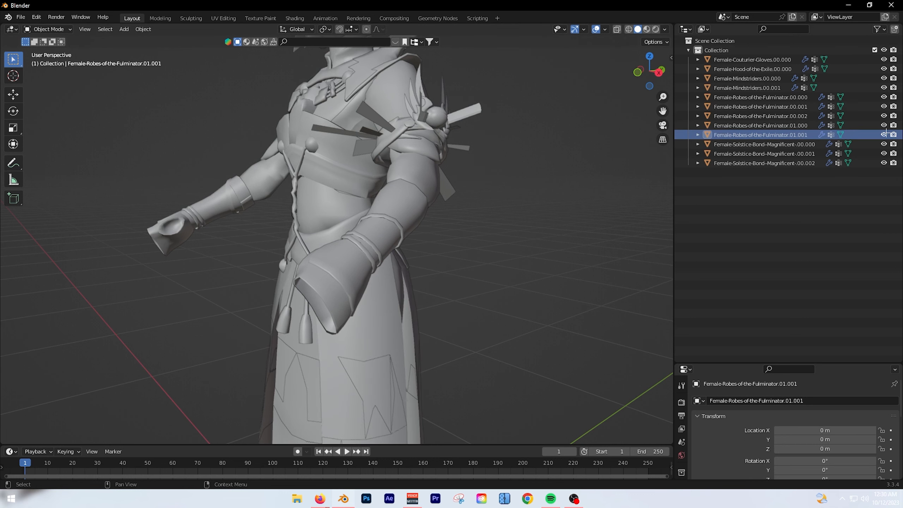
Step: Hide the Female-Robes-of-the-Fulminator.01.001 mesh in the viewport and check the armor without it
left_click(791, 133)
scroll(411, 314, "down", 3)
scroll(411, 314, "up", 1)
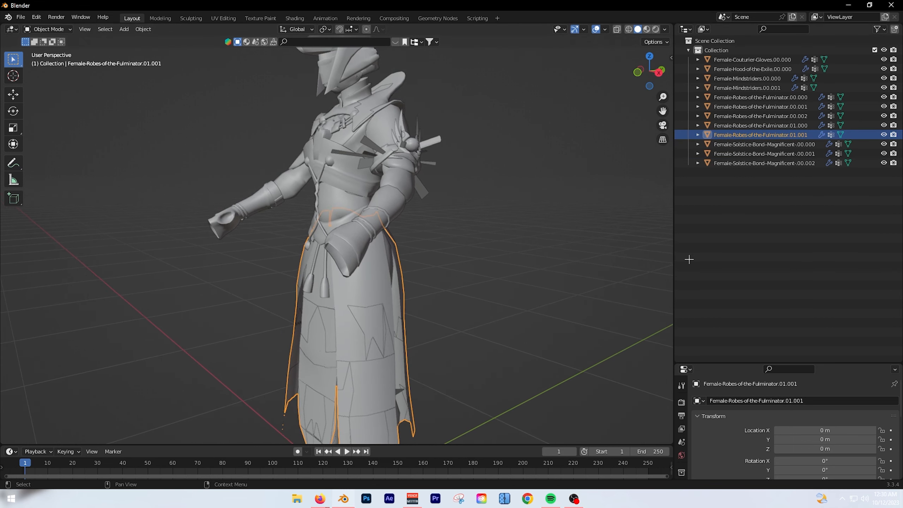
left_click(883, 134)
scroll(488, 310, "down", 4)
middle_click_drag(401, 290, 395, 316)
scroll(438, 317, "up", 4)
scroll(371, 323, "down", 4)
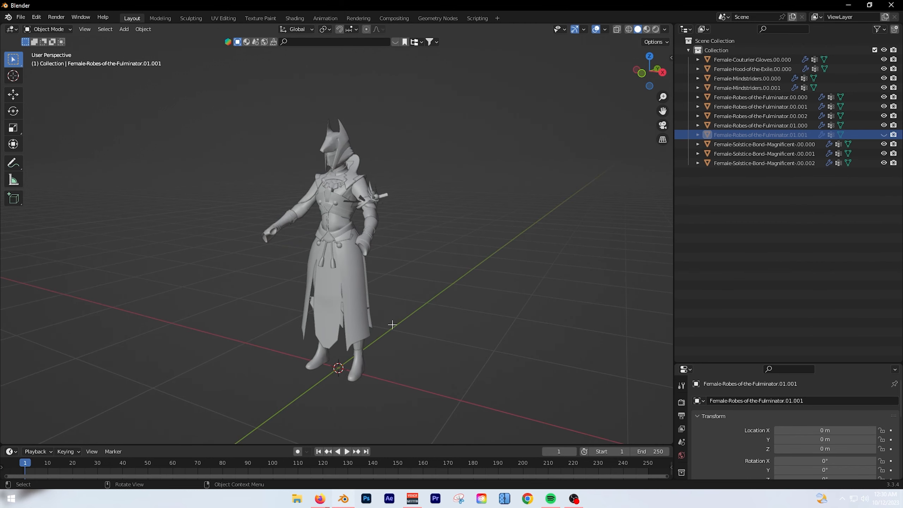
mouse_move(407, 318)
middle_mouse_down()
mouse_move(440, 307)
mouse_move(398, 316)
middle_mouse_up()
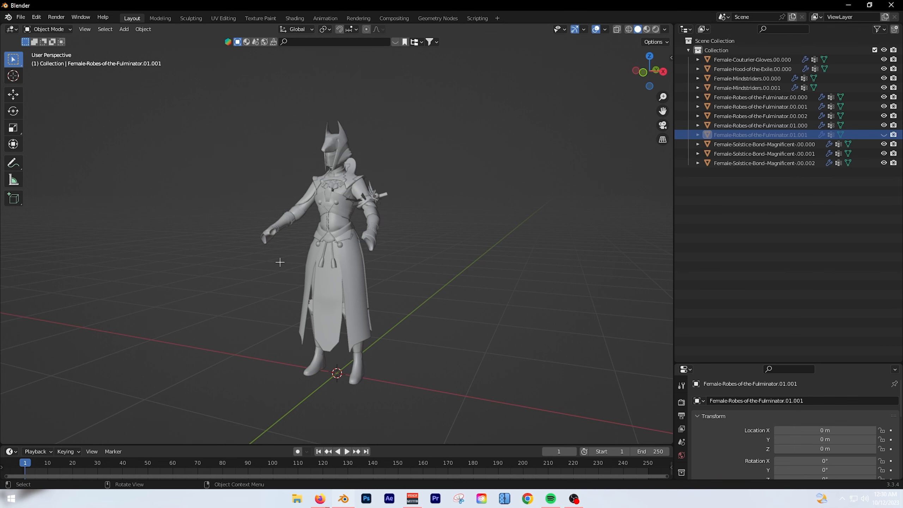
middle_click_drag(280, 262, 345, 273)
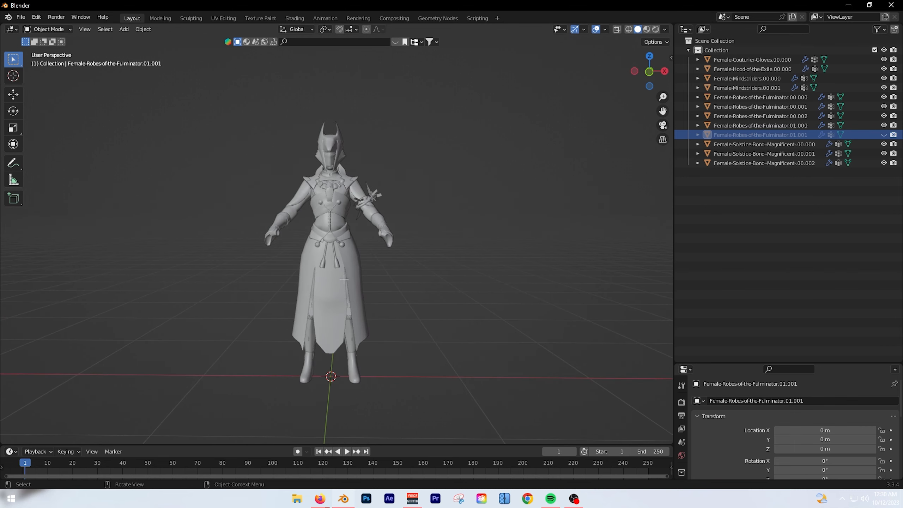
key("a")
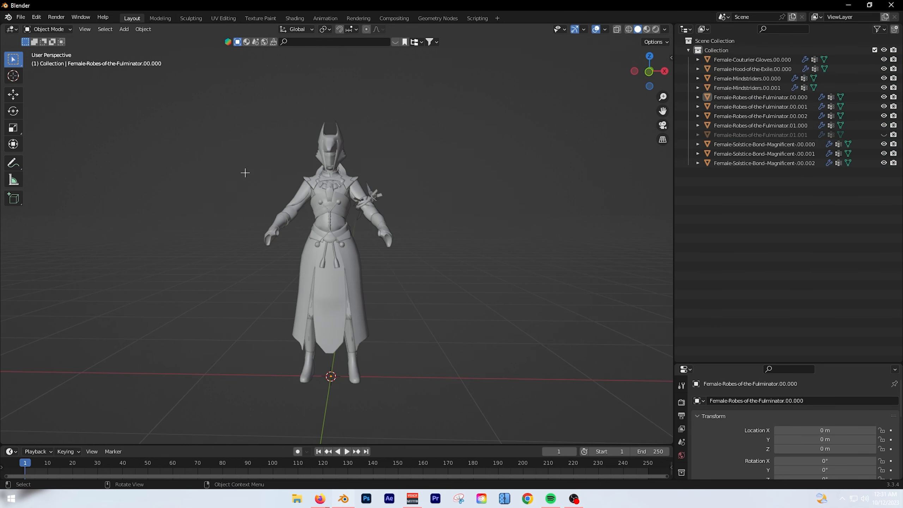
key("Tab")
key("Tab")
key("Tab")
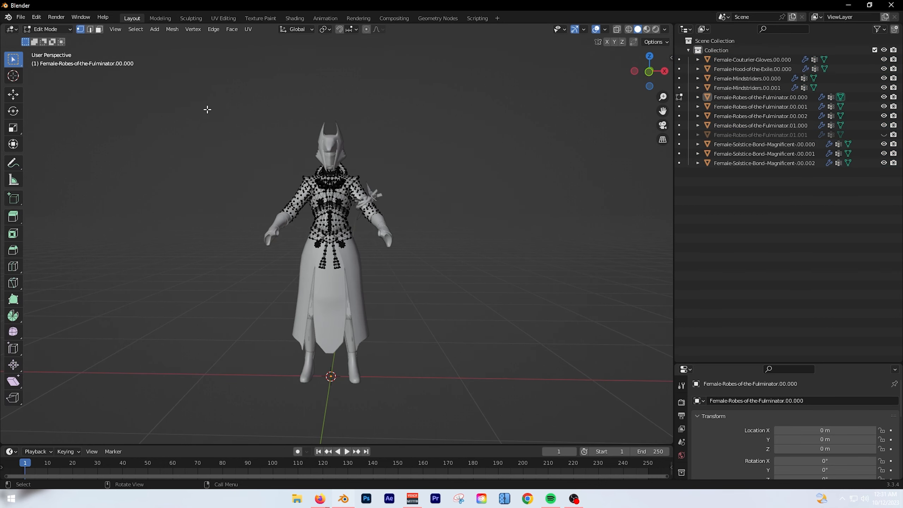
key("Tab")
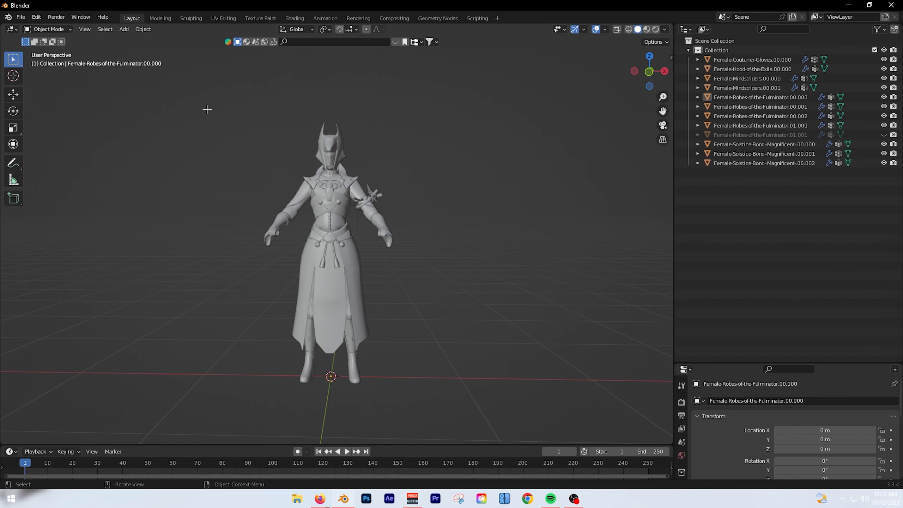
Step: Switch all visible armor meshes to Edit Mode together, and return to Object Mode with only Female-Robes-of-the-Fulminator.01.000 selected
middle_click_drag(540, 204, 441, 244)
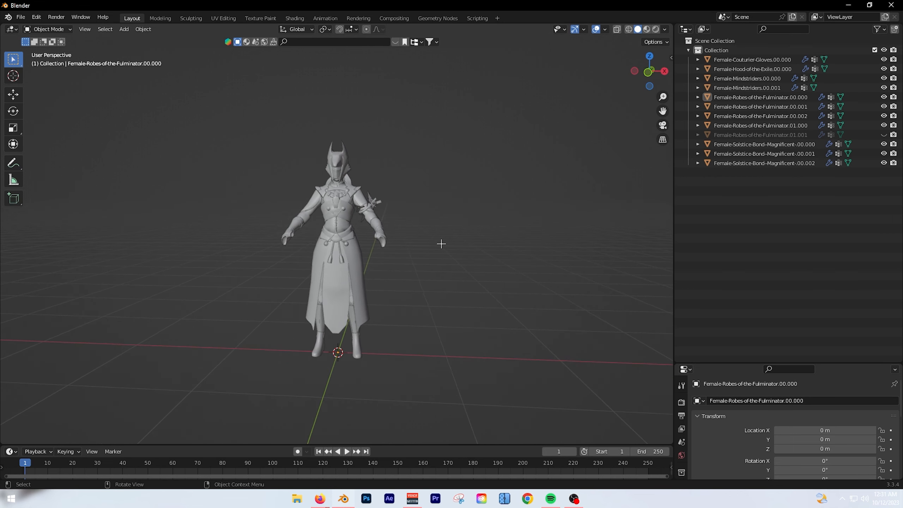
key("a")
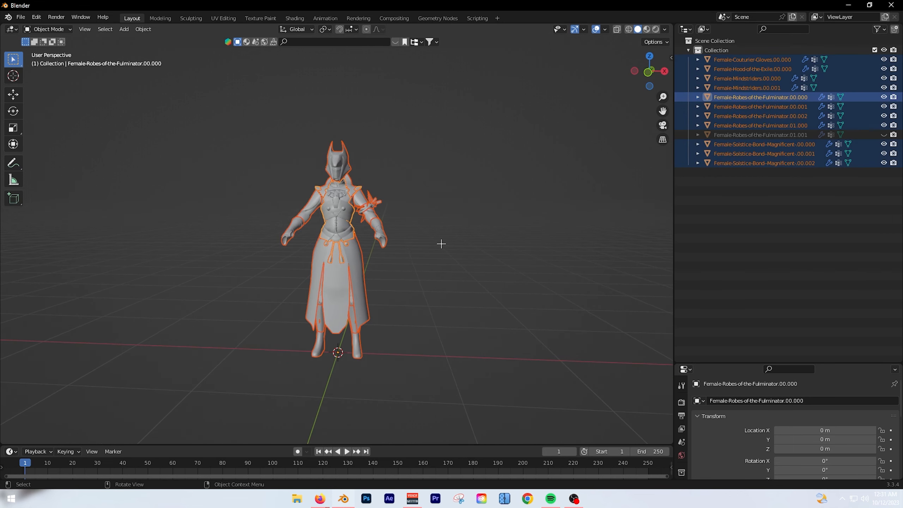
left_click(48, 30)
left_click(43, 50)
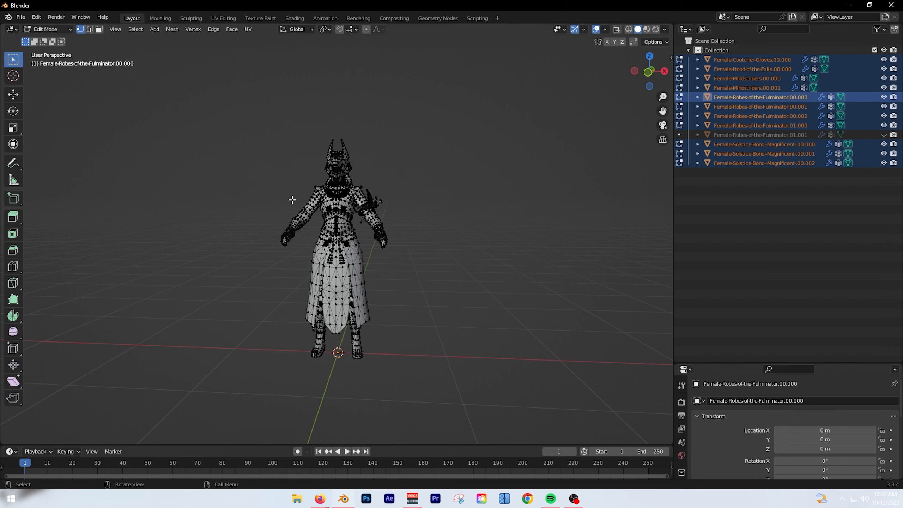
scroll(340, 218, "up", 6)
left_click(48, 30)
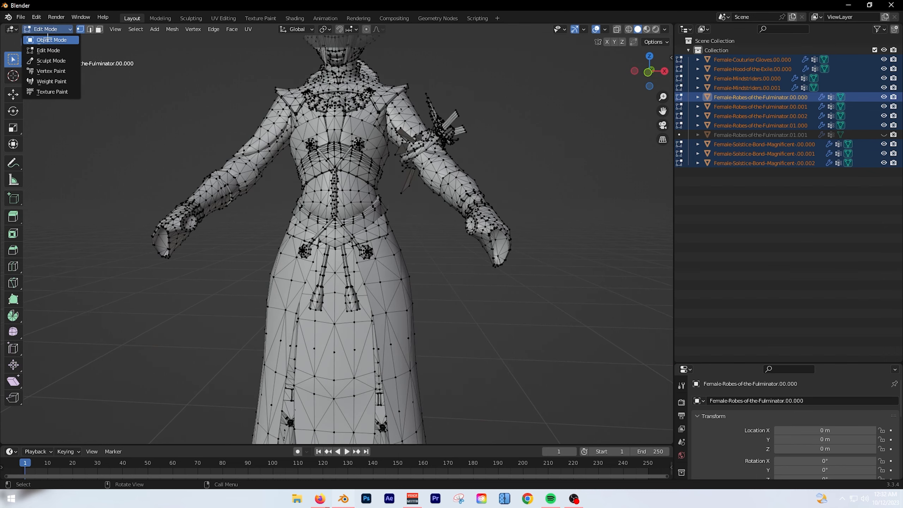
left_click(43, 39)
left_click(619, 250)
left_click(403, 283)
left_click(48, 29)
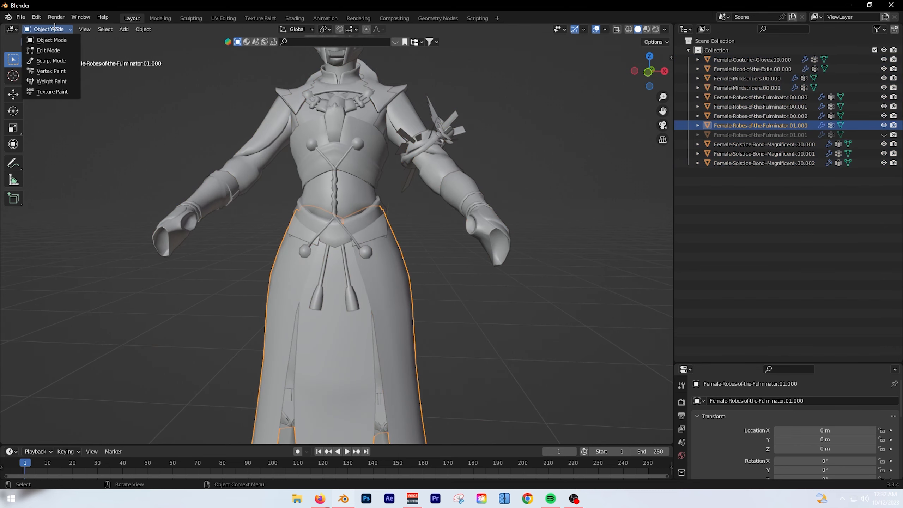
Step: Select all visible armor meshes and switch them to Edit Mode together
key("Home")
key("a")
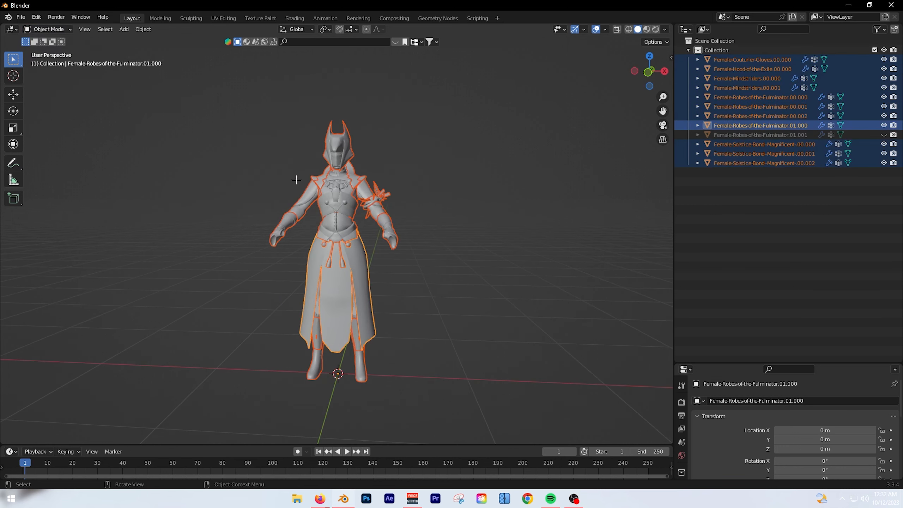
left_click(48, 29)
left_click(49, 50)
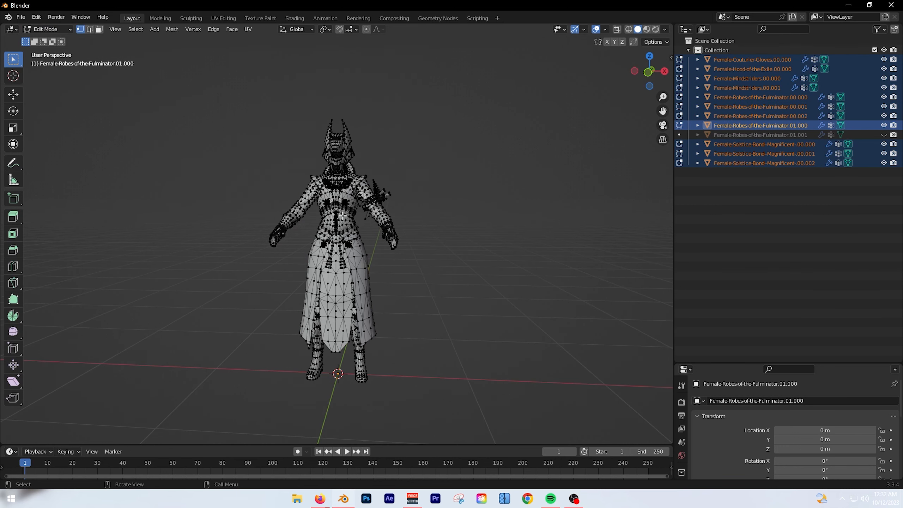
Step: Select all geometry of the armor meshes and clean it up with Delete Loose
key("a")
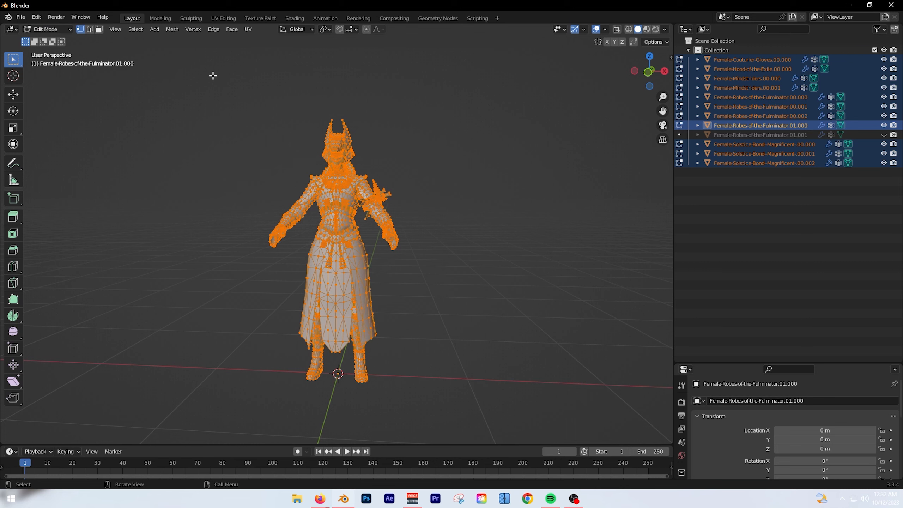
left_click(170, 30)
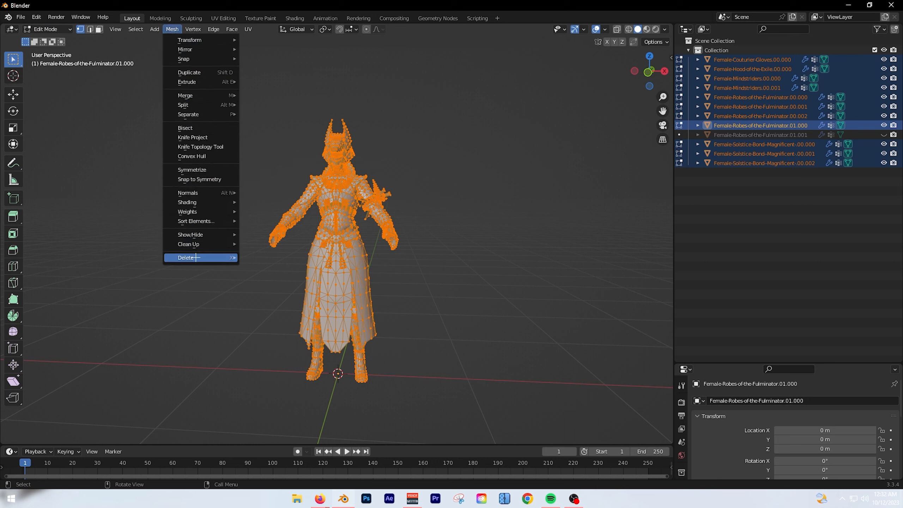
mouse_move(196, 244)
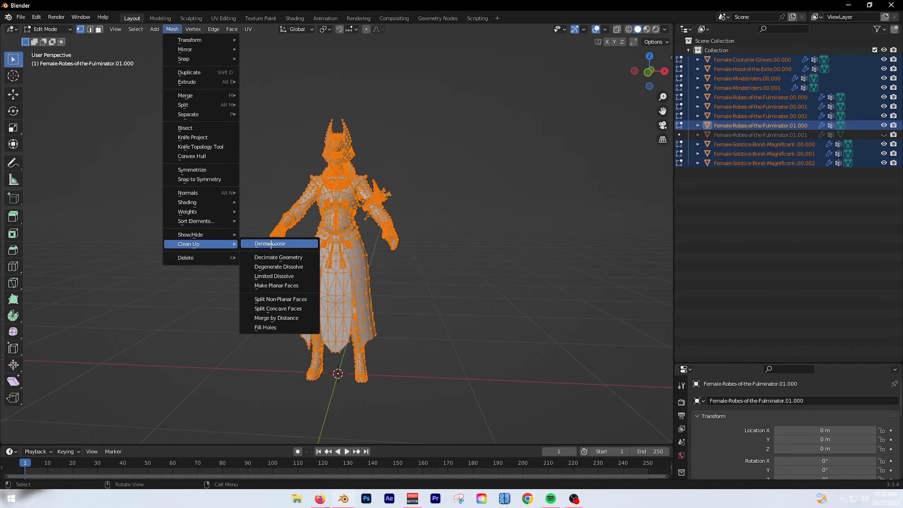
left_click(272, 244)
scroll(301, 261, "up", 5)
middle_click_drag(272, 246, 341, 270)
scroll(301, 261, "down", 7)
scroll(333, 254, "up", 4)
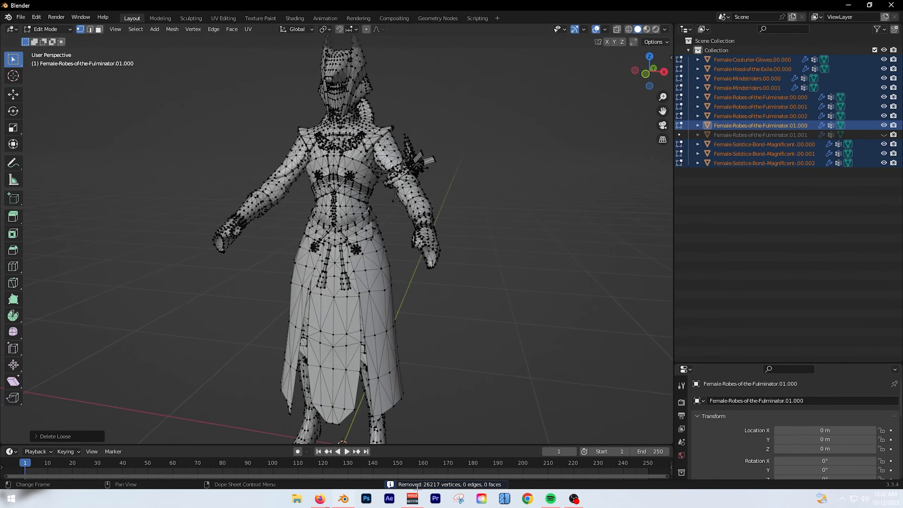
Step: Return to Object Mode and select all visible armor meshes
key("Tab")
scroll(316, 312, "down", 4)
middle_click_drag(317, 312, 307, 304)
left_click(308, 304)
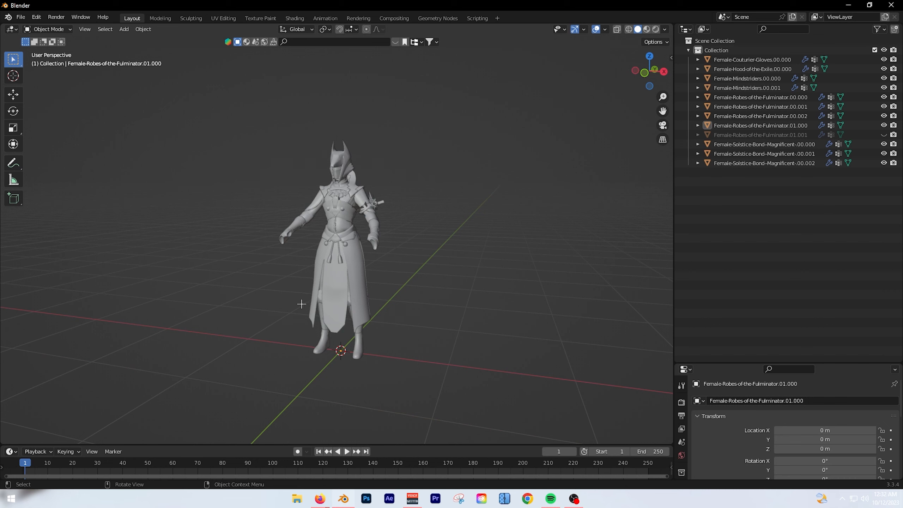
key("a")
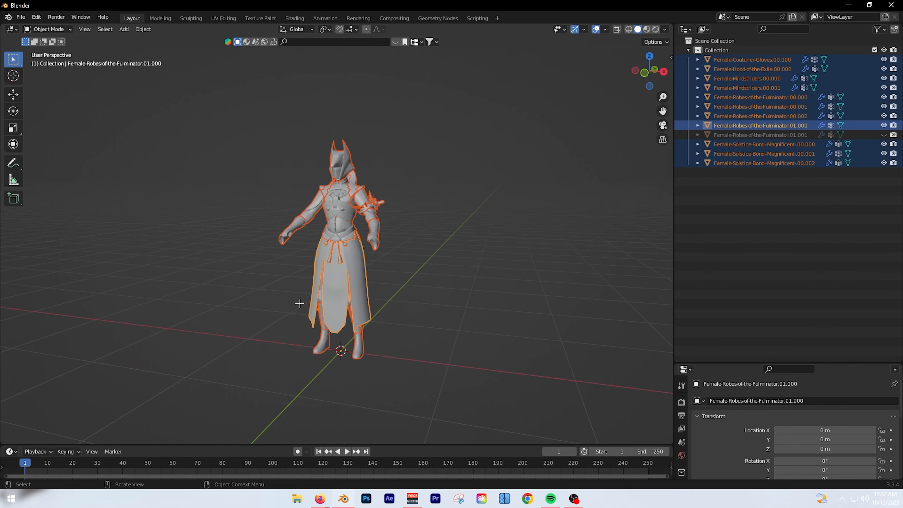
Step: Switch the selected armor meshes to Edit Mode and merge their vertices by distance
left_click(60, 30)
left_click(53, 50)
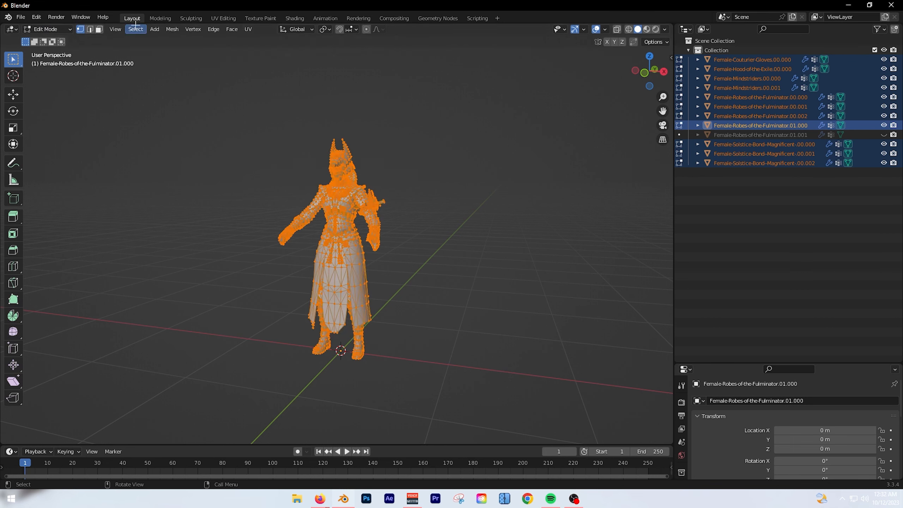
left_click(172, 29)
mouse_move(202, 245)
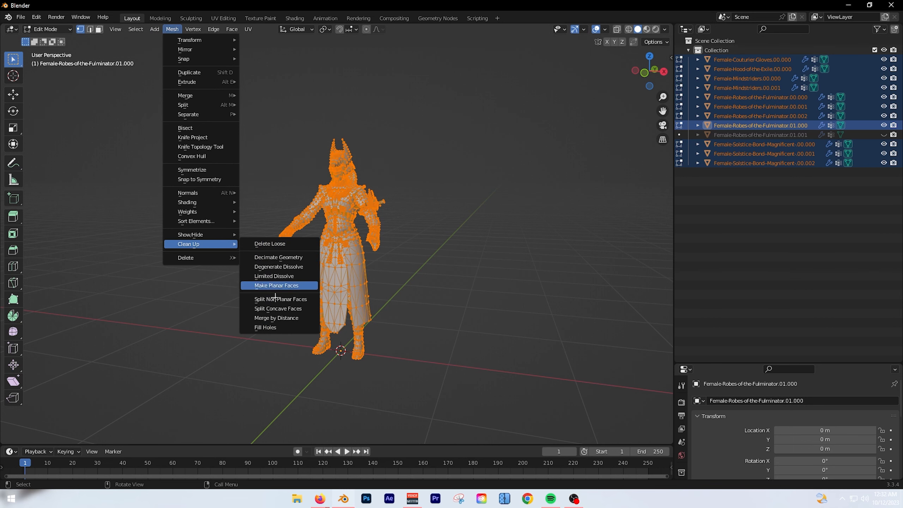
left_click(274, 318)
scroll(426, 263, "up", 4)
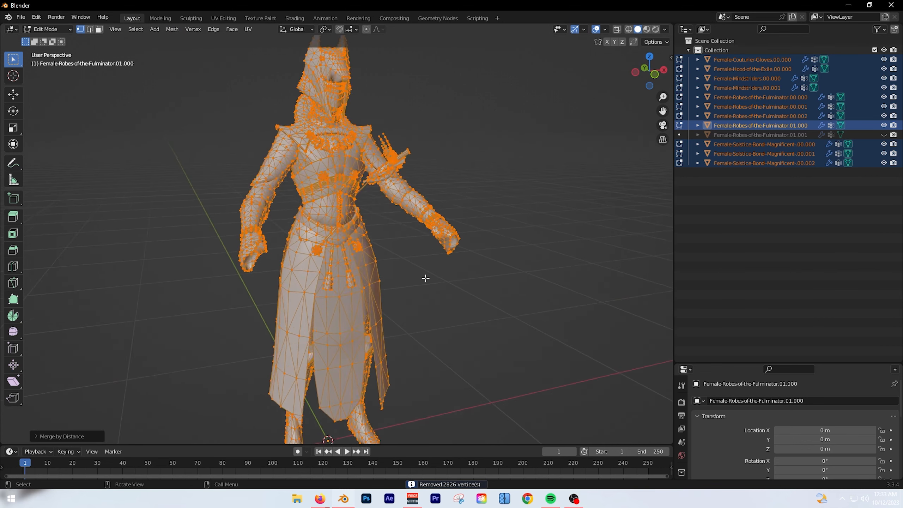
middle_click_drag(425, 279, 226, 296)
Step: Return the armor meshes to Object Mode and deselect everything
left_click(48, 29)
left_click(49, 38)
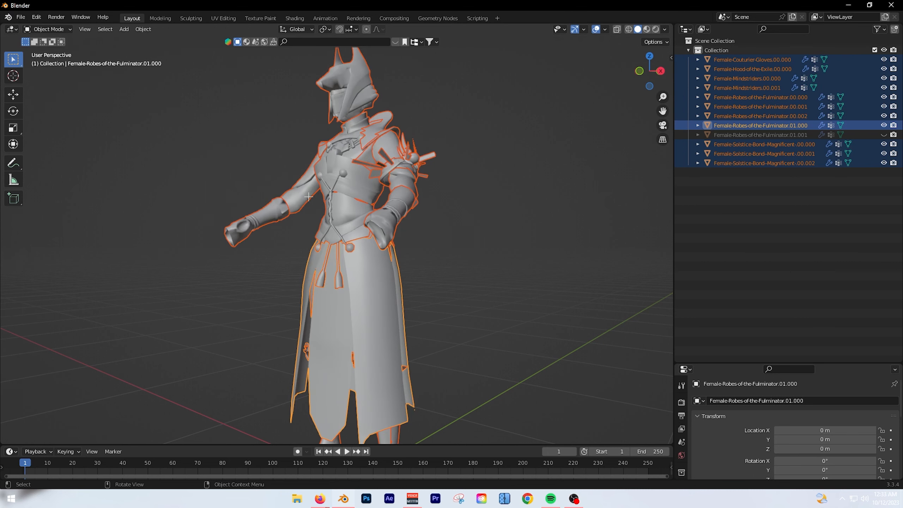
middle_click_drag(308, 197, 514, 306)
scroll(514, 307, "down", 2)
left_click(450, 298)
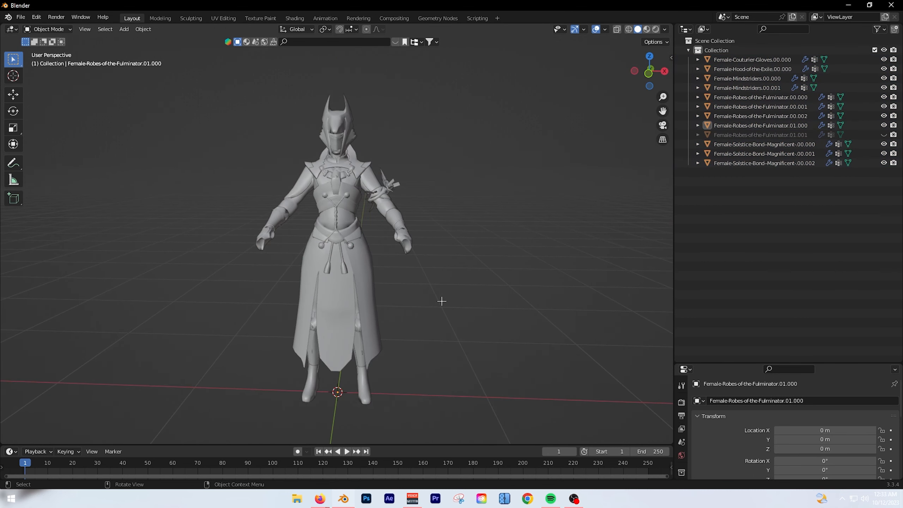
Step: Append the IK Feminine collection from D2 PlayerSkeleton.blend in the Destiny Blender folder, and deselect the appended objects
left_click(20, 17)
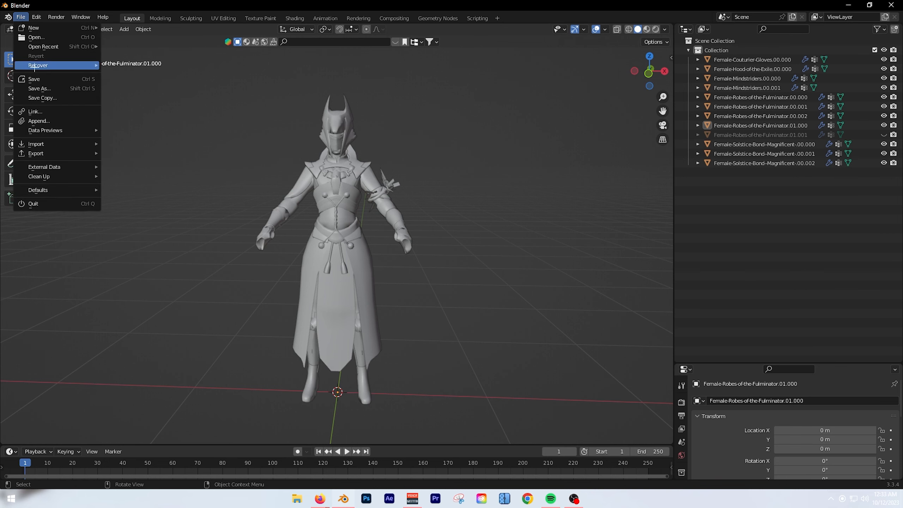
left_click(41, 120)
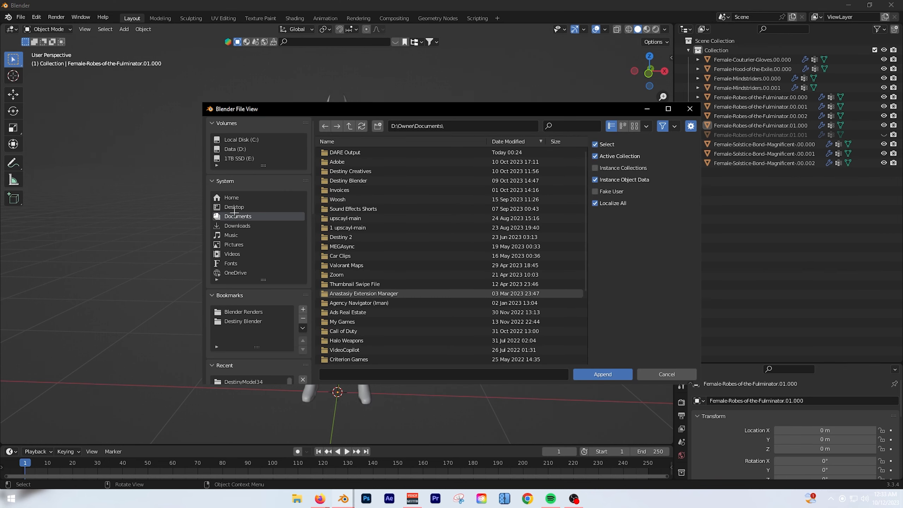
left_click(156, 326)
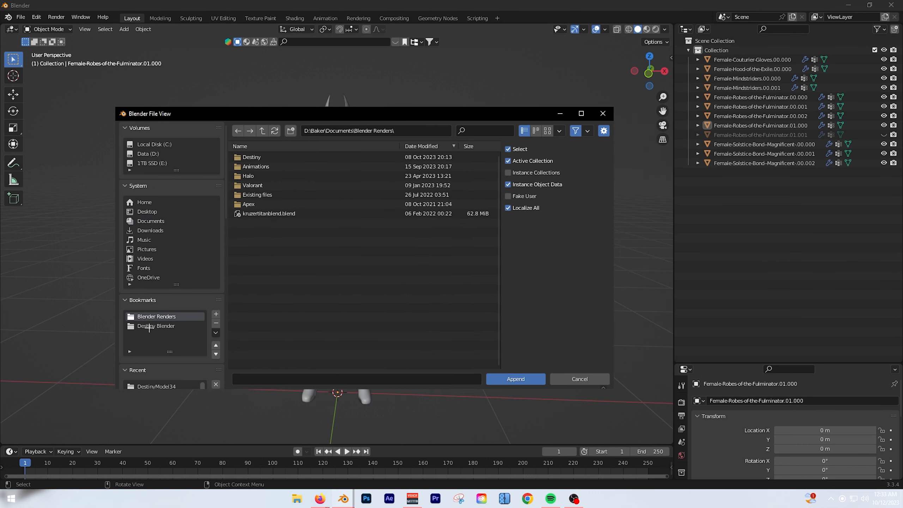
double_click(264, 223)
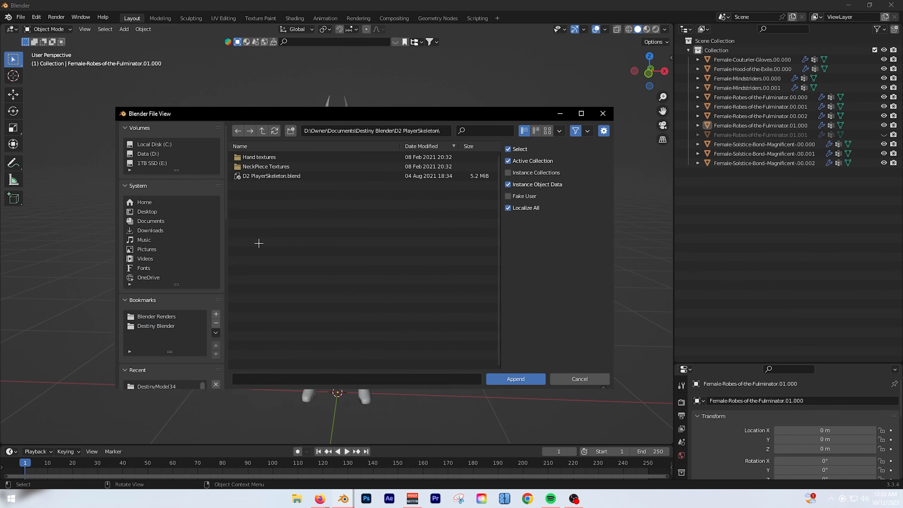
left_click(264, 175)
double_click(264, 175)
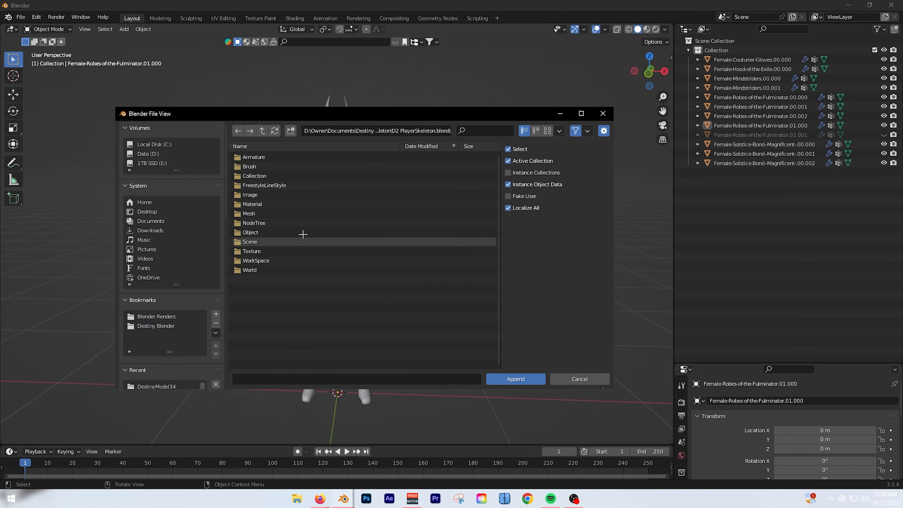
double_click(269, 176)
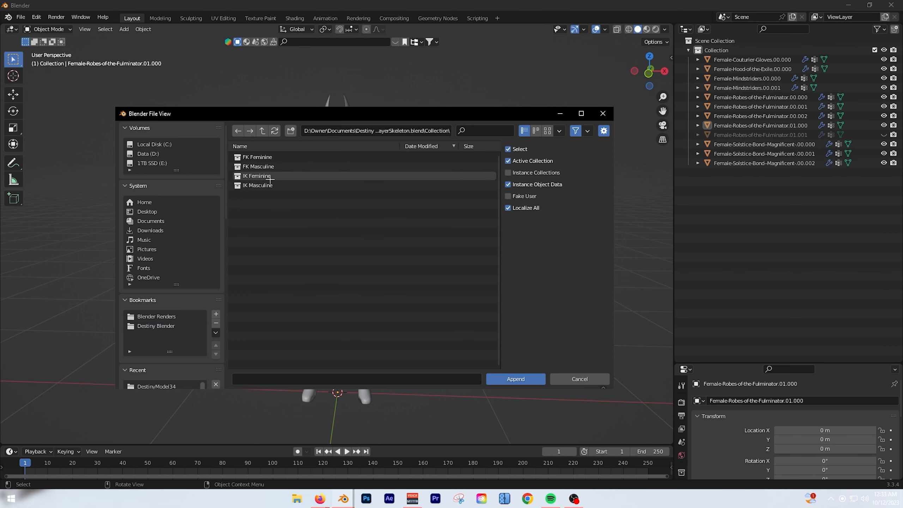
double_click(270, 178)
scroll(393, 337, "up", 6)
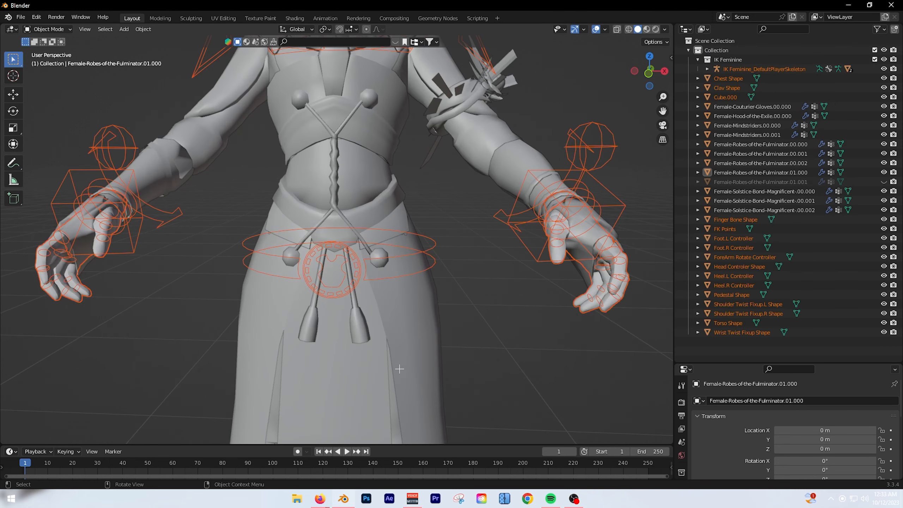
middle_click_drag(455, 385, 433, 69, "shift")
left_click(497, 386)
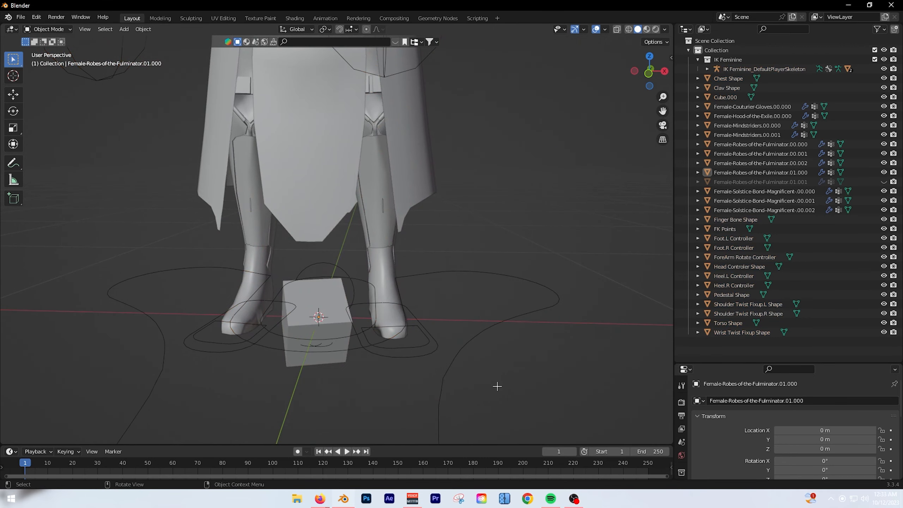
scroll(462, 390, "up", 3)
middle_click_drag(457, 391, 460, 402)
left_click_drag(301, 272, 295, 343)
key("Delete")
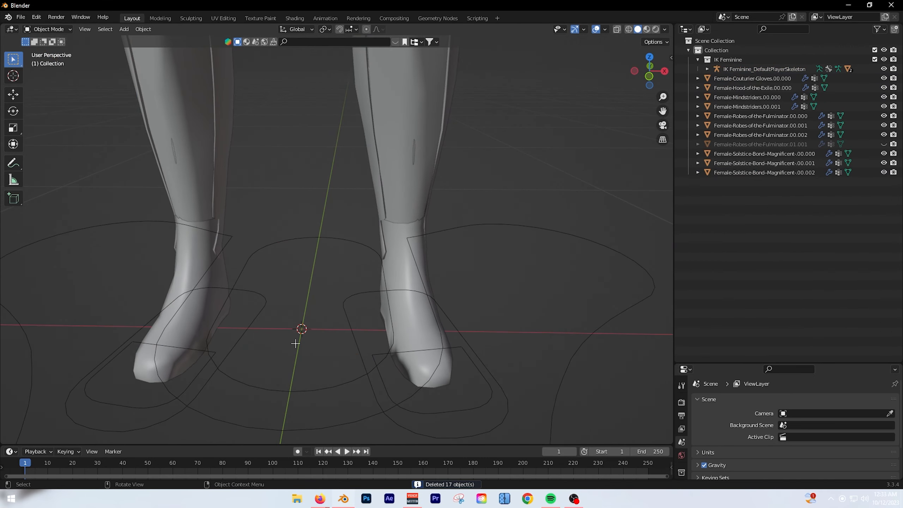
key("ctrl+z")
Step: Delete the skeleton's helper shape meshes clustered around the cube between the feet, leaving the robe mesh out of the selection
left_click(507, 278)
left_click_drag(315, 266, 305, 335)
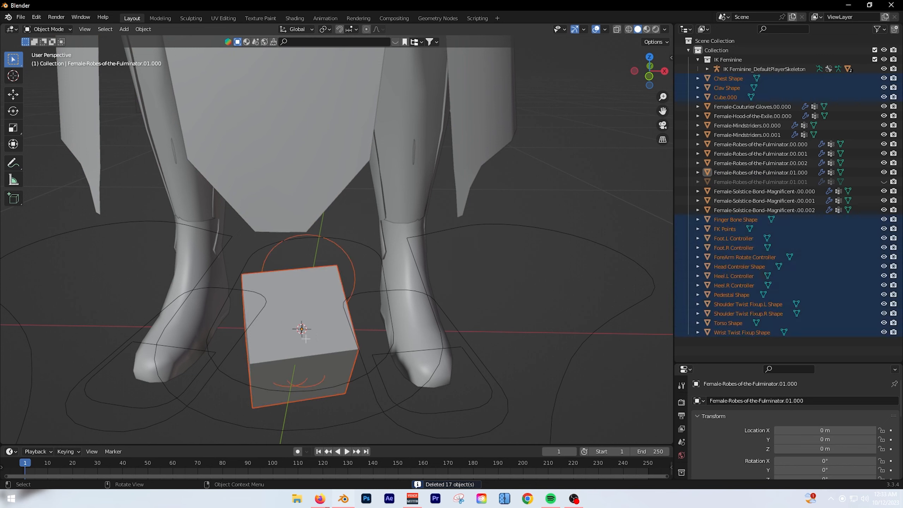
key("Delete")
Step: Select all armor meshes with IK Feminine_DefaultPlayerSkeleton as the active object, and parent them to that skeleton
scroll(392, 394, "down", 7)
left_click(750, 182)
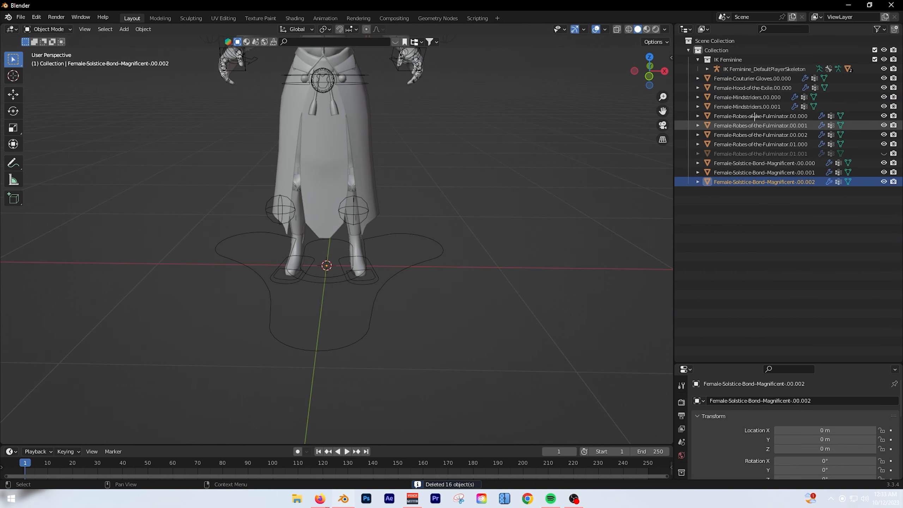
left_click(741, 82, "shift")
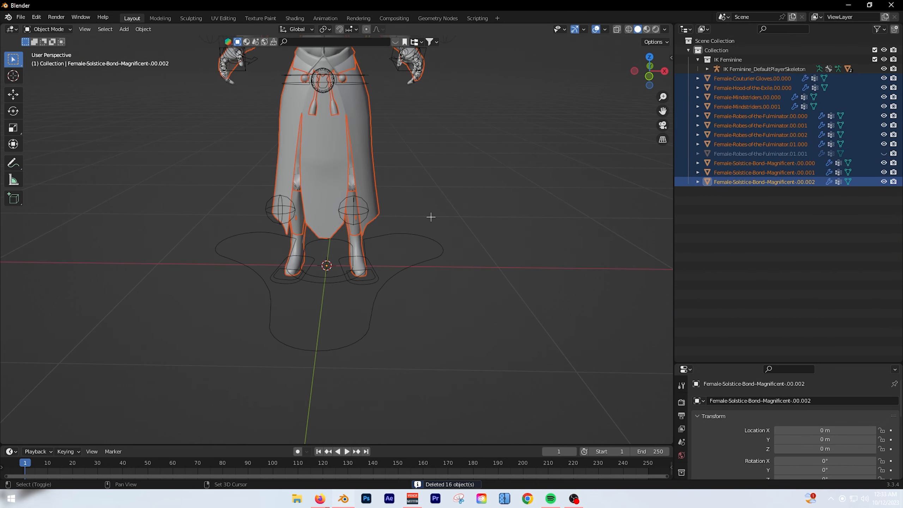
left_click(418, 266, "shift")
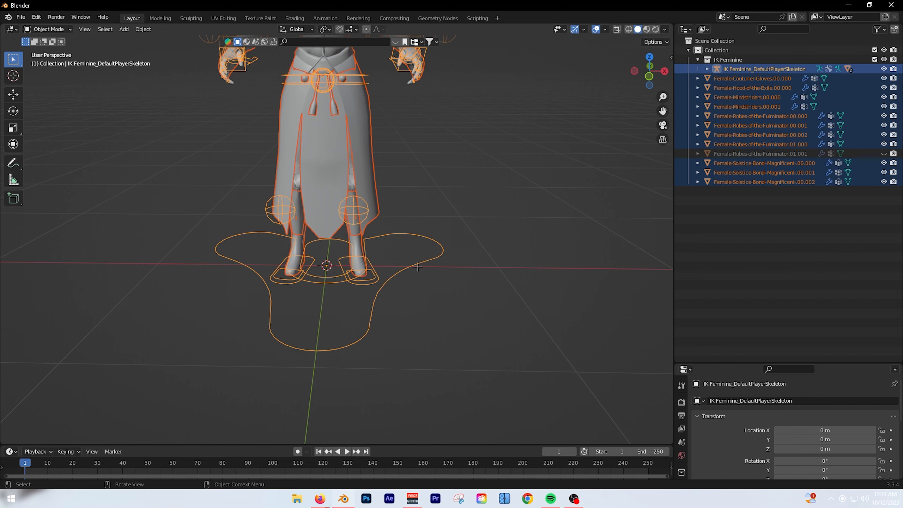
key("ctrl+p")
left_click(384, 319)
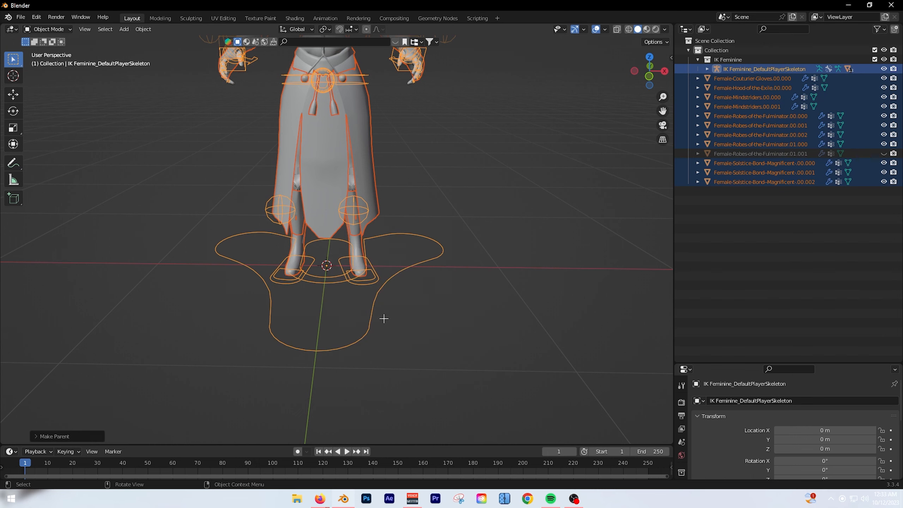
Step: Test the rig in Pose Mode by moving Hand IK Controller.L, cancel the move and return to Object Mode
middle_click_drag(389, 310, 373, 370)
key("ctrl+Tab")
left_click(405, 141)
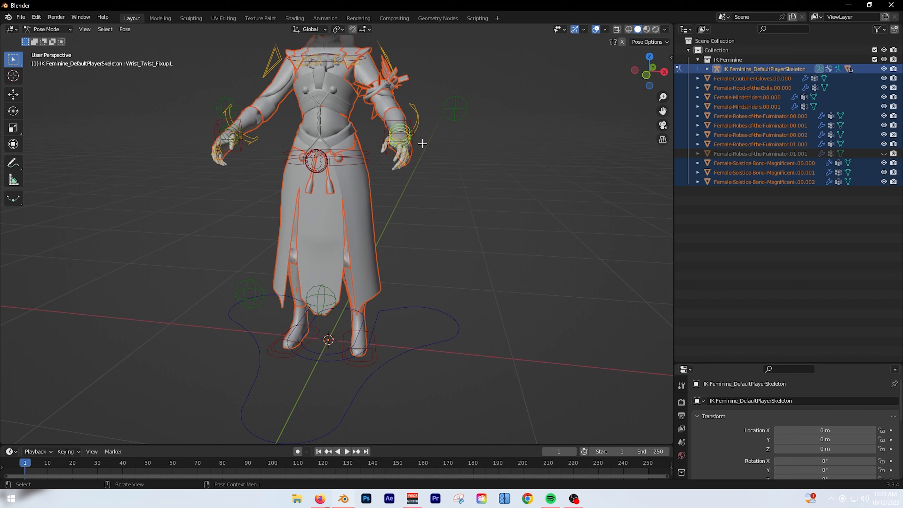
left_click(411, 140)
key("g")
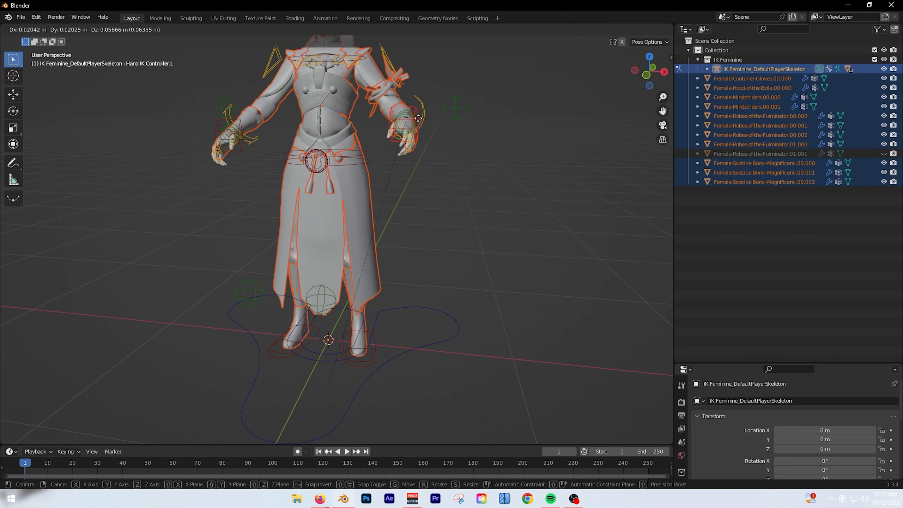
right_click(419, 115)
scroll(423, 171, "up", 2)
middle_click_drag(381, 161, 357, 258, "shift")
key("ctrl+Tab")
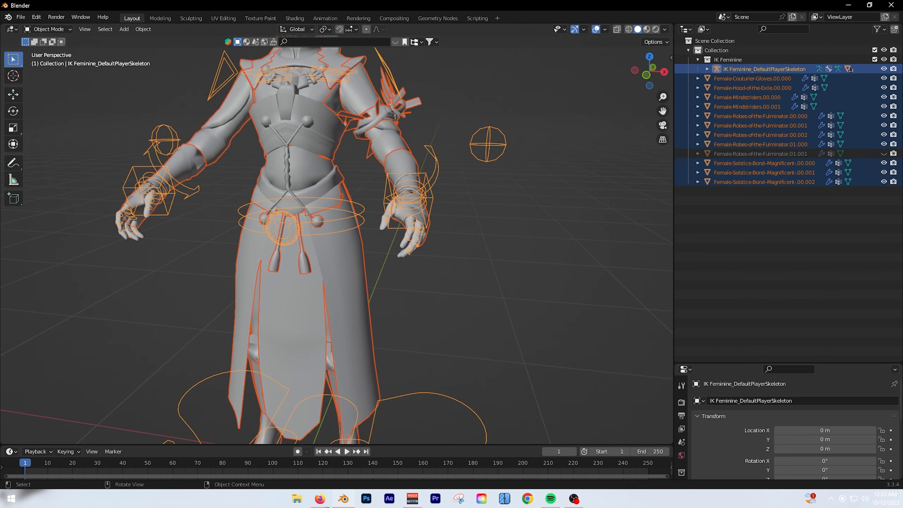
Step: Deselect everything and select only the Female-Hood-of-the-Exile.00.000 mesh
left_click(534, 268)
scroll(393, 254, "down", 4)
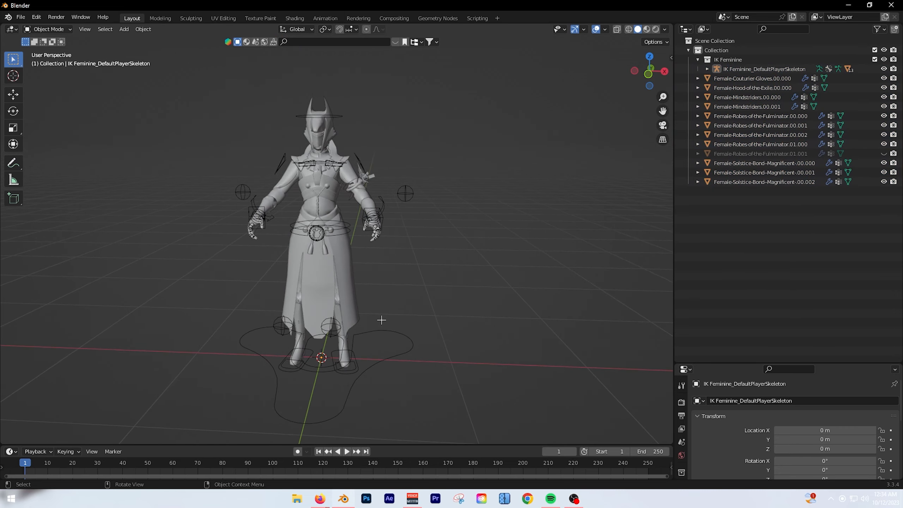
scroll(366, 294, "up", 6)
scroll(366, 294, "up", 3)
scroll(360, 291, "down", 5)
middle_click_drag(360, 291, 297, 274)
scroll(328, 263, "up", 3)
middle_click_drag(297, 149, 297, 419, "shift")
scroll(297, 149, "up", 2)
left_click(296, 149)
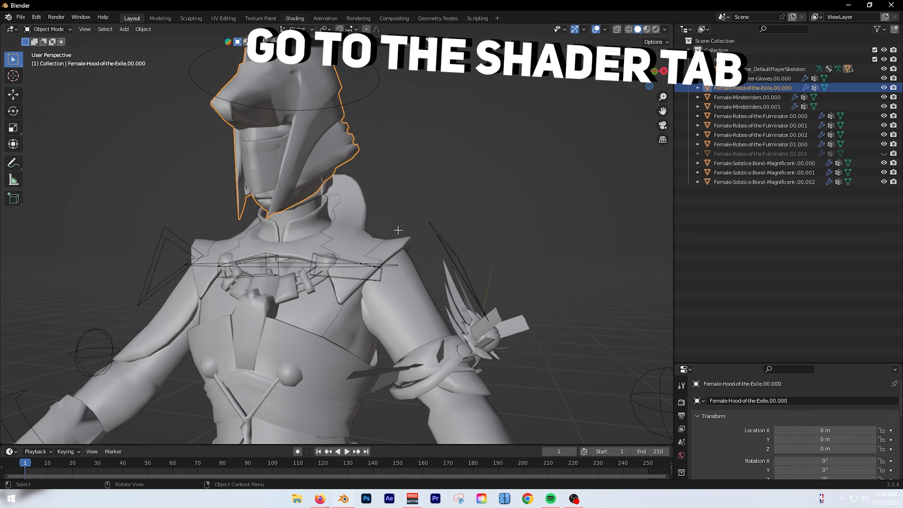
Step: Switch to the Shading workspace with the hood selected and set its viewport to solid shading
left_click(295, 18)
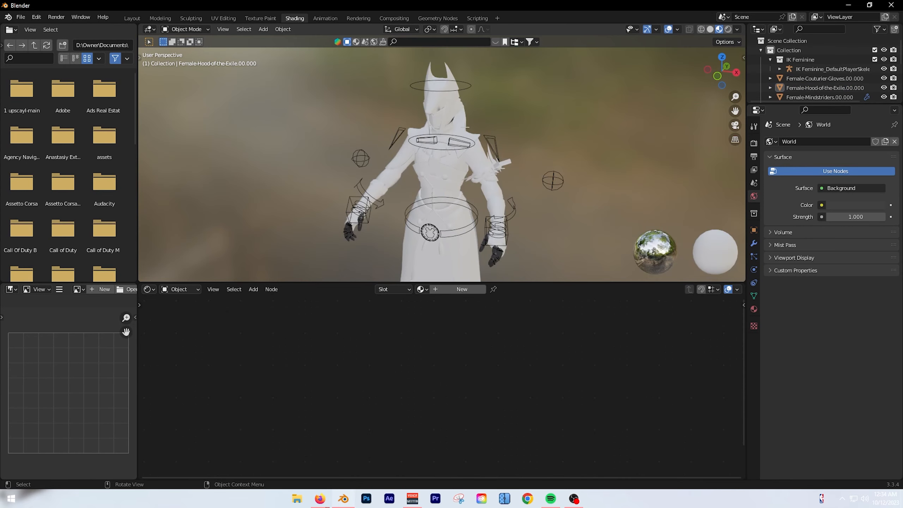
left_click(451, 113)
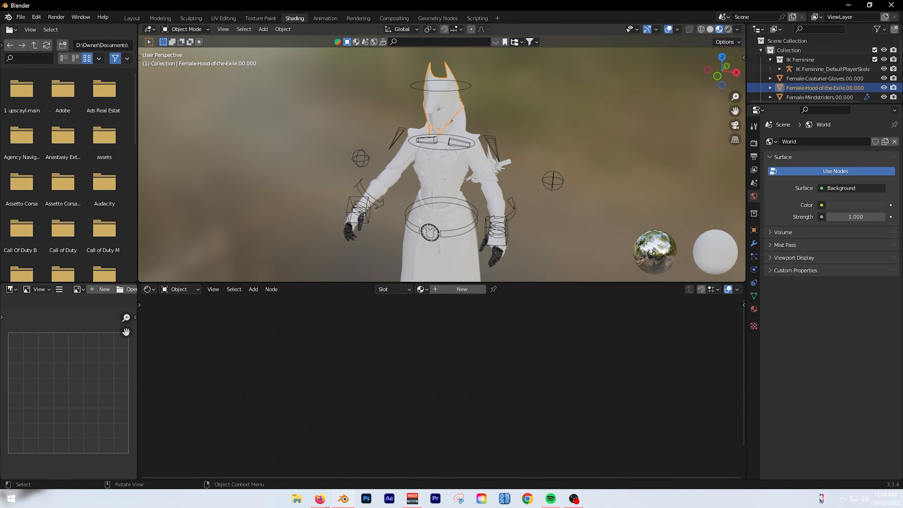
middle_click_drag(458, 115, 485, 116)
left_click(710, 29)
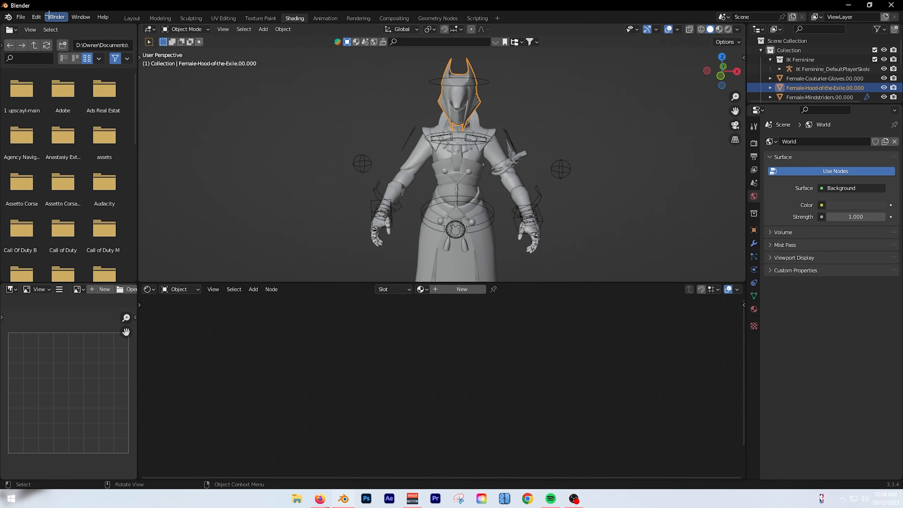
Step: Append the D2 PlayerGear Shader 3.0.8 (For Destiny2) material from the Player Gear Shader 3.0.8 blend file in Downloads
left_click(21, 16)
left_click(38, 120)
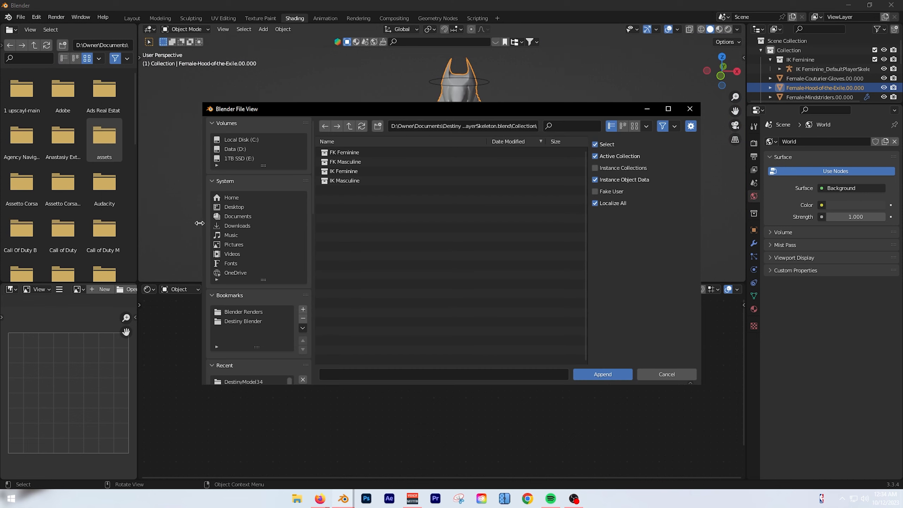
left_click(238, 225)
scroll(401, 353, "down", 3)
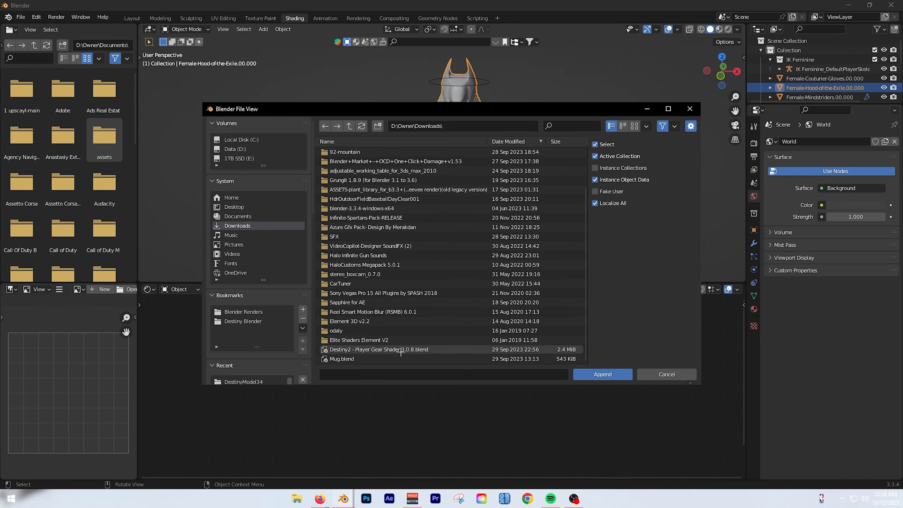
double_click(383, 350)
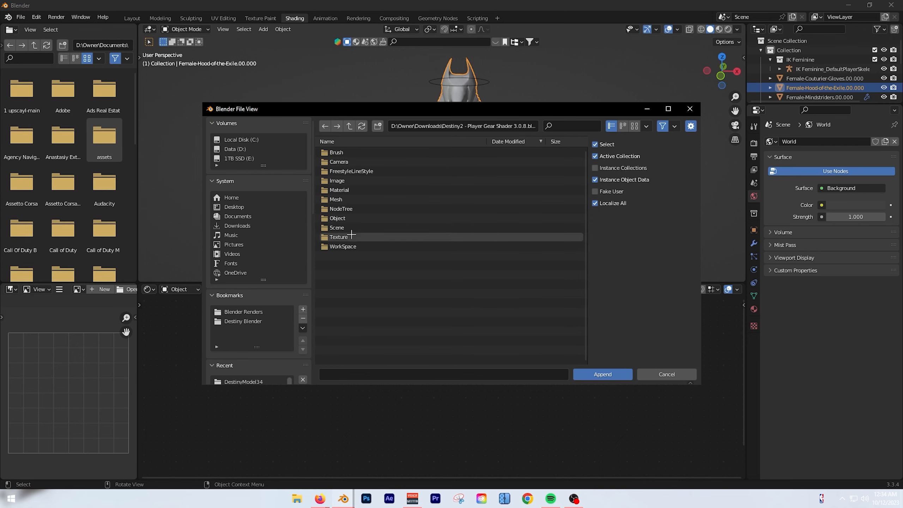
left_click(350, 190)
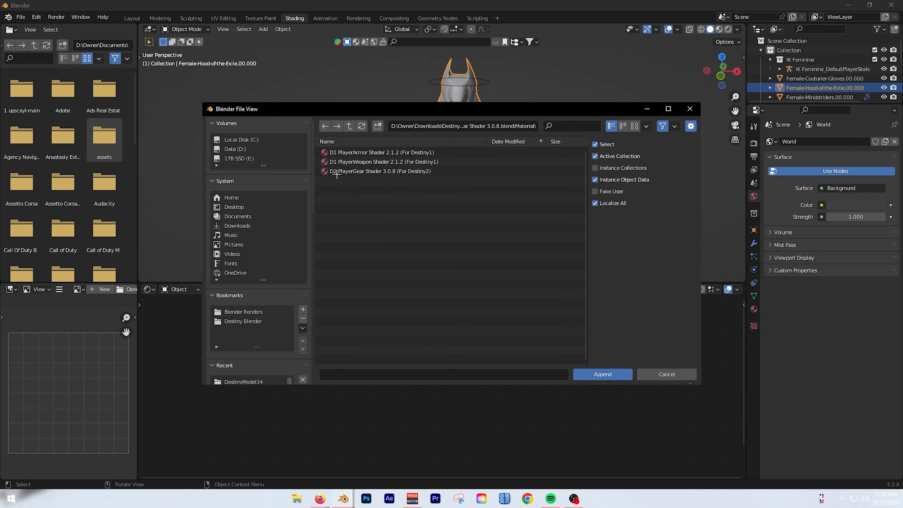
double_click(354, 175)
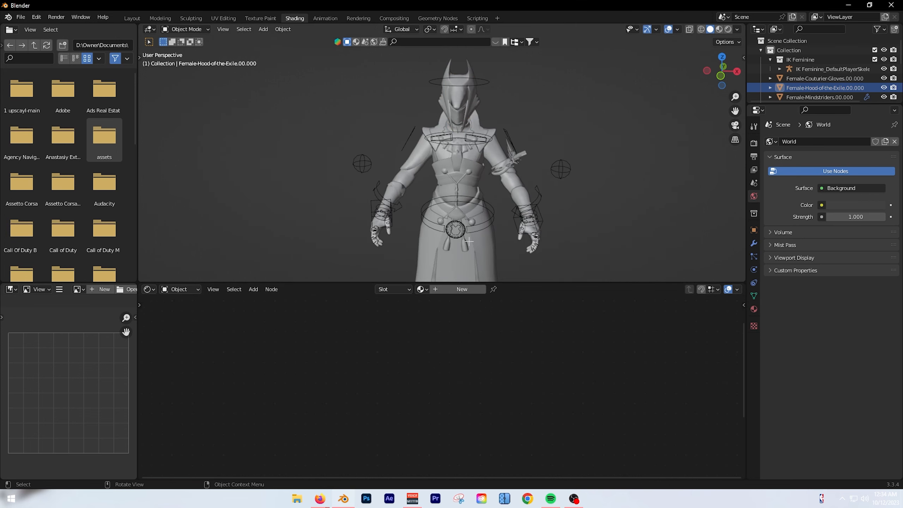
Step: Assign the D2 PlayerGear Shader 3.0.8 (For Destiny2) material to the hood and bring its texture nodes into view
left_click(468, 109)
left_click(422, 289)
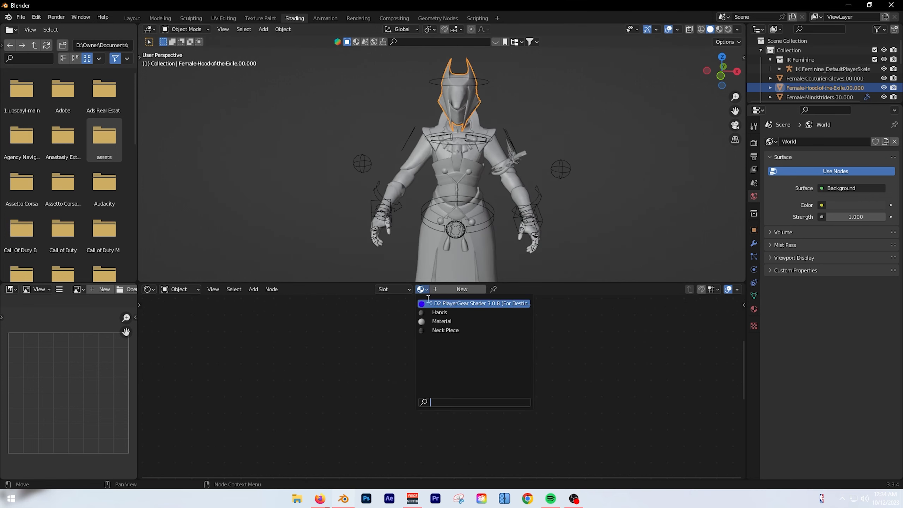
left_click(438, 304)
scroll(459, 183, "up", 5)
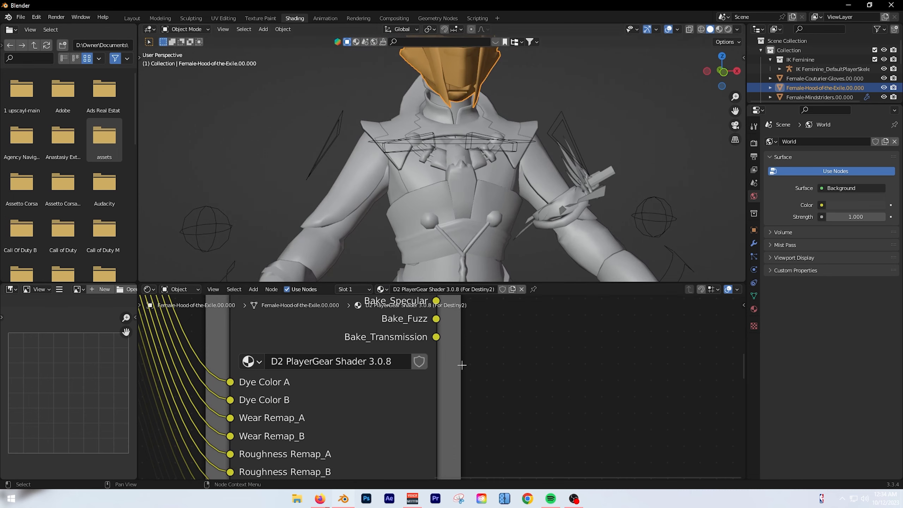
scroll(462, 365, "down", 8)
right_click(137, 413)
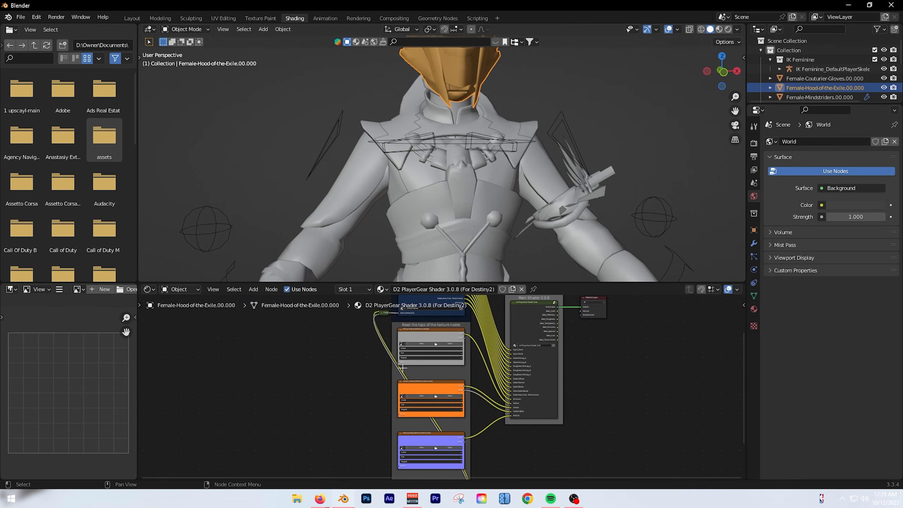
Step: Remove the placeholder diffuse, gstack and normal texture nodes and move the red Dyemap texture node beside the dye group
scroll(443, 382, "down", 1)
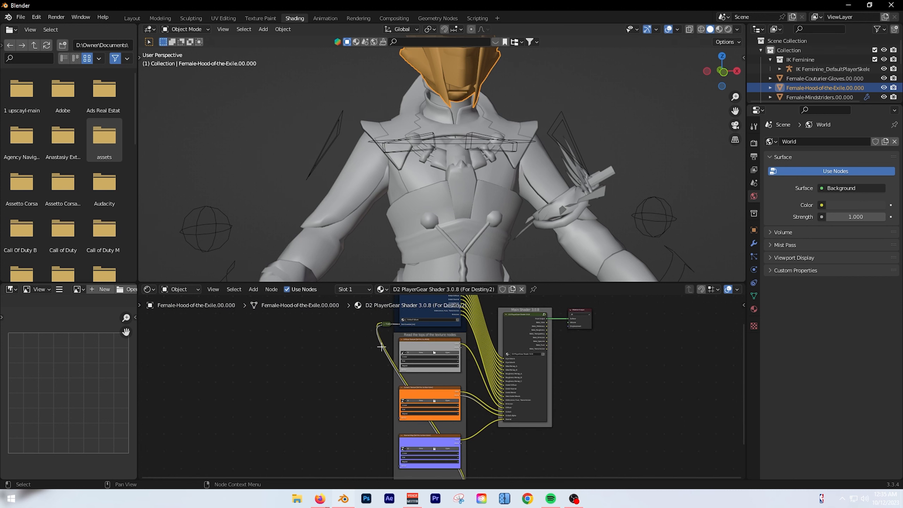
left_click_drag(381, 347, 330, 352)
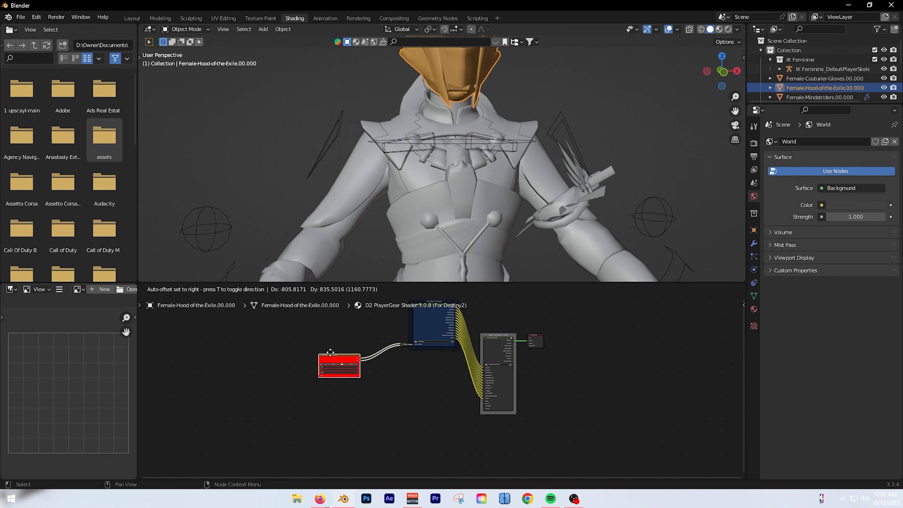
Step: Switch to File Explorer and open Documents > DARE Output > DestinyModel34 > HD_Textures > hood_of_the_exile_f > textures
key("super+e")
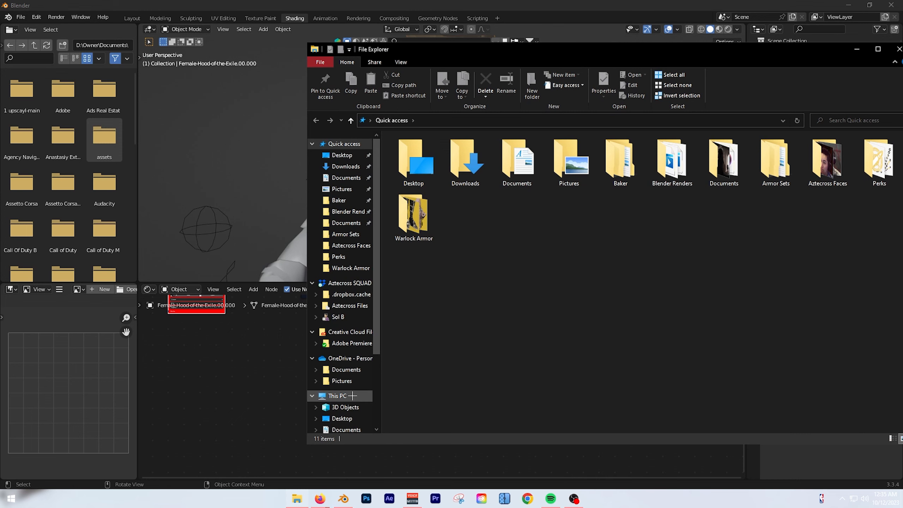
scroll(352, 395, "down", 2)
left_click(346, 377)
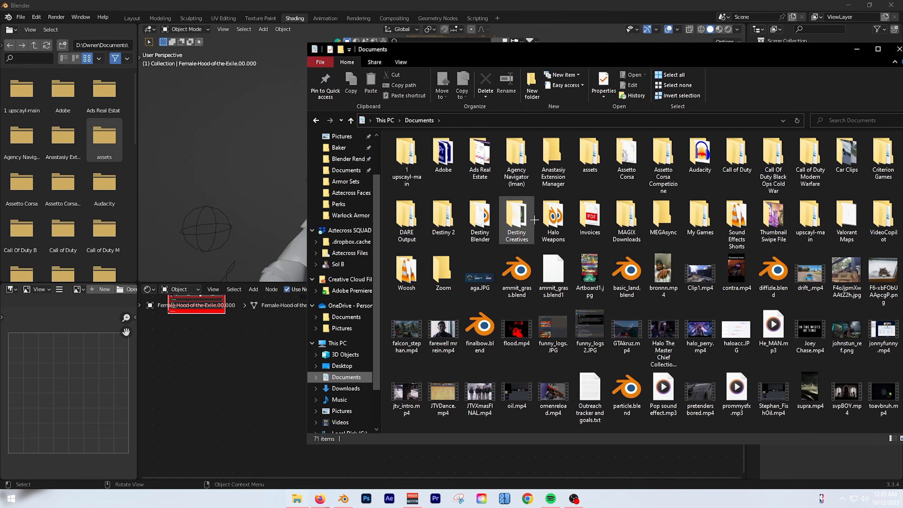
double_click(407, 219)
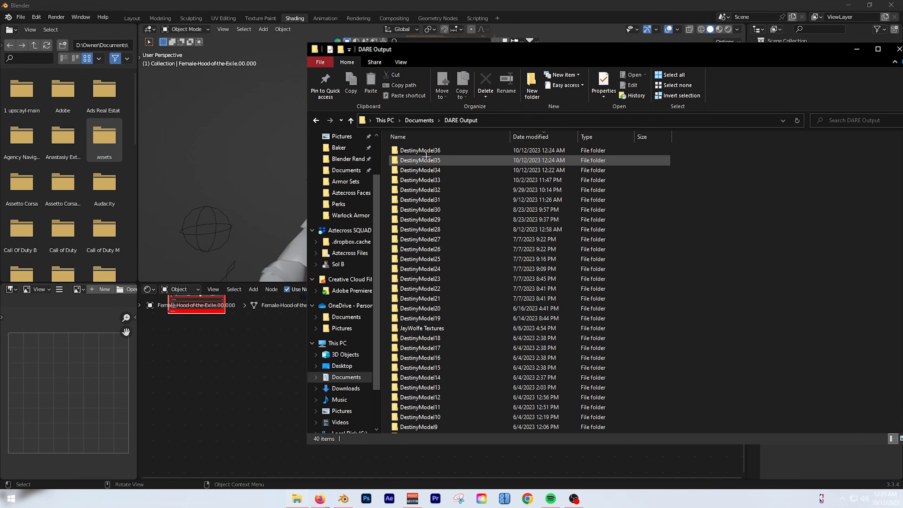
double_click(449, 177)
double_click(438, 174)
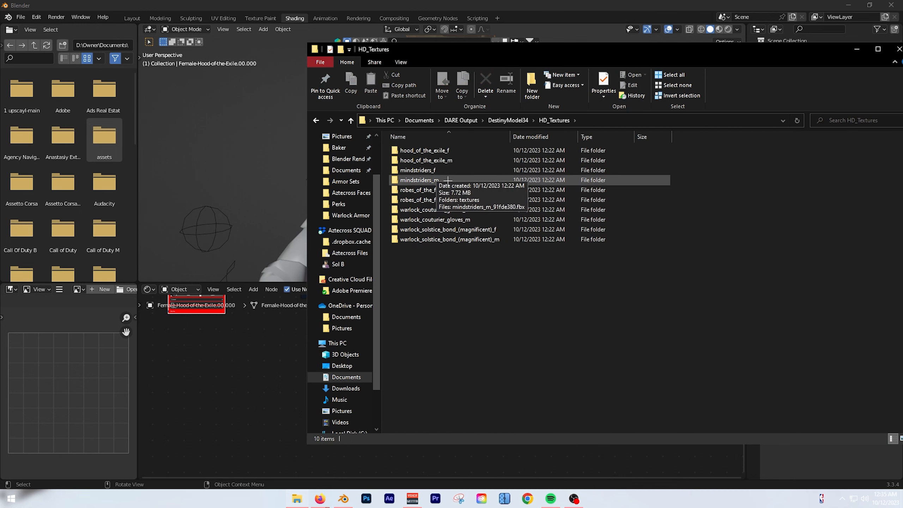
double_click(424, 150)
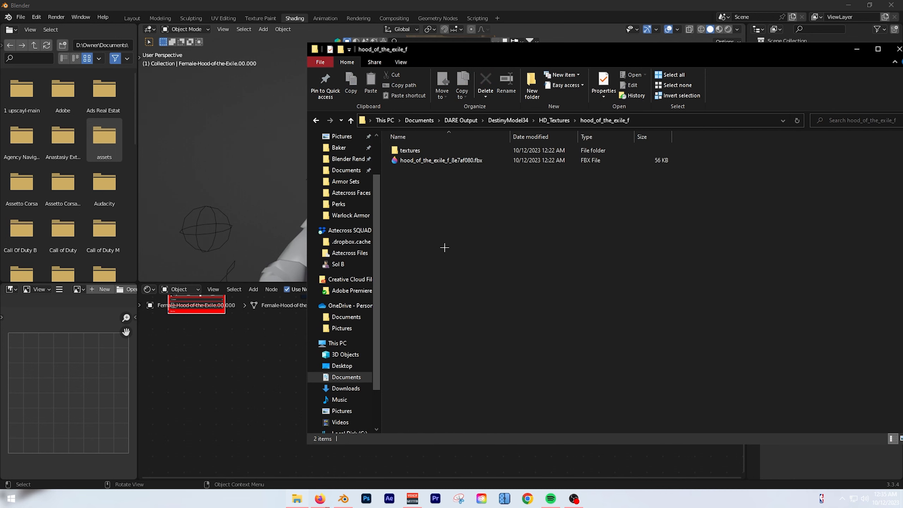
double_click(411, 150)
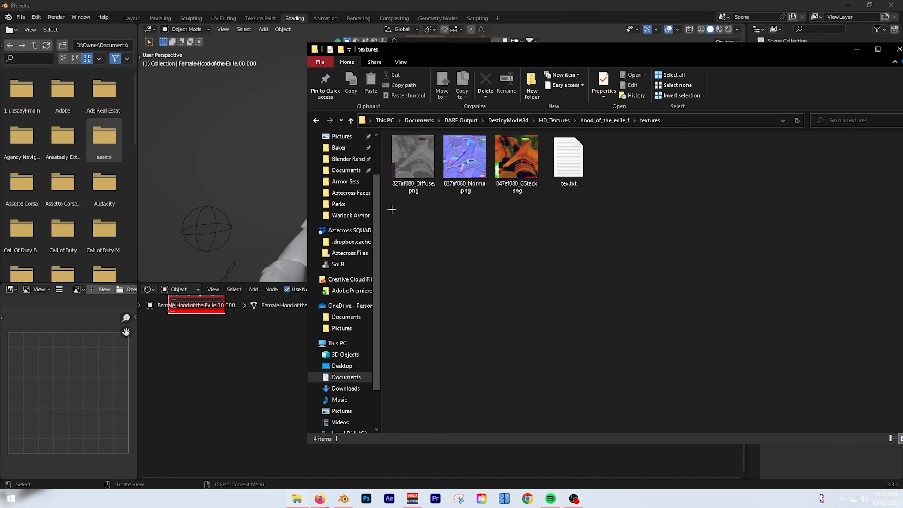
Step: Add 827af080_Diffuse.png, 837af080_Normal.png and 847af080_GStack.png from File Explorer as image nodes in the hood's material
left_click_drag(412, 160, 231, 321)
left_click_drag(246, 324, 328, 319)
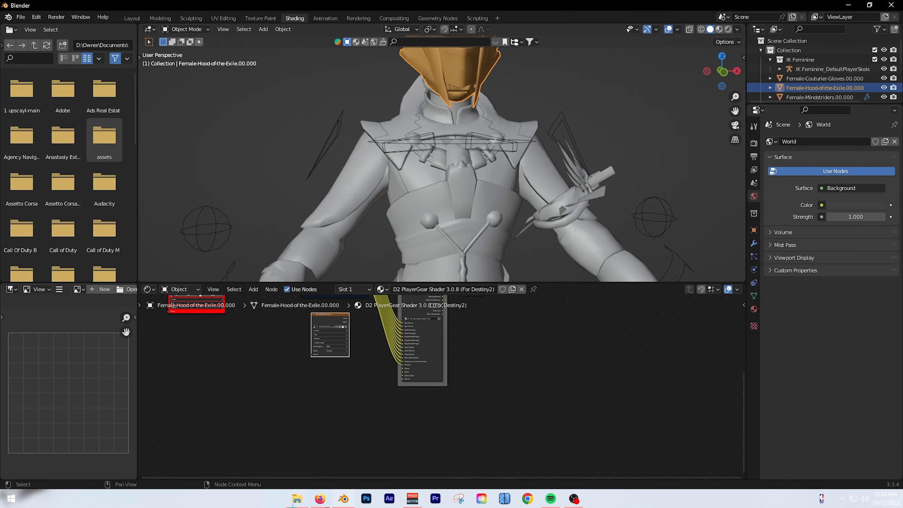
left_click(297, 499)
left_click(495, 226)
left_click_drag(464, 156, 391, 399)
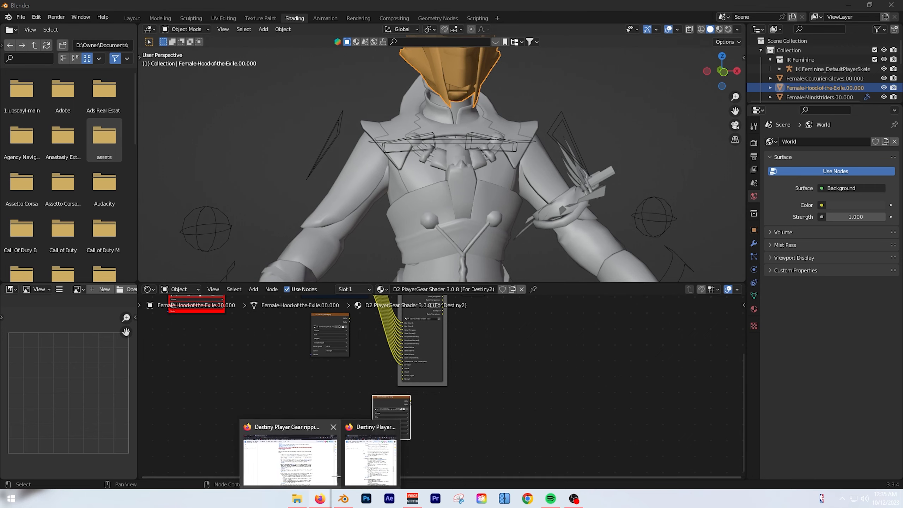
left_click(329, 409)
key("alt+Tab")
left_click_drag(512, 163, 320, 385)
Step: Connect the Diffuse colour, the GStack colour and alpha, and the Normal colour to the matching inputs of the main shader
scroll(346, 379, "up", 2)
middle_click_drag(345, 379, 431, 443)
scroll(442, 372, "up", 2)
left_click_drag(472, 422, 479, 399)
left_click_drag(375, 336, 473, 399)
left_click_drag(373, 334, 460, 397)
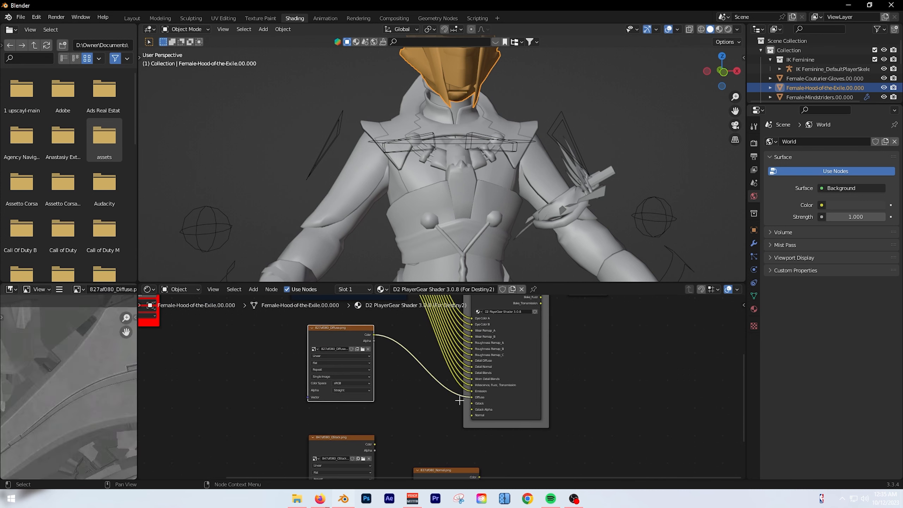
left_click_drag(374, 445, 472, 409)
left_click_drag(451, 470, 470, 416)
scroll(435, 142, "down", 3)
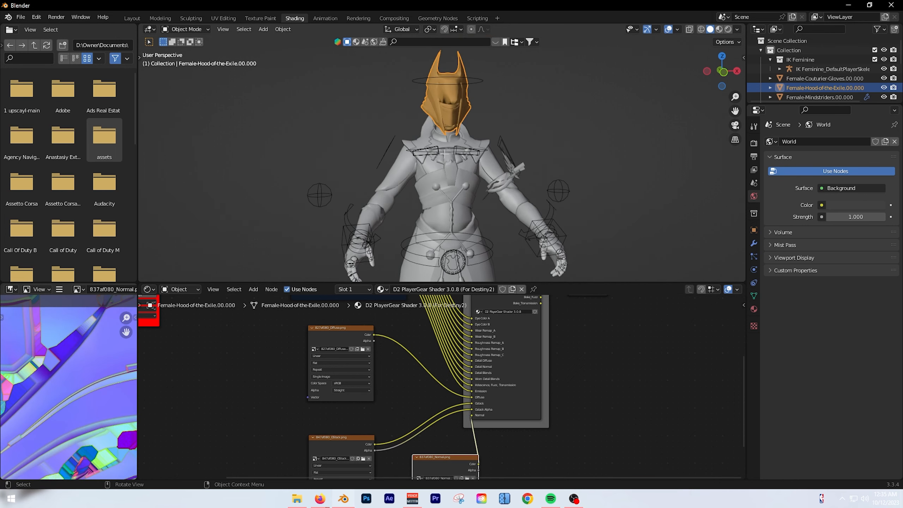
Step: Examine the Dyemap texture, Default Values group, Diffuse texture and main shader connections in the hood's node tree
scroll(393, 408, "down", 1)
middle_click_drag(383, 377, 488, 477)
scroll(437, 427, "up", 5)
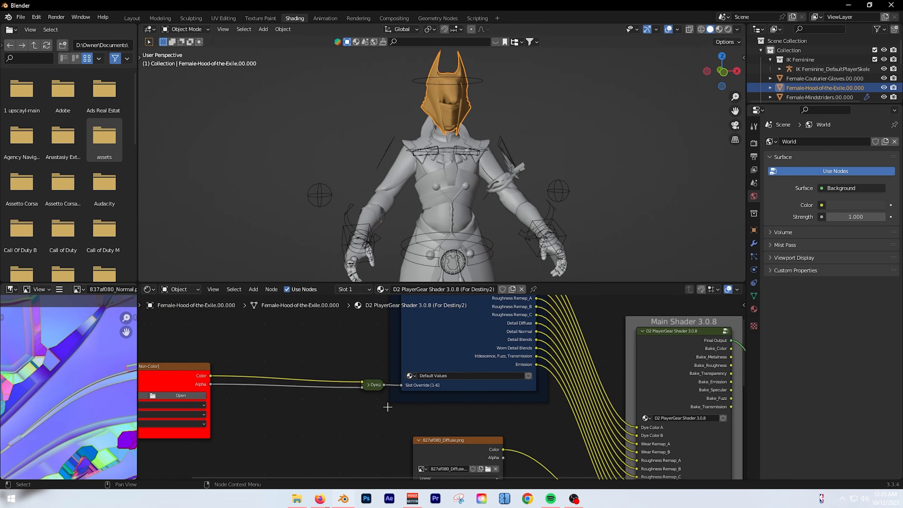
middle_click_drag(366, 391, 476, 373)
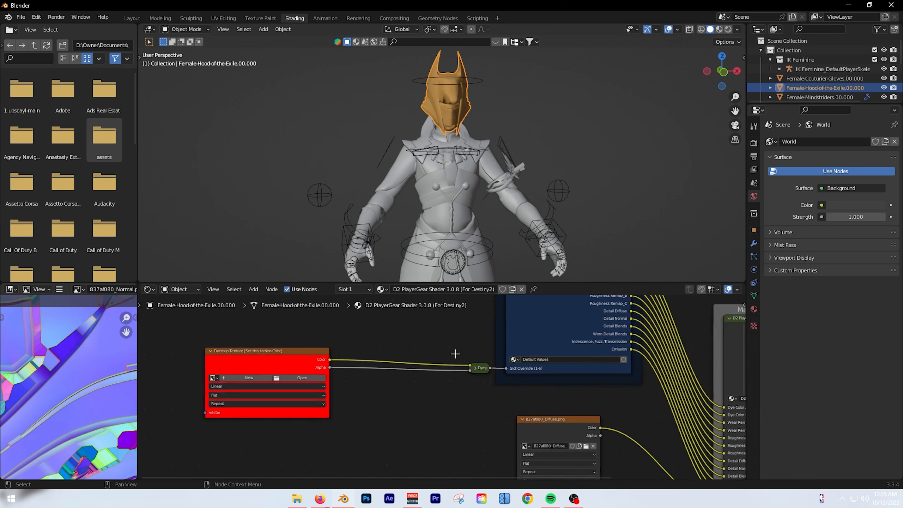
scroll(392, 366, "down", 2)
middle_click_drag(329, 380, 404, 387)
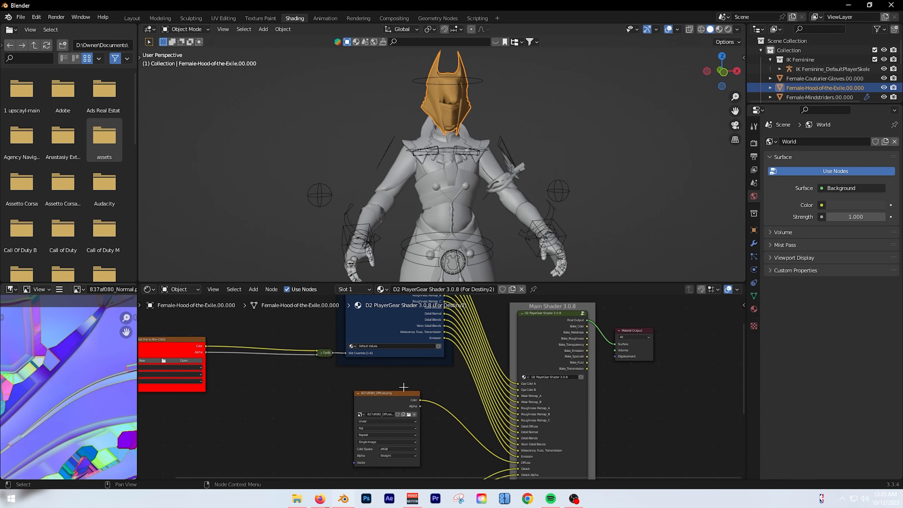
scroll(404, 387, "up", 2)
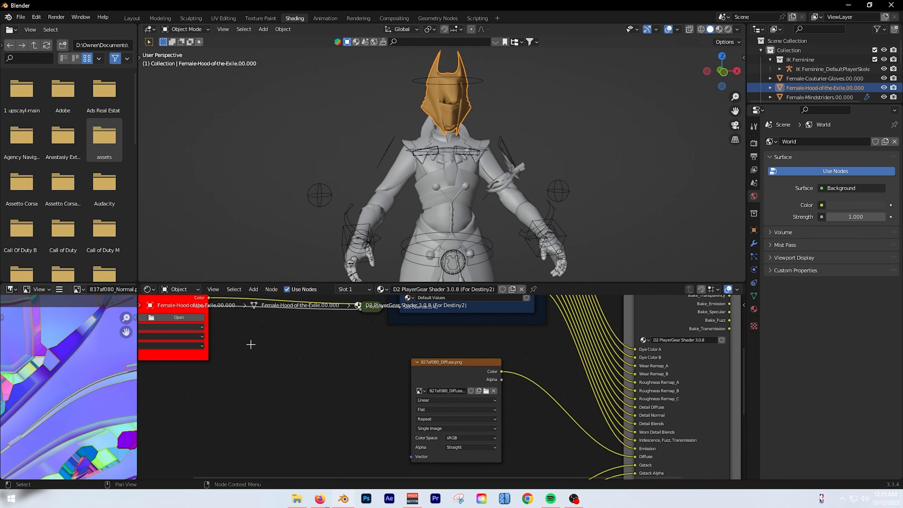
middle_click_drag(250, 344, 326, 387)
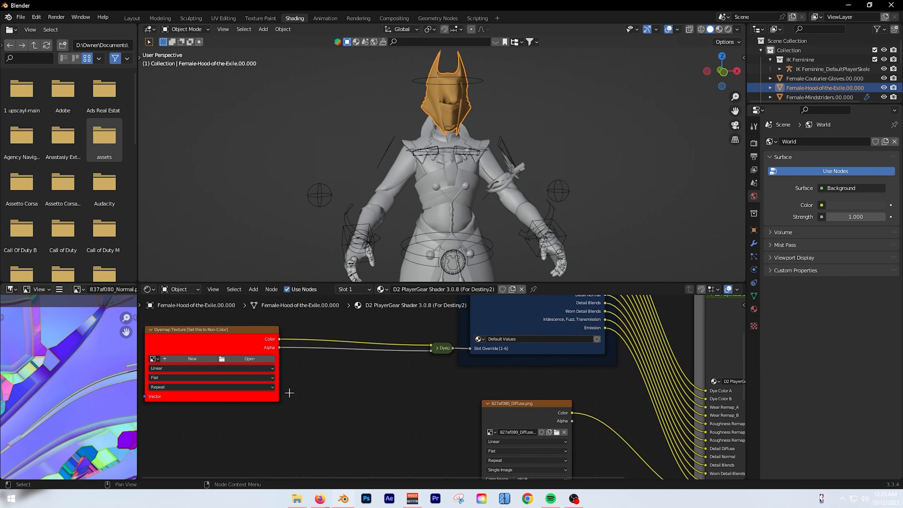
scroll(331, 395, "down", 2)
scroll(331, 395, "up", 2)
middle_click_drag(330, 395, 137, 369)
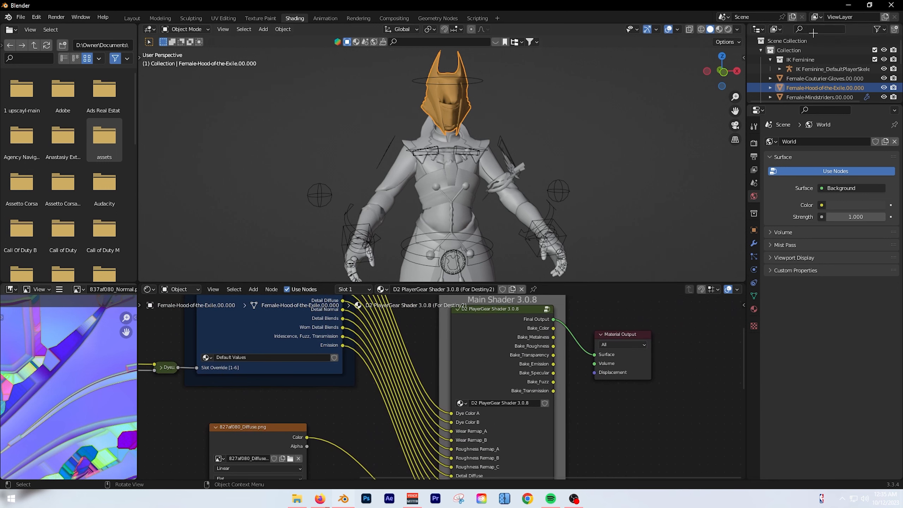
Step: Enlarge the Outliner, select the Female-Mindstriders.00.000 mesh and assign it the existing D2 PlayerGear Shader 3.0.8 (For Destiny2) material
left_click_drag(817, 104, 817, 271)
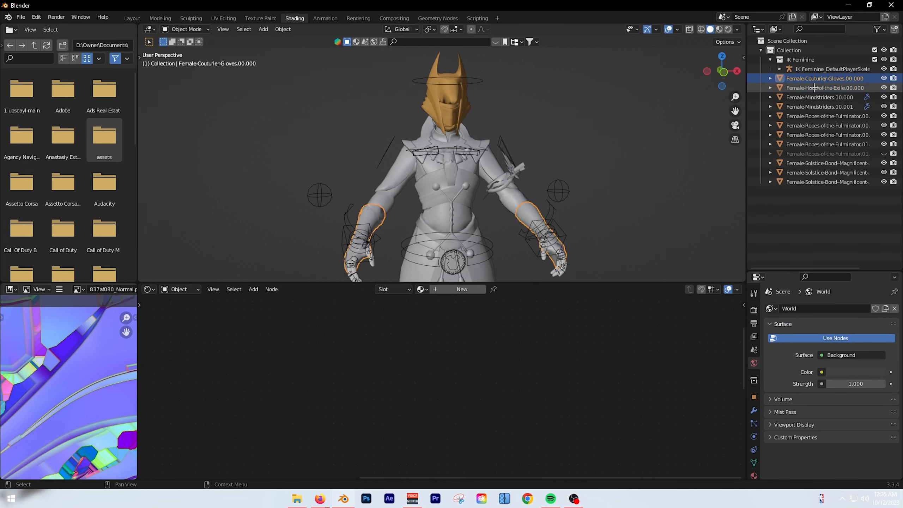
left_click(787, 97)
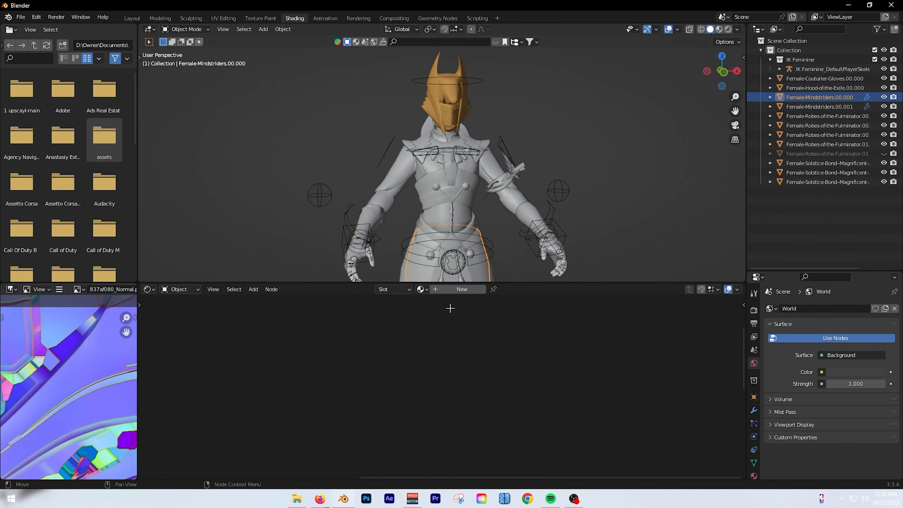
left_click(423, 290)
left_click(438, 304)
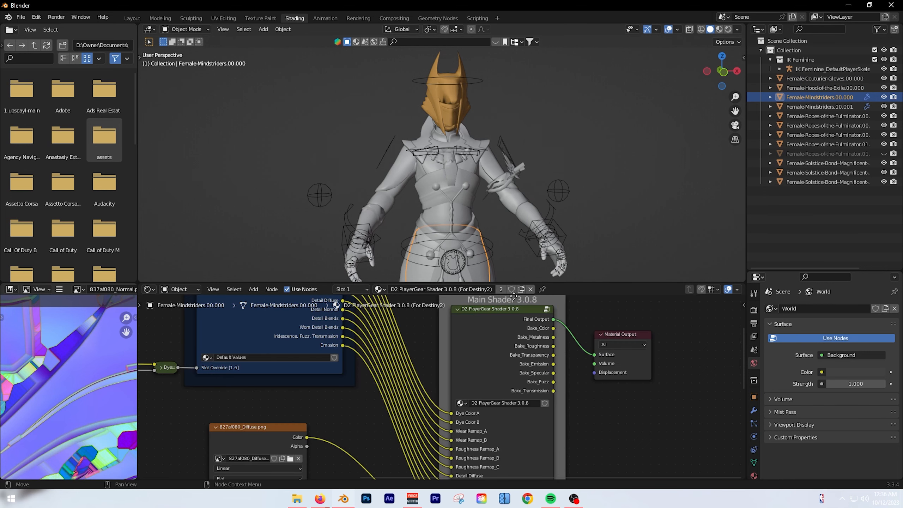
Step: Make the Mindstriders material a single-user copy and rename it Boots
double_click(467, 289)
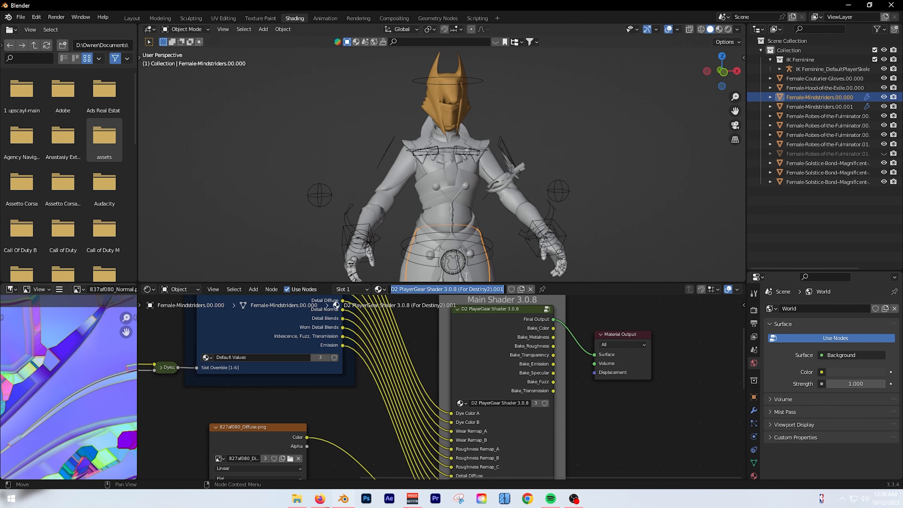
type("Robe")
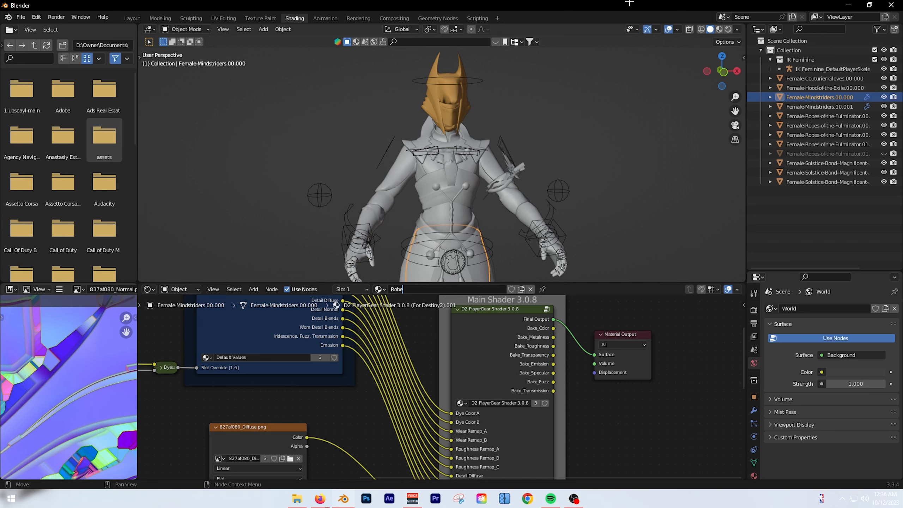
key("Return")
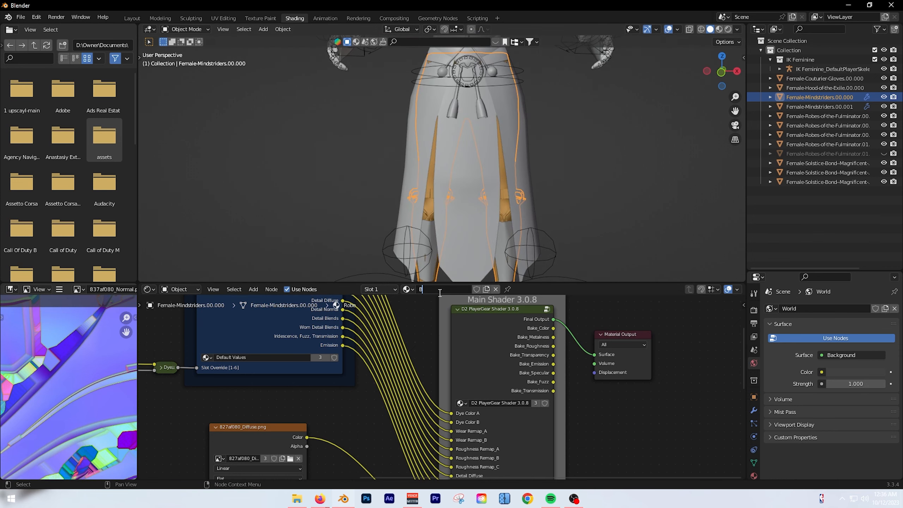
left_click(440, 293)
type("Boots")
key("Return")
Step: Delete the hood's Diffuse, GStack and Normal image nodes from the Boots material
scroll(377, 411, "down", 3)
middle_click_drag(368, 461, 392, 389)
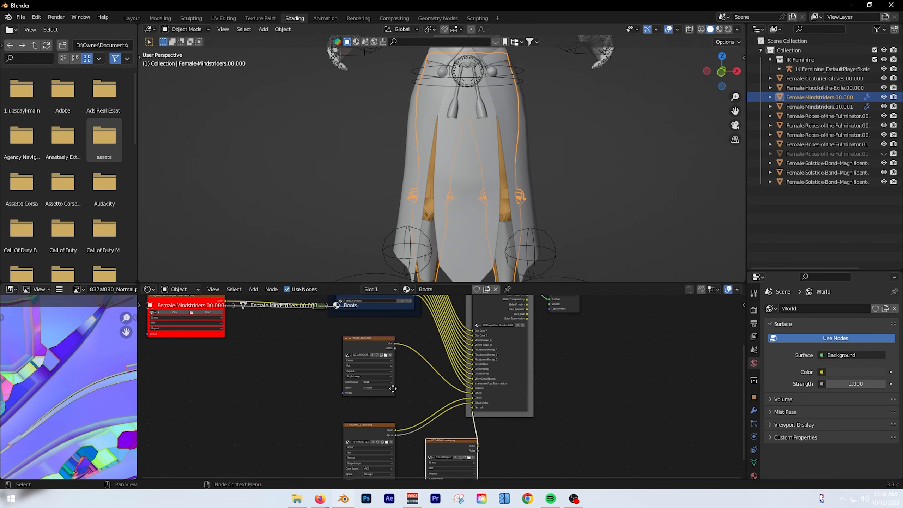
left_click_drag(325, 361, 435, 464)
key("x")
middle_click_drag(409, 395, 407, 430)
Step: Select the hood, the robe and the boots mesh in turn to compare their material nodes, ending on Female-Mindstriders.00.000
scroll(457, 164, "up", 8, "shift")
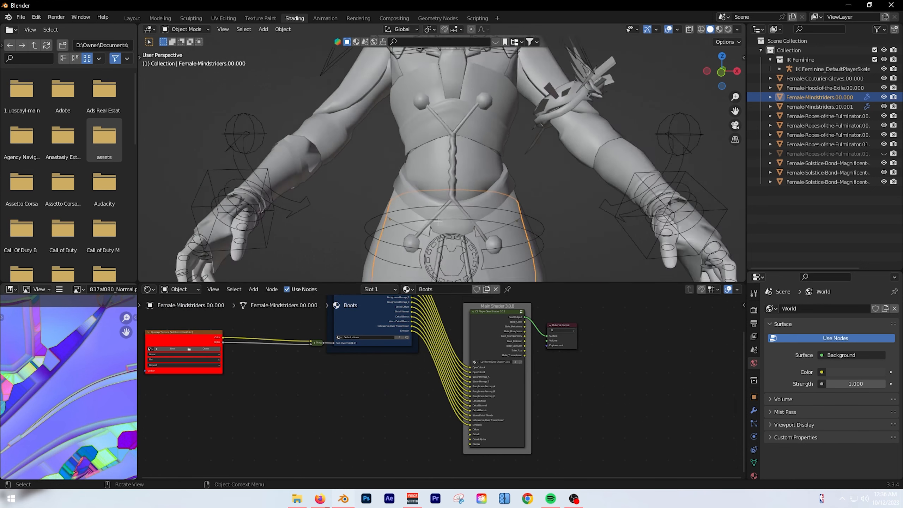
left_click(444, 93)
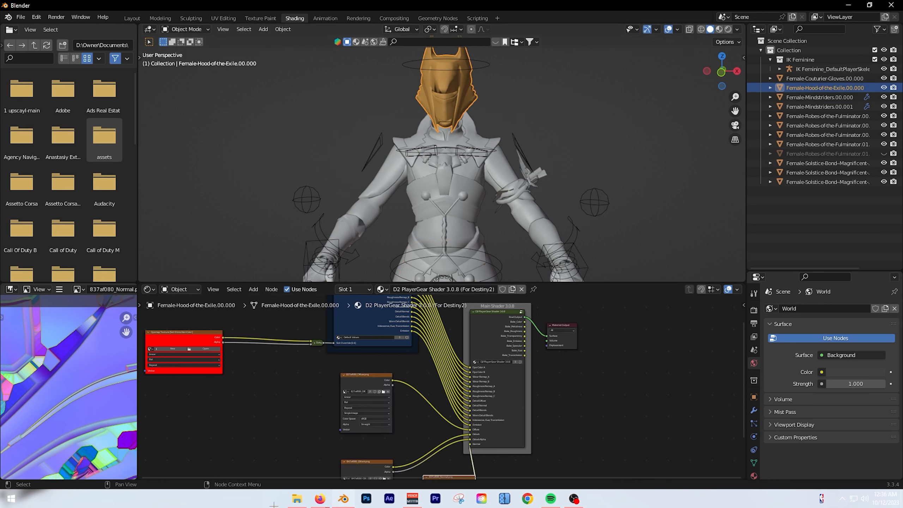
scroll(505, 227, "down", 4)
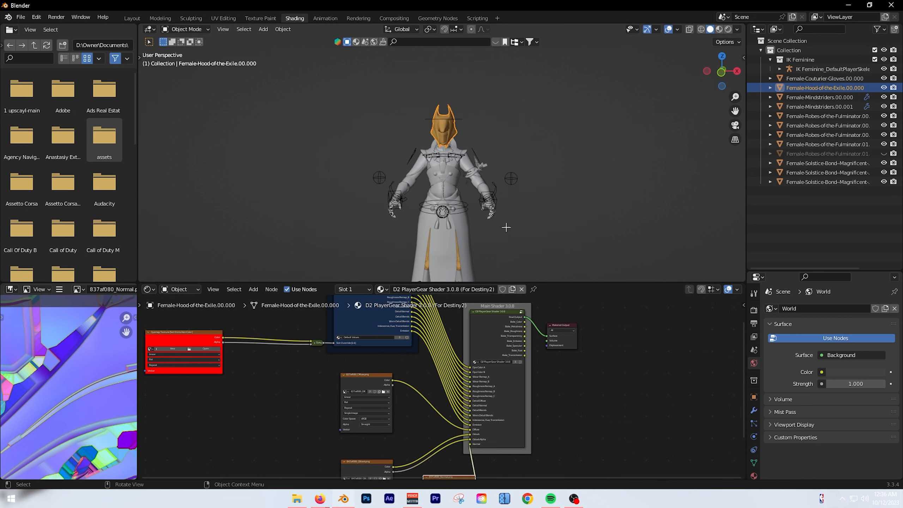
scroll(480, 231, "down", 7, "shift")
scroll(462, 236, "up", 7)
left_click(499, 186)
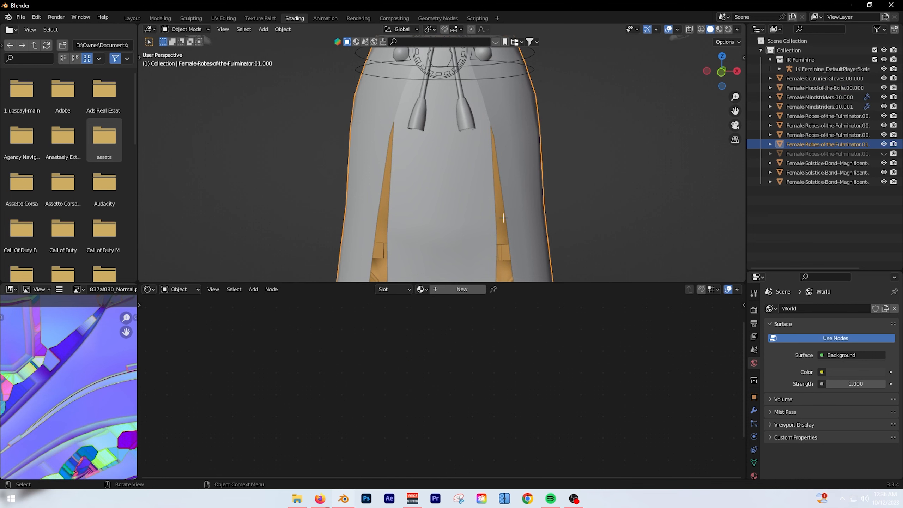
left_click(500, 258)
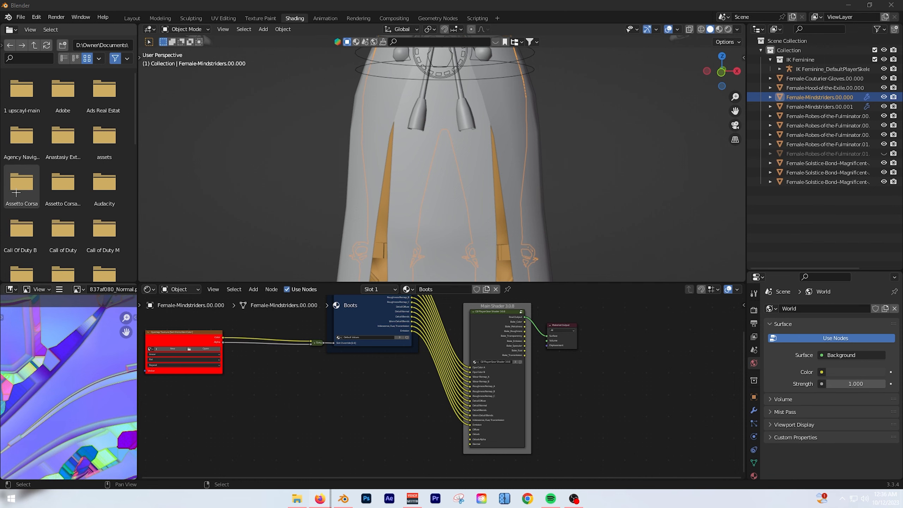
scroll(268, 255, "down", 3)
scroll(461, 415, "up", 2)
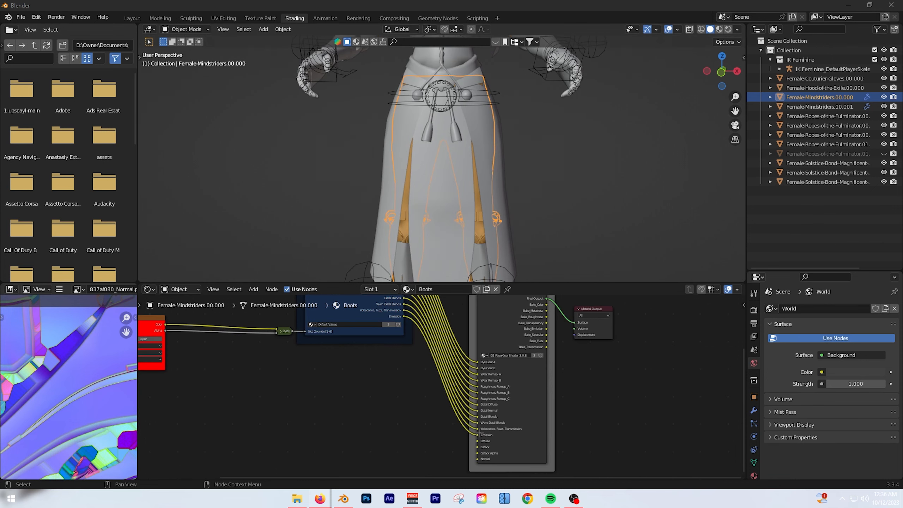
Step: Switch to File Explorer and go back from the hood's textures to the HD_Textures folder
key("alt+Tab")
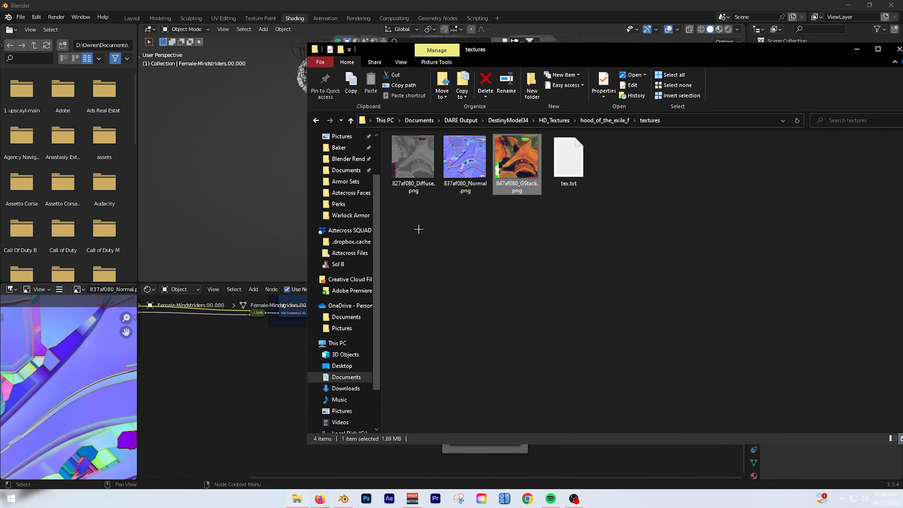
left_click(316, 120)
left_click(315, 121)
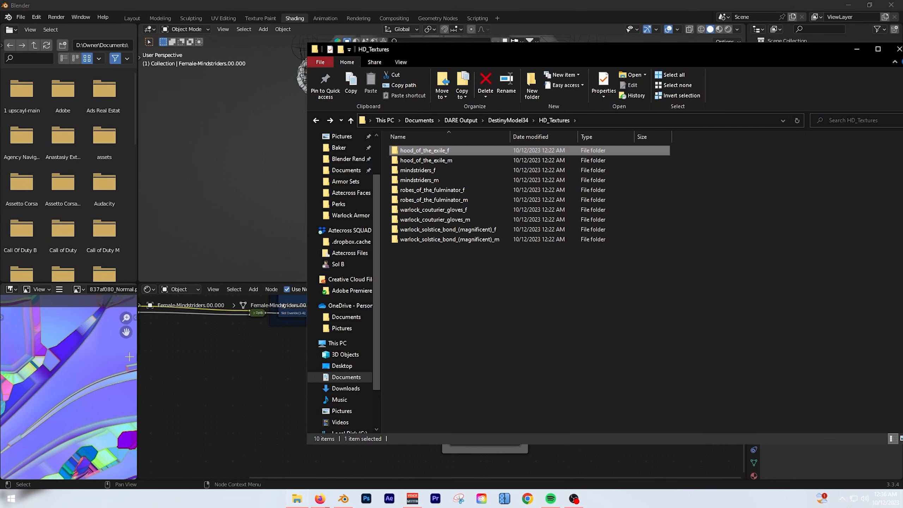
Step: Return to the Boots node tree in Blender and widen the file browser and image editor areas
left_click(193, 372)
middle_click_drag(293, 379, 331, 366)
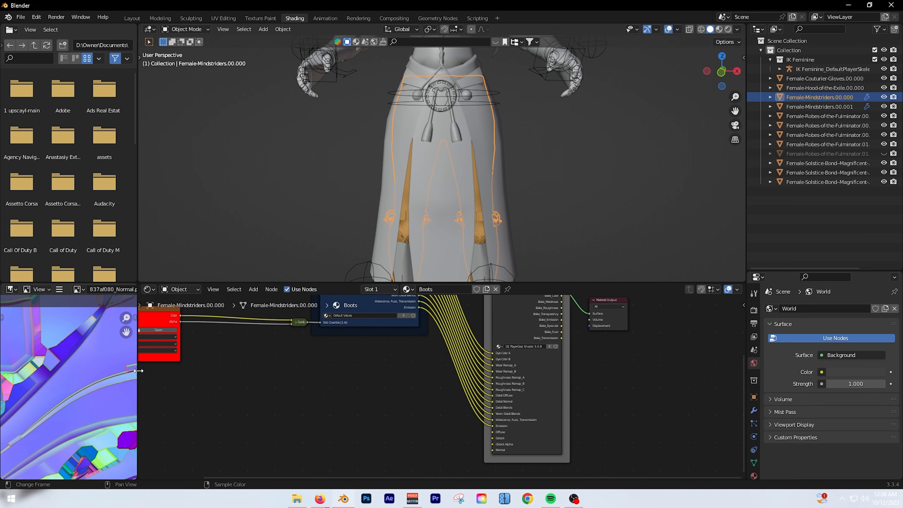
left_click_drag(138, 370, 179, 371)
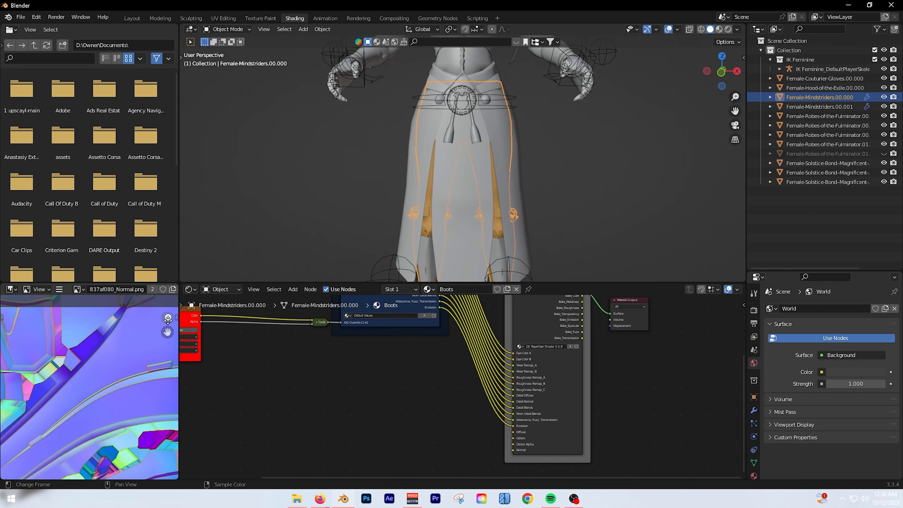
Step: Switch the image editor area to a text editor and open Calus-s-Selected-armor.py from DARE Output\DestinyModel36\Shaders\Blender
scroll(77, 431, "down", 2)
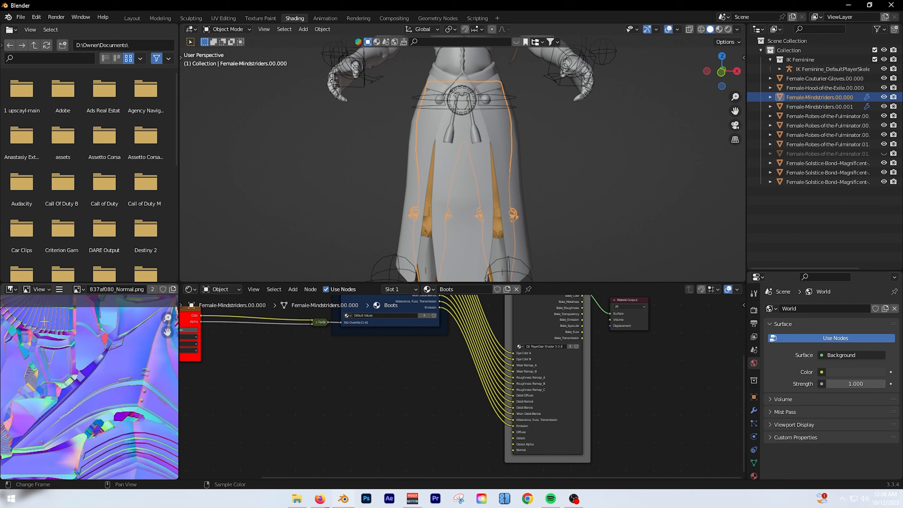
left_click(13, 290)
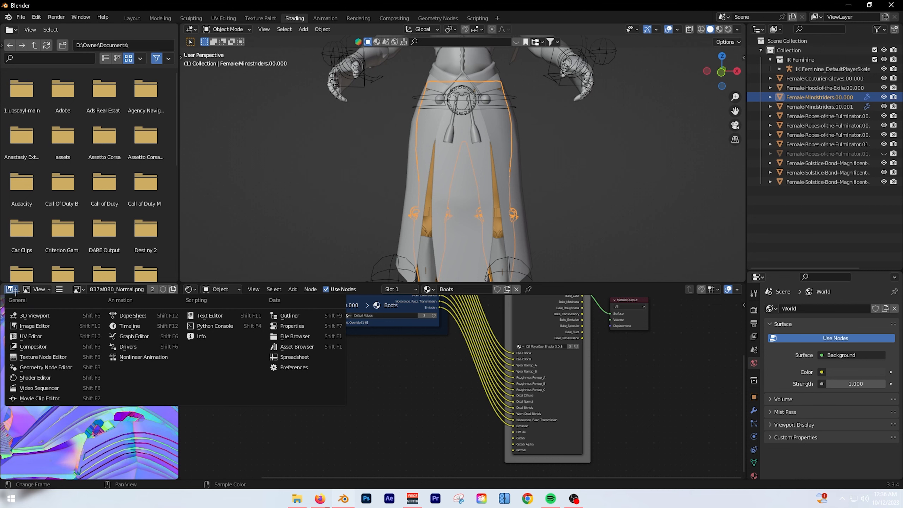
left_click(207, 315)
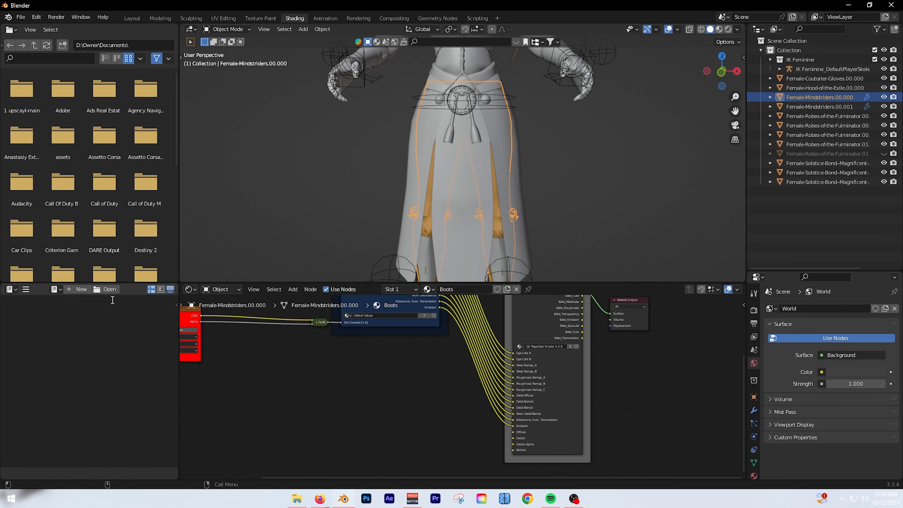
left_click(106, 289)
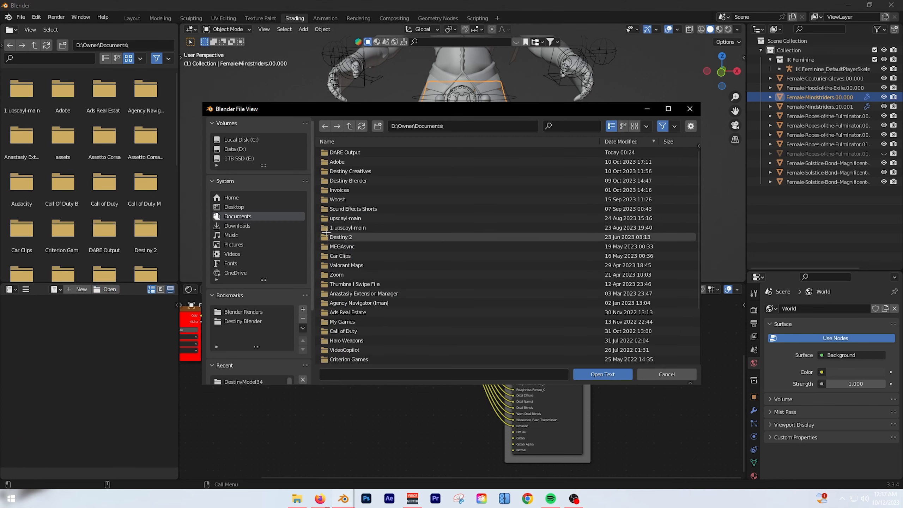
double_click(345, 153)
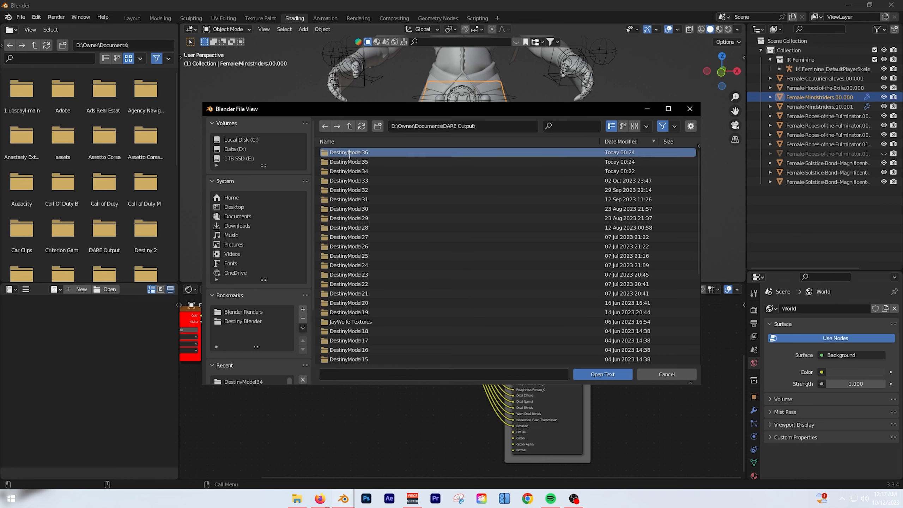
double_click(349, 153)
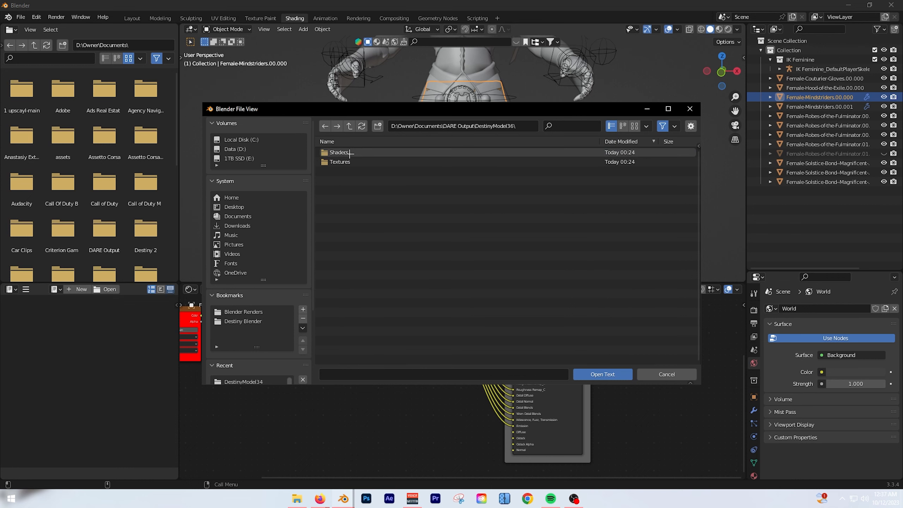
double_click(350, 153)
double_click(352, 152)
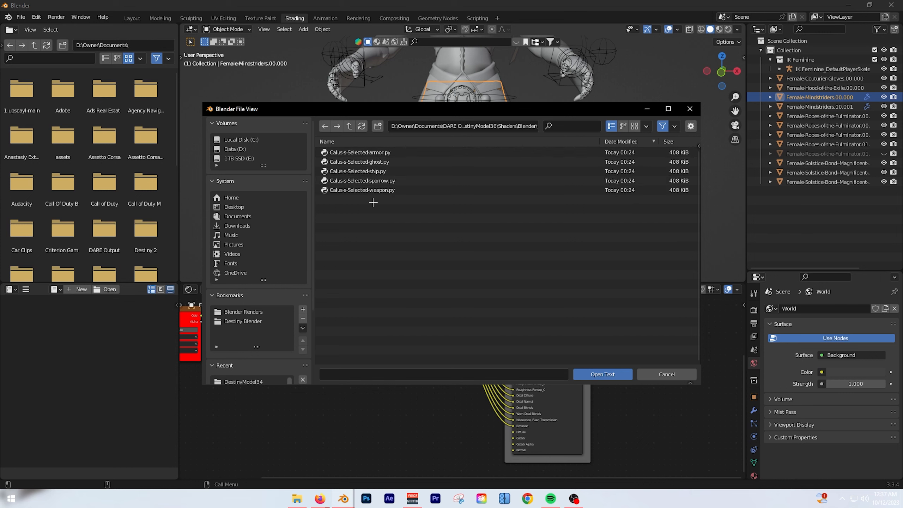
left_click(390, 152)
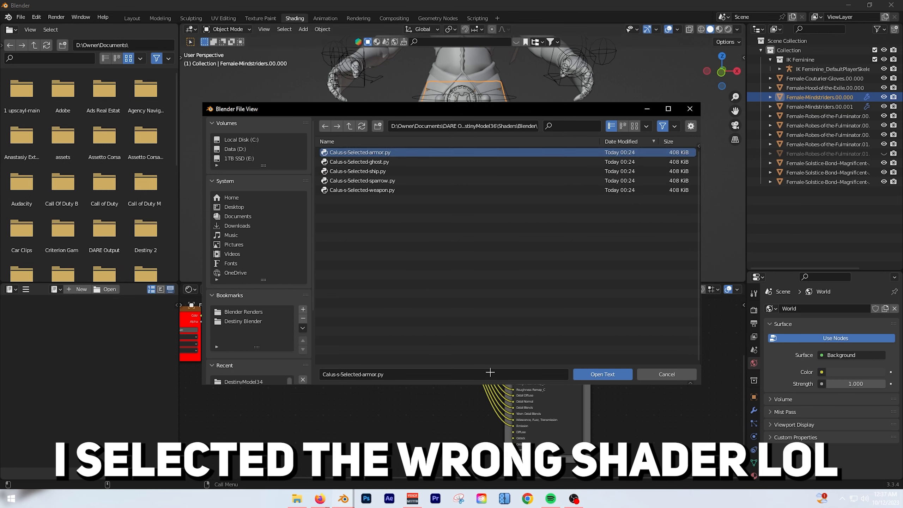
left_click(602, 373)
Step: Widen the text editor, run the Calus-s-Selected-armor.py script, and show the D2 Shader tools in the node editor's sidebar
left_click_drag(178, 320, 197, 320)
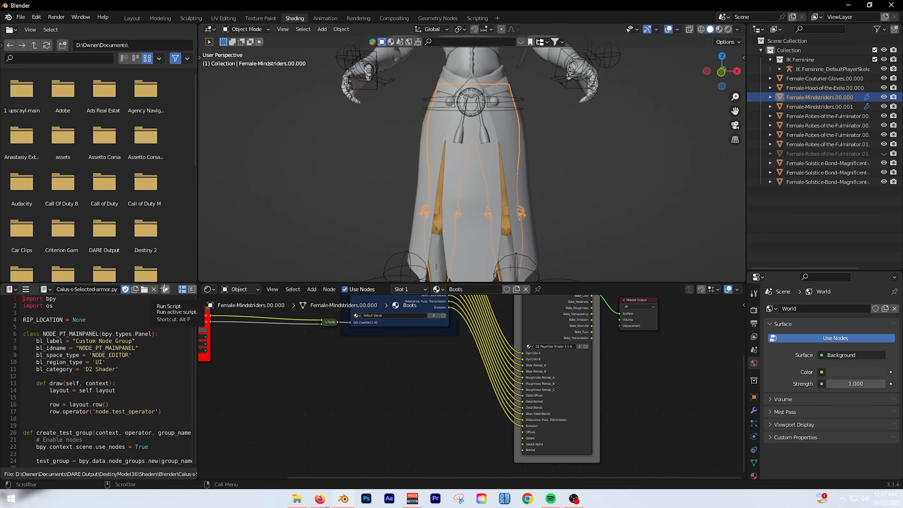
left_click(166, 291)
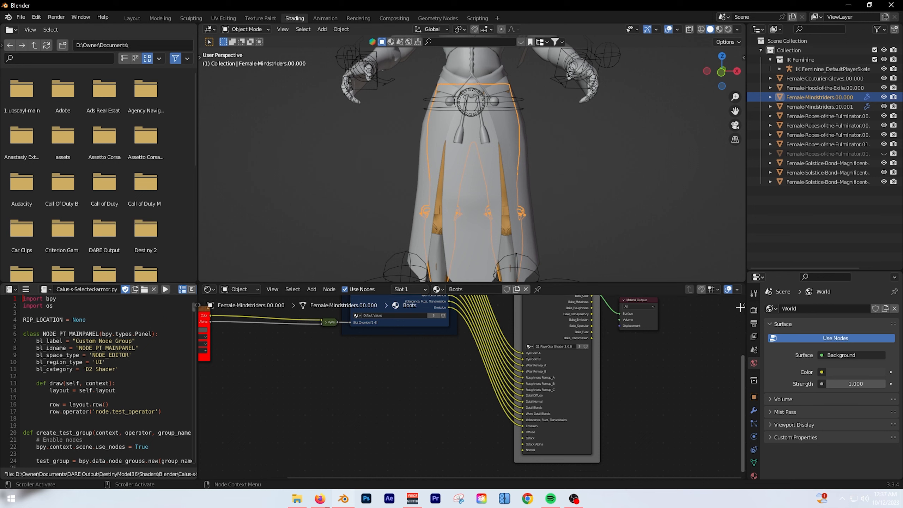
scroll(630, 384, "down", 3)
middle_click_drag(548, 382, 484, 369)
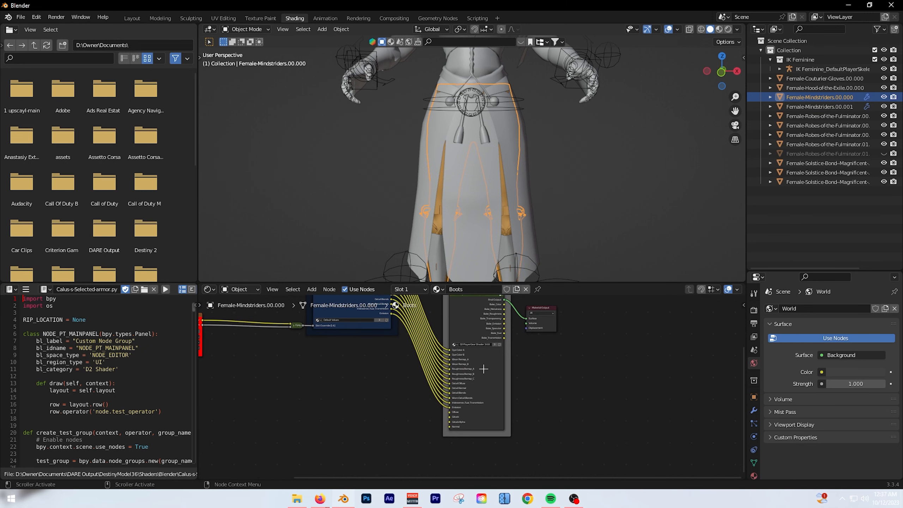
left_click(743, 305)
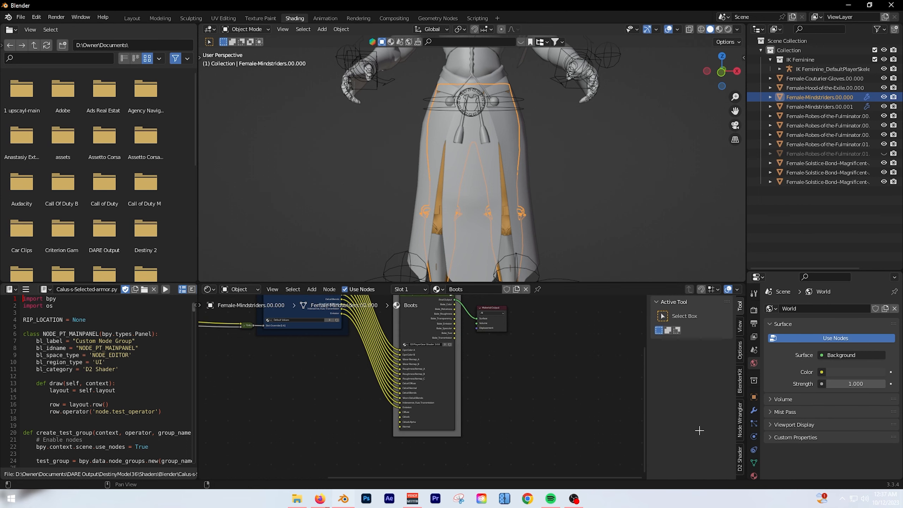
left_click(740, 462)
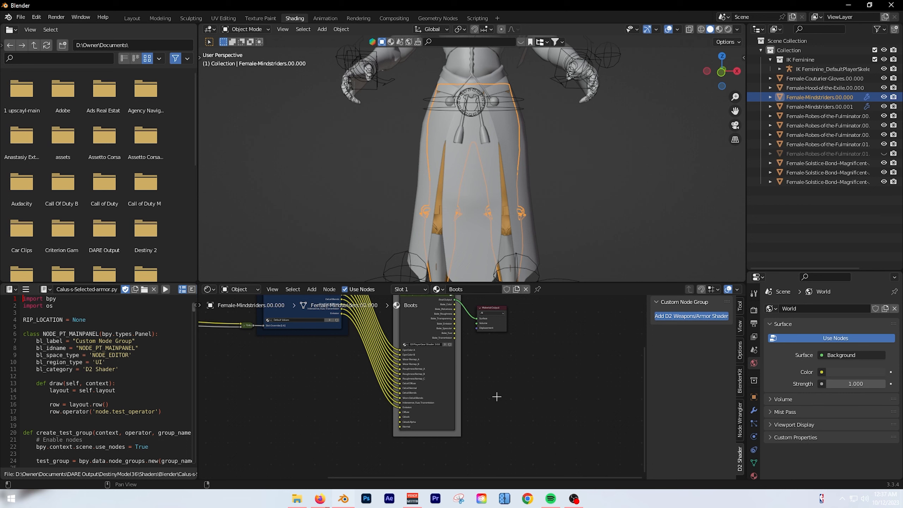
Step: Add the D2 Weapons/Armor Shader node to the Boots material to load its group, and remove the extra node
scroll(497, 396, "up", 10)
middle_click_drag(523, 387, 496, 351)
left_click(588, 373)
middle_click_drag(560, 376, 558, 338)
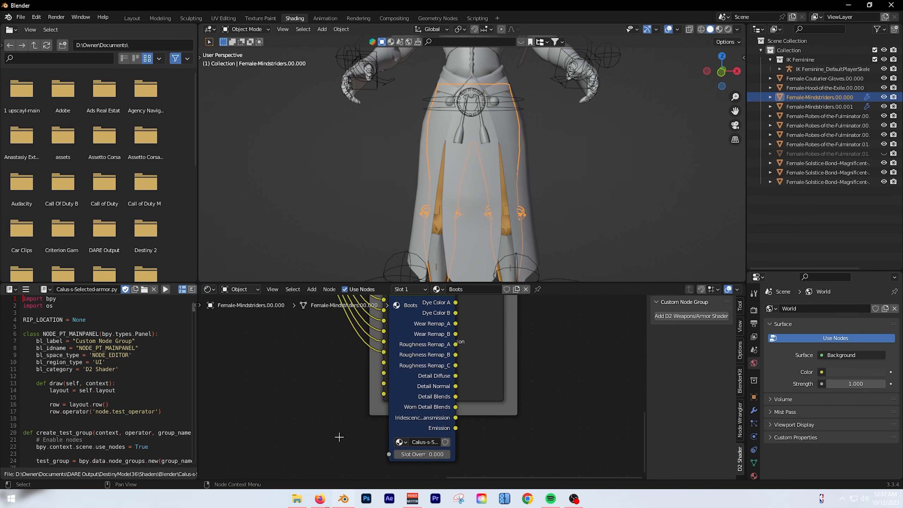
scroll(427, 389, "down", 3)
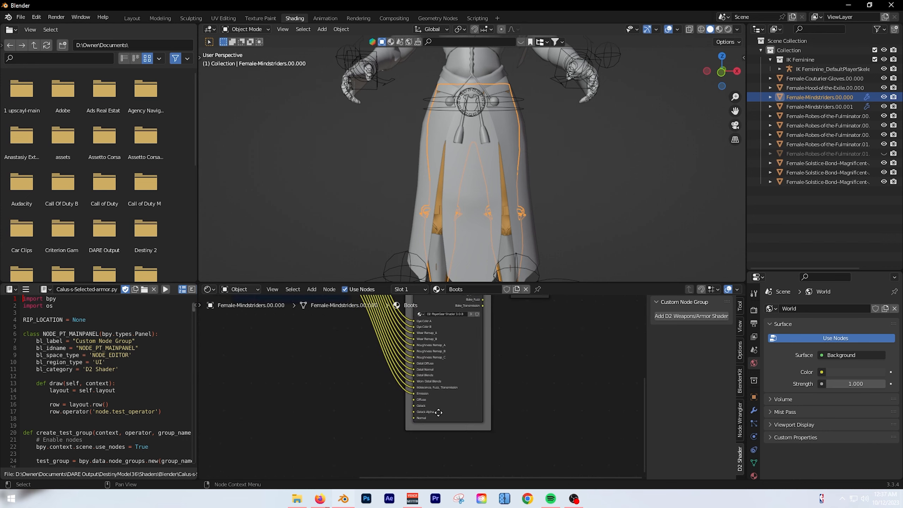
Step: Replace the Default Values group in the Boots material's Shader Preset node with Calus-s-Selected_armor
scroll(425, 389, "up", 5)
middle_click_drag(383, 406, 387, 385)
middle_click_drag(318, 436, 308, 397)
left_click(309, 396)
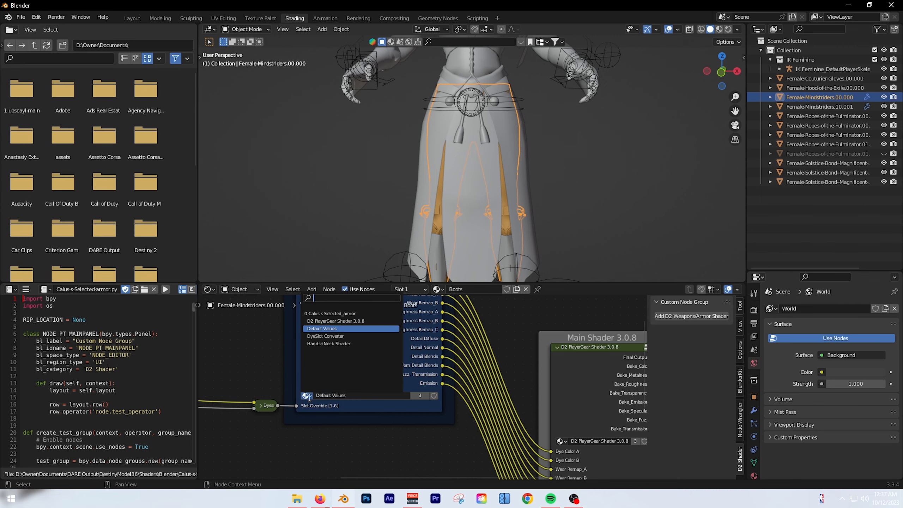
left_click(334, 313)
scroll(456, 415, "down", 2)
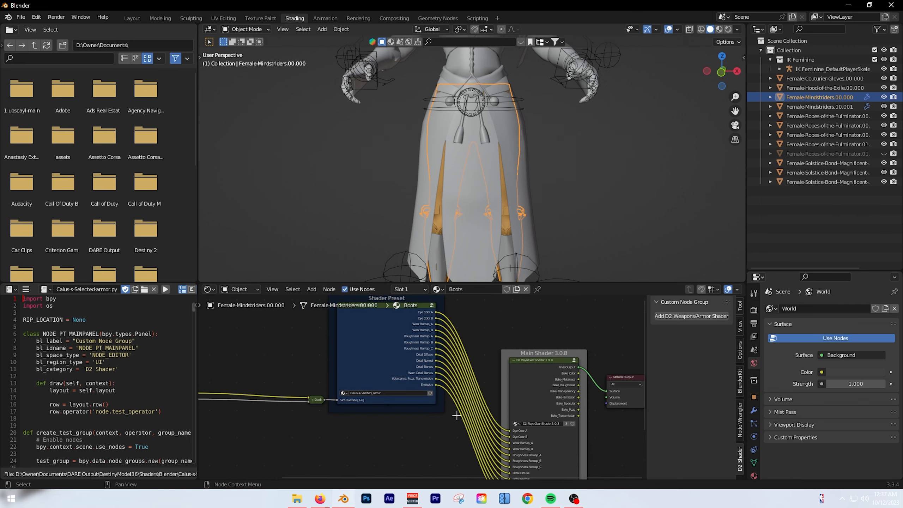
Step: Switch to File Explorer and open the textures folder inside HD_Textures\mindstriders_f
scroll(457, 415, "down", 6)
middle_click_drag(352, 476, 309, 414)
key("alt+Tab")
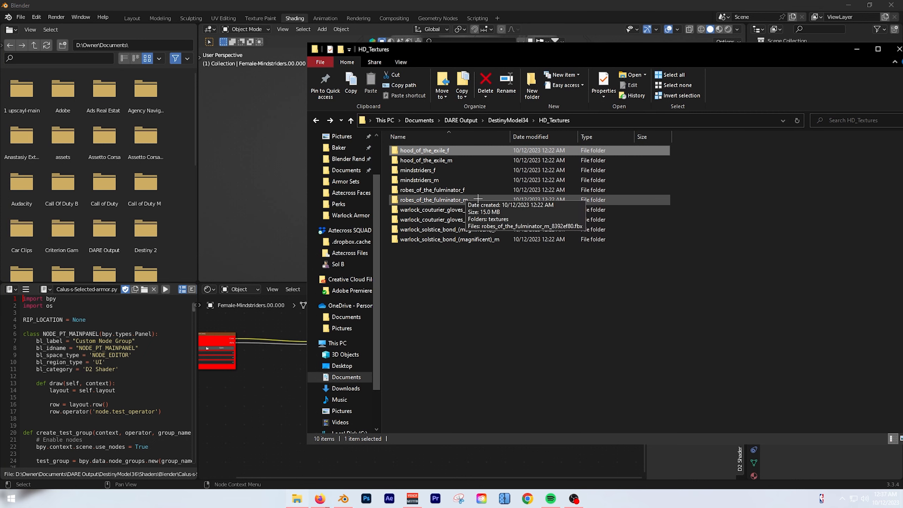
double_click(438, 173)
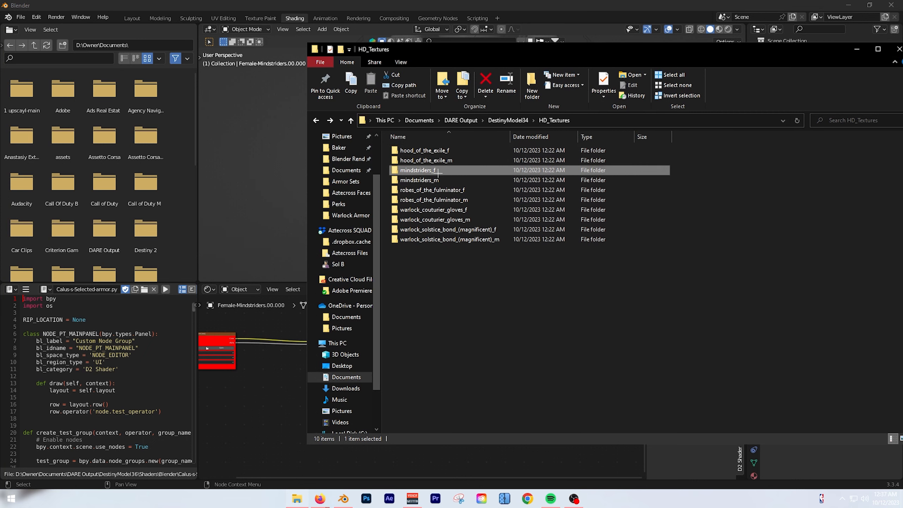
double_click(414, 150)
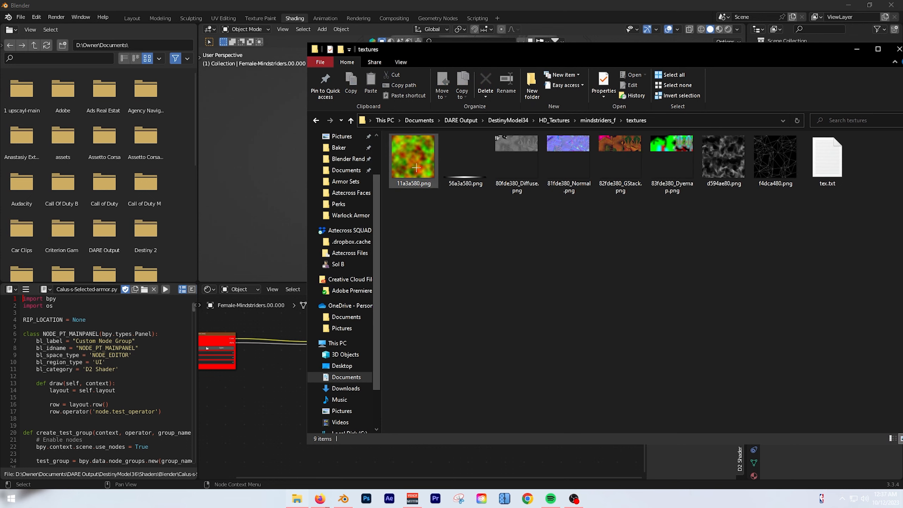
Step: Bring the mindstriders_f Diffuse, Normal, GStack and Dyemap images into the Boots node tree as image texture nodes
left_click_drag(525, 185, 339, 368)
left_click(297, 498)
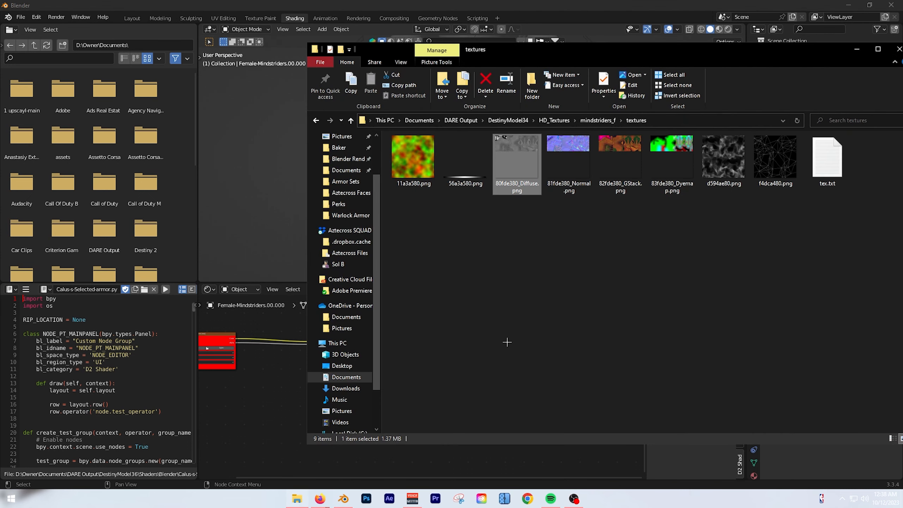
left_click_drag(568, 183, 423, 455)
middle_click_drag(423, 454, 423, 397)
left_click(297, 498)
left_click_drag(620, 177, 353, 398)
left_click(297, 499)
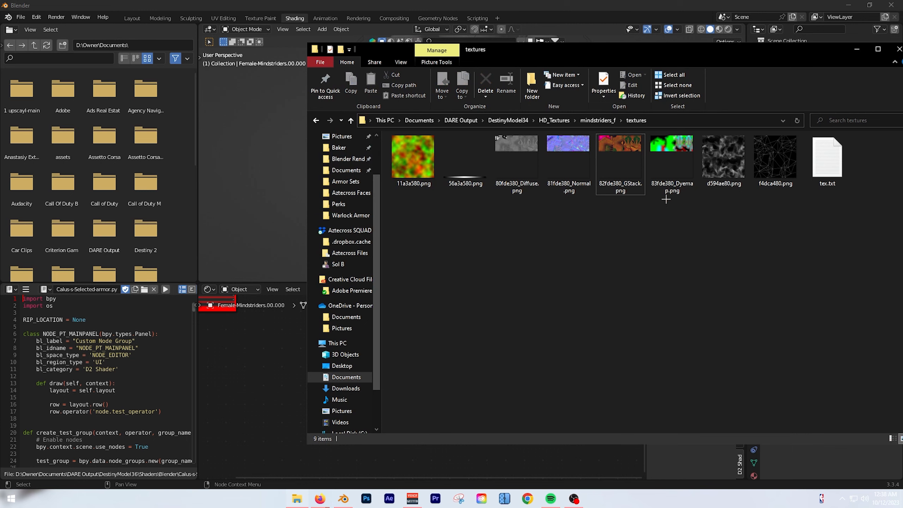
left_click_drag(665, 193, 252, 372)
Step: Connect the 83fde380_Dyemap.png node's Color and Alpha to the DyeSlot Converter and expand the converter node
left_click(267, 344)
middle_click_drag(291, 377, 366, 419)
left_click_drag(366, 418, 358, 341)
scroll(341, 338, "up", 6)
middle_click_drag(341, 339, 419, 390)
scroll(398, 380, "up", 2)
left_click_drag(423, 389, 467, 358)
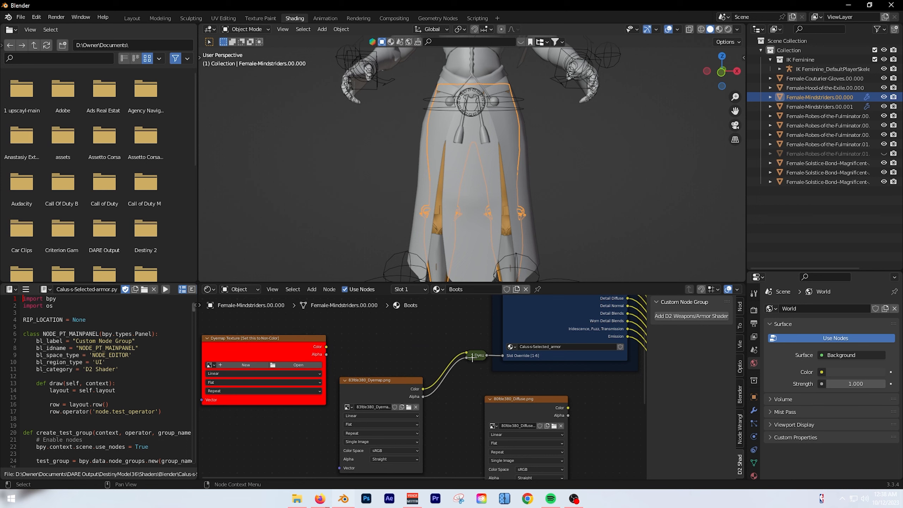
left_click(471, 356)
Step: Delete the empty red Dyemap Texture node and move the Dyemap image and DyeSlot Converter nodes into its place
left_click(292, 346)
key("x")
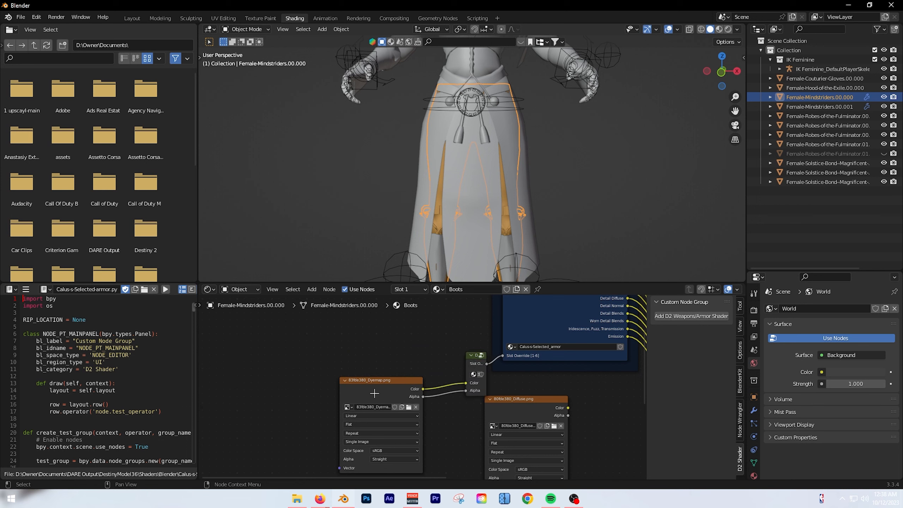
left_click_drag(375, 393, 272, 358)
left_click_drag(470, 366, 387, 343)
Step: Connect the Normal, GStack Color and Alpha, and Diffuse images to the matching inputs of the Main Shader node
scroll(512, 426, "down", 4)
middle_click_drag(512, 426, 409, 391)
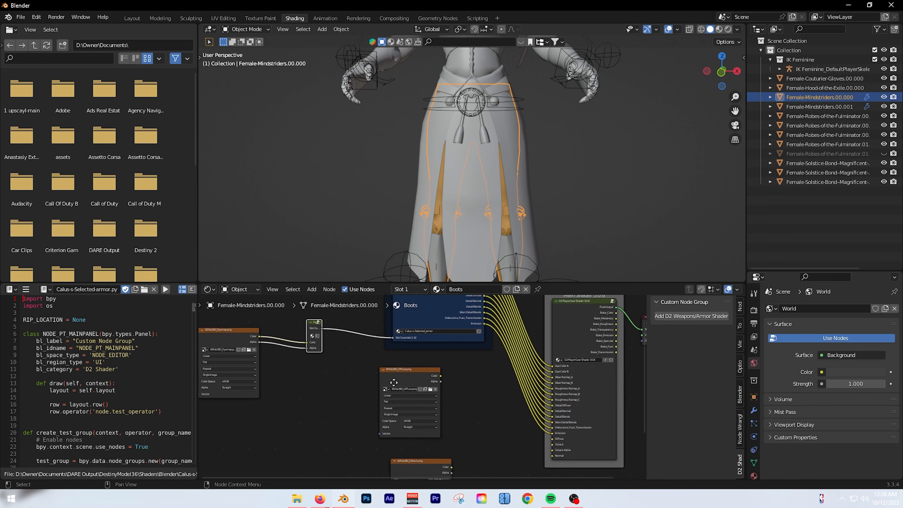
scroll(409, 395, "down", 4)
middle_click_drag(506, 433, 421, 389)
scroll(425, 389, "up", 4)
left_click_drag(418, 436, 426, 405)
left_click(411, 422)
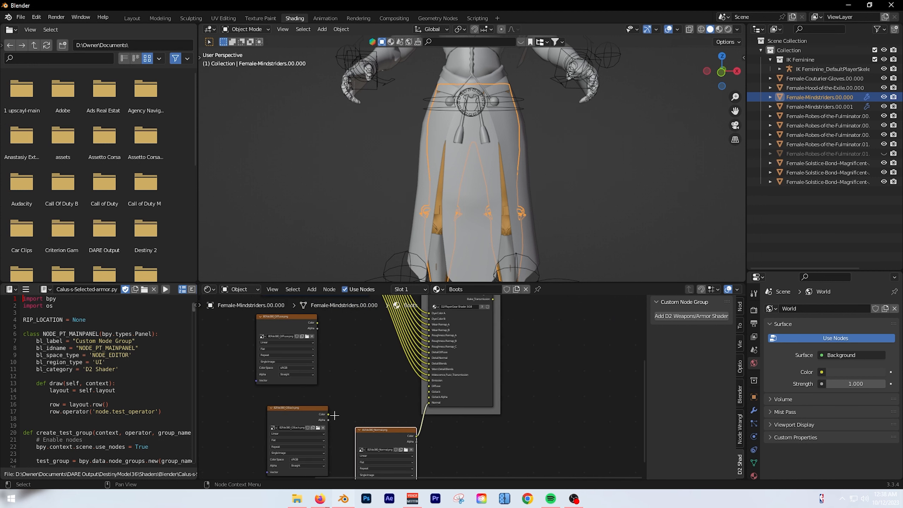
left_click_drag(334, 415, 428, 395)
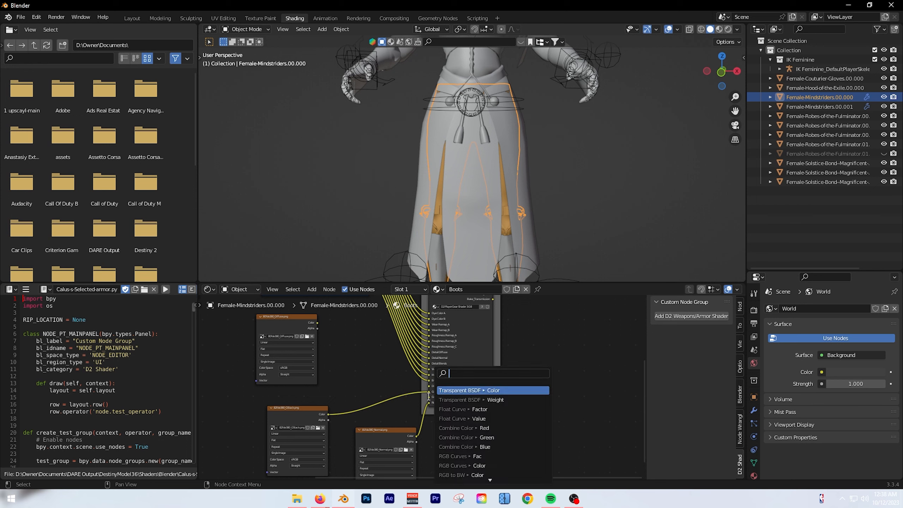
left_click_drag(328, 420, 428, 396)
scroll(369, 393, "up", 1)
middle_click_drag(368, 392, 366, 406)
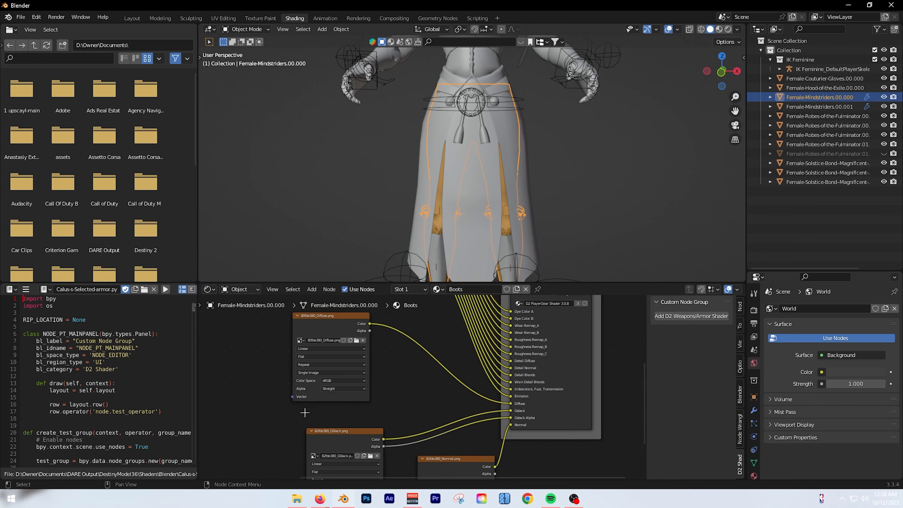
Step: Set the color space of the 81fde380_Normal.png and 82fde380_GStack.png nodes to Non-Color
scroll(425, 430, "down", 1)
scroll(383, 390, "up", 3)
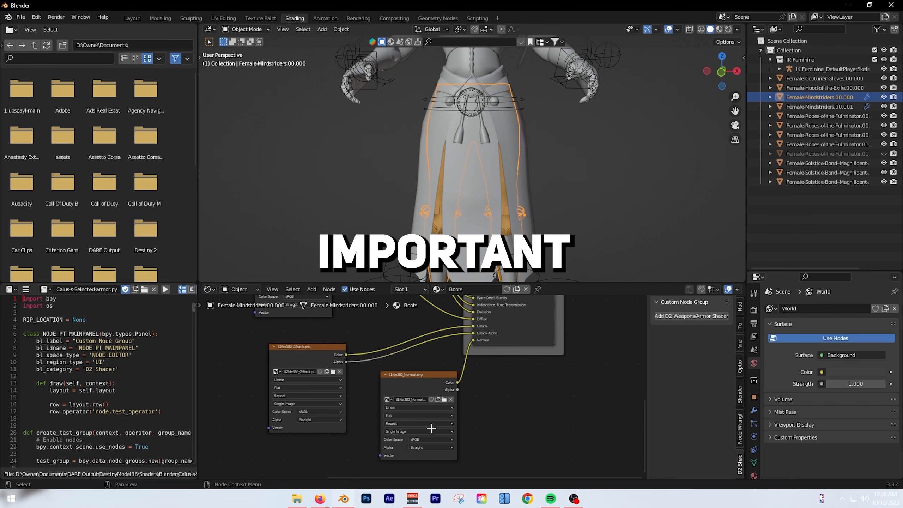
left_click(299, 342)
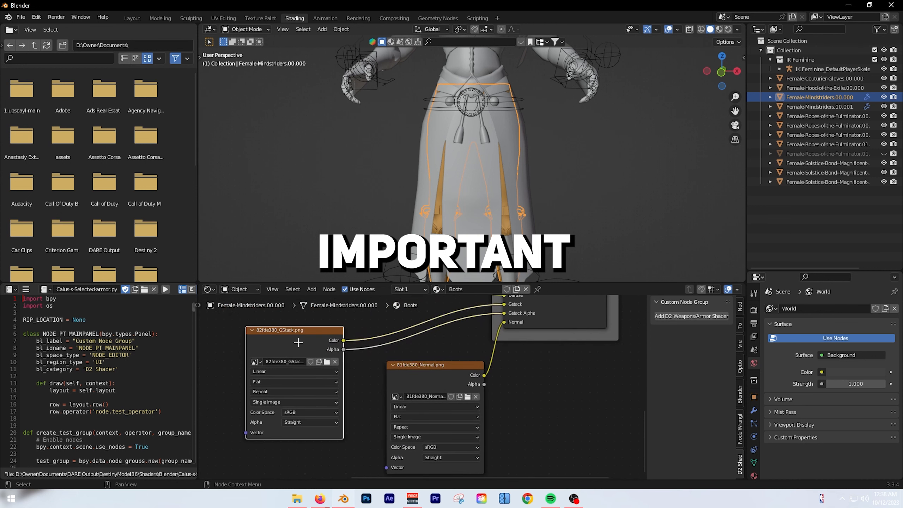
left_click(434, 382)
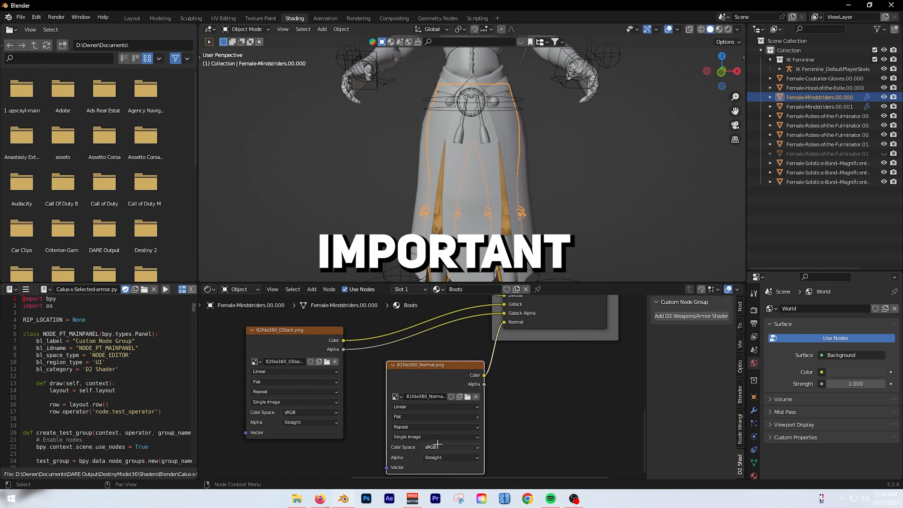
left_click(437, 447)
left_click(437, 393)
left_click(309, 412)
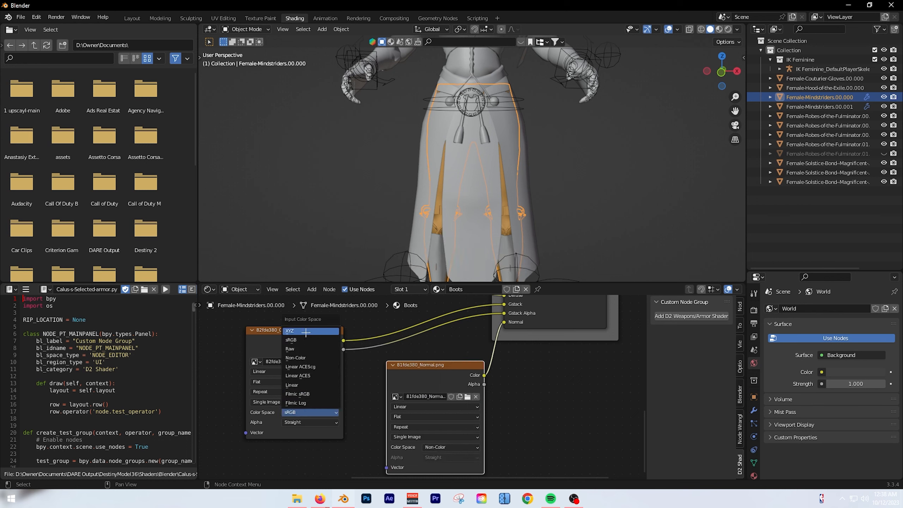
left_click(320, 359)
scroll(373, 377, "down", 4)
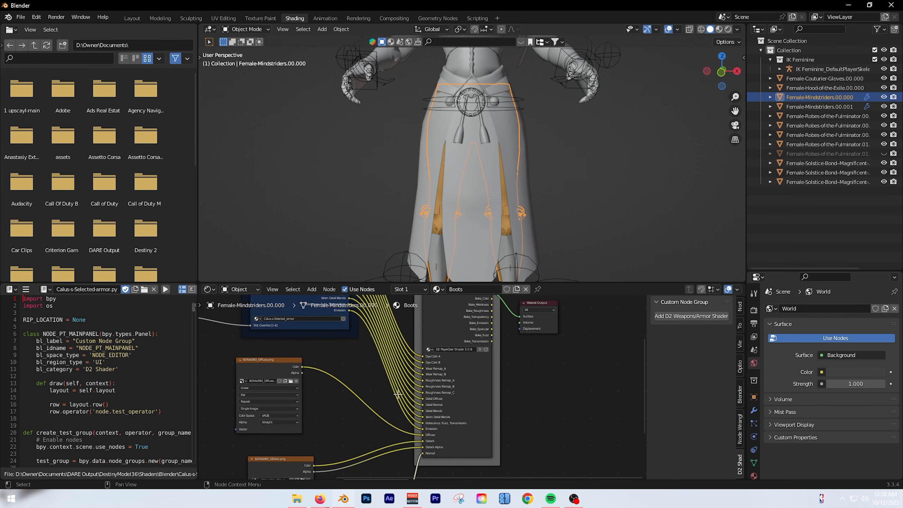
Step: Switch the viewport to Material Preview and assign the existing Boots material to Female-Mindstriders.00.001
left_click(468, 406)
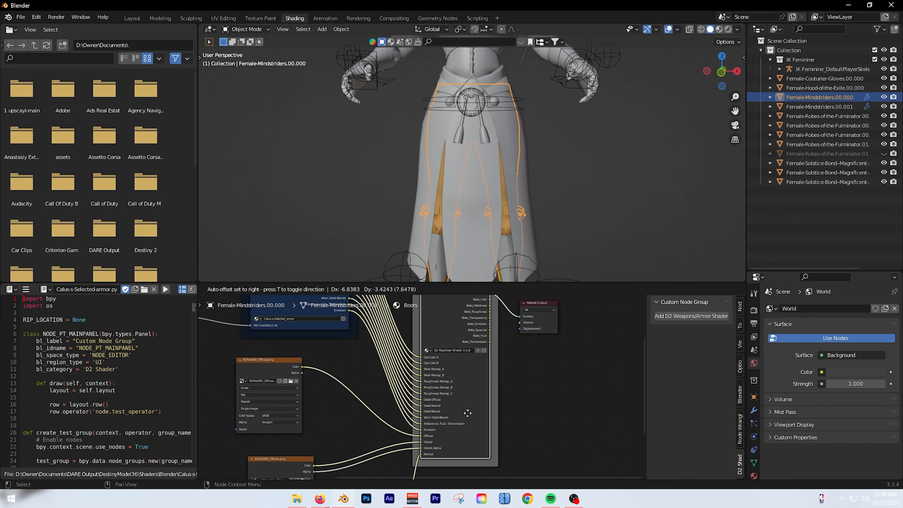
left_click(539, 214)
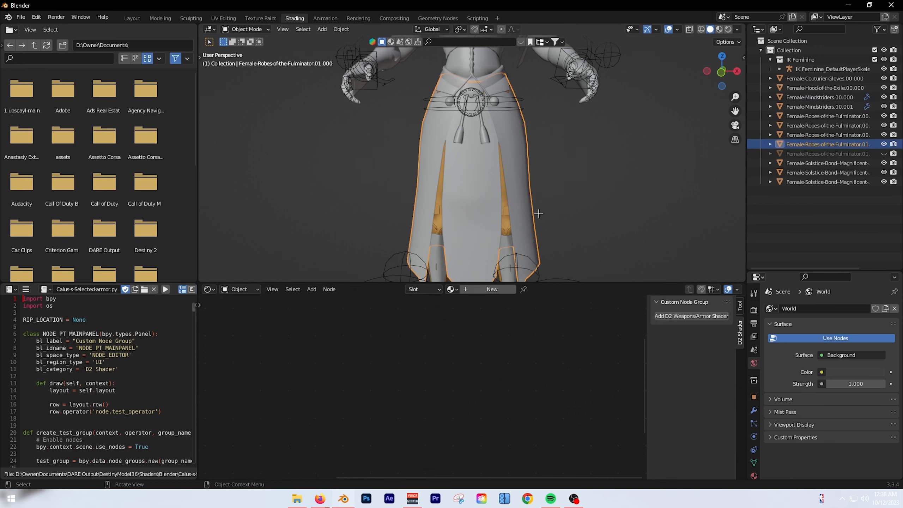
left_click(506, 233)
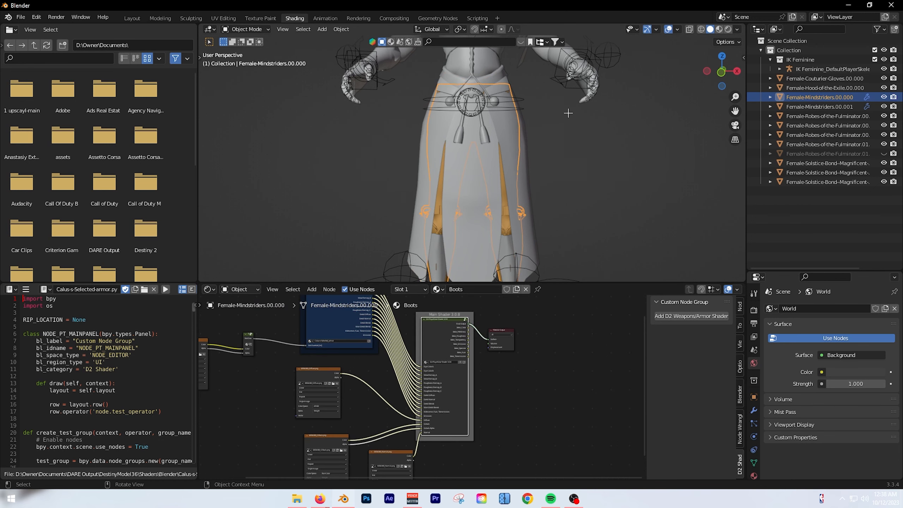
left_click(718, 30)
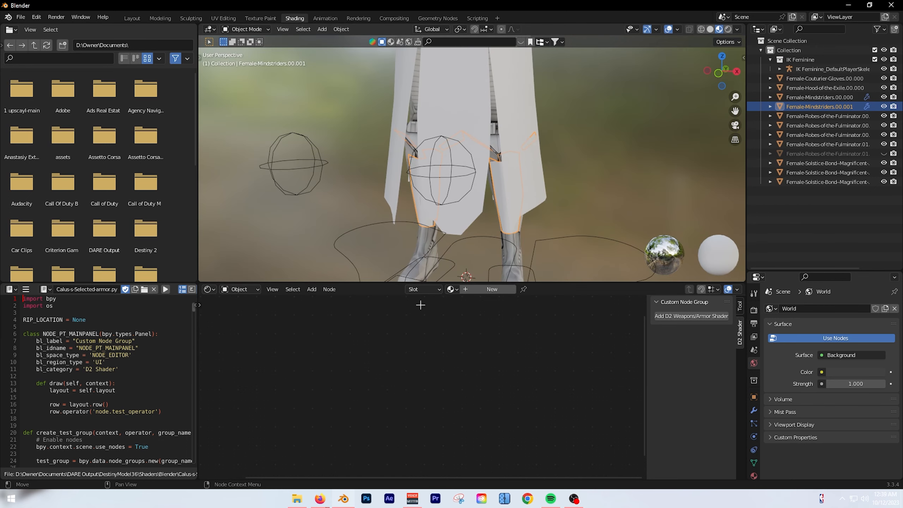
left_click(454, 288)
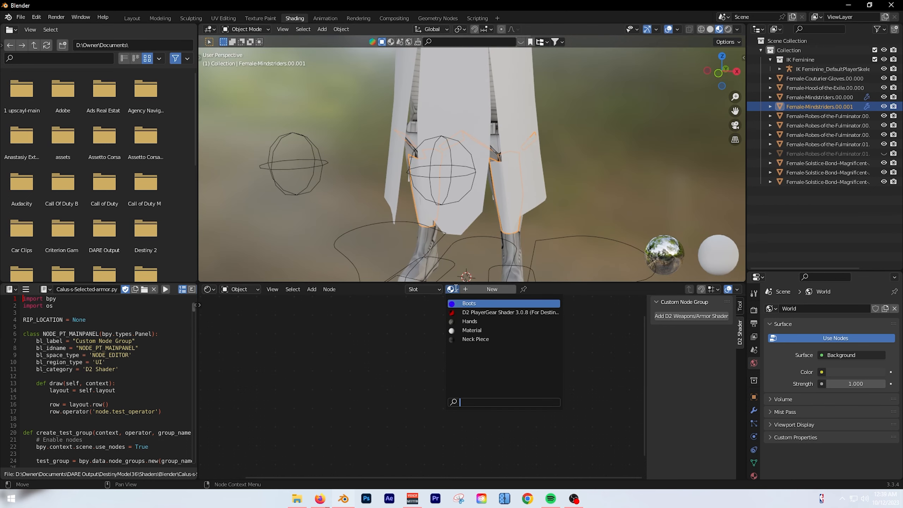
left_click(469, 303)
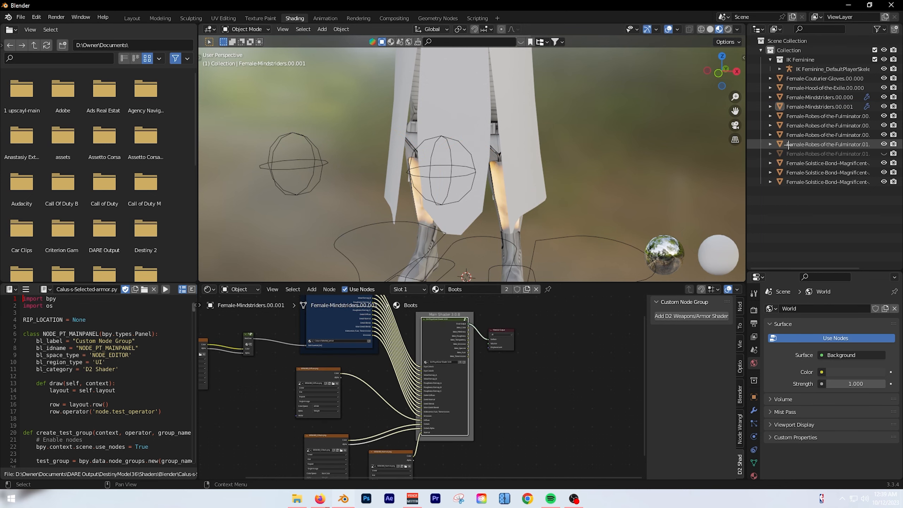
Step: Set the color space of the 83fde380_Dyemap.png node in the Boots material to Non-Color
left_click(820, 97)
left_click(381, 399)
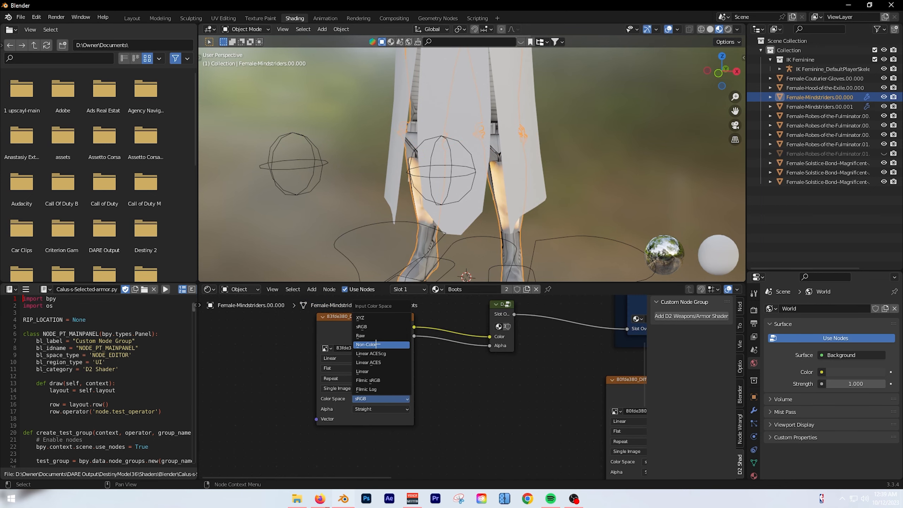
left_click(382, 345)
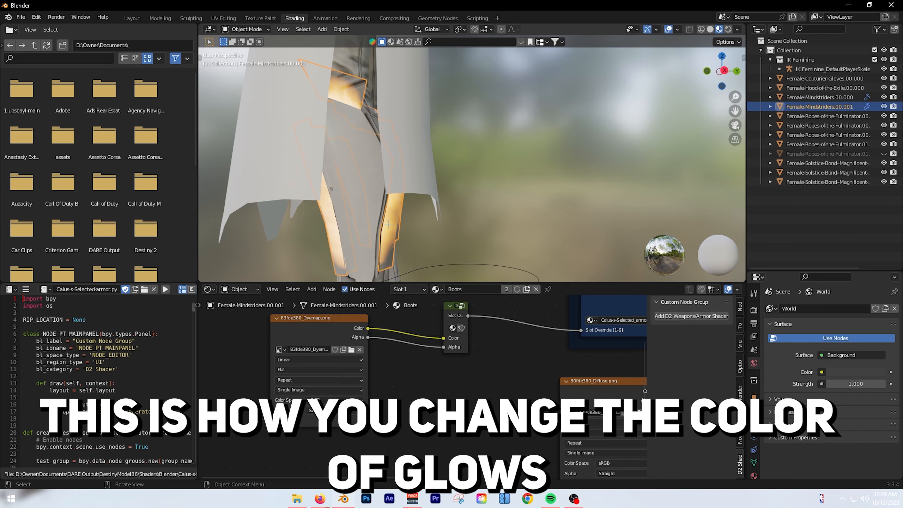
Step: Disconnect the Shader Preset's Emission link from the Main Shader's Emission input in the Boots material
middle_click_drag(388, 224, 494, 225)
scroll(527, 370, "down", 5)
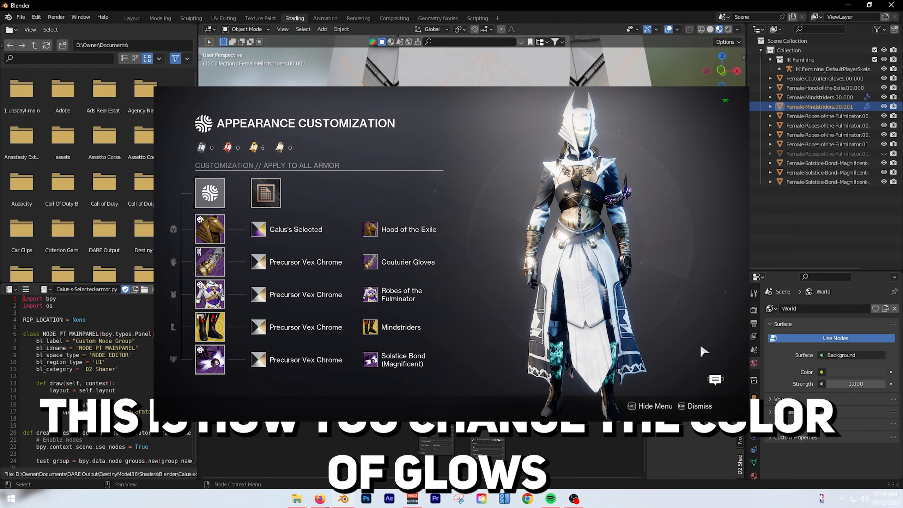
scroll(422, 383, "up", 4)
middle_click_drag(544, 406, 411, 432)
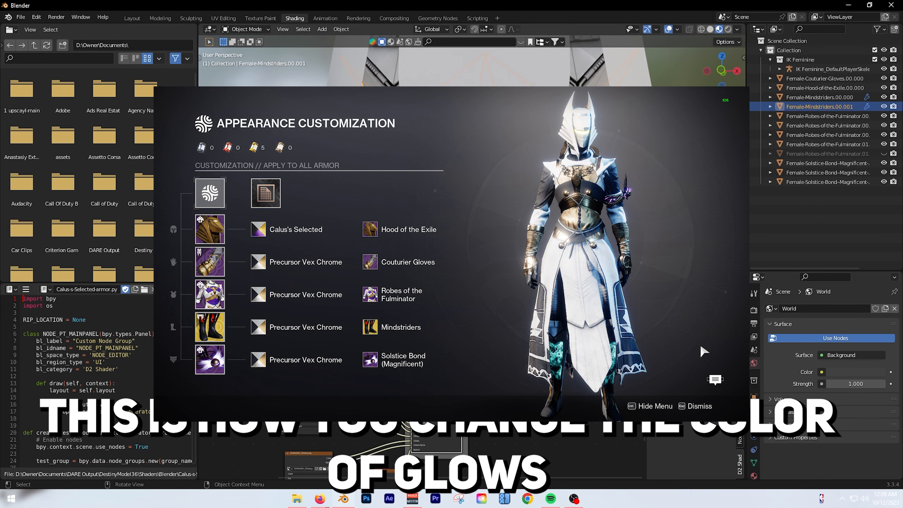
scroll(422, 383, "up", 6)
scroll(455, 344, "down", 4)
left_click_drag(460, 437, 466, 351)
scroll(422, 387, "up", 5)
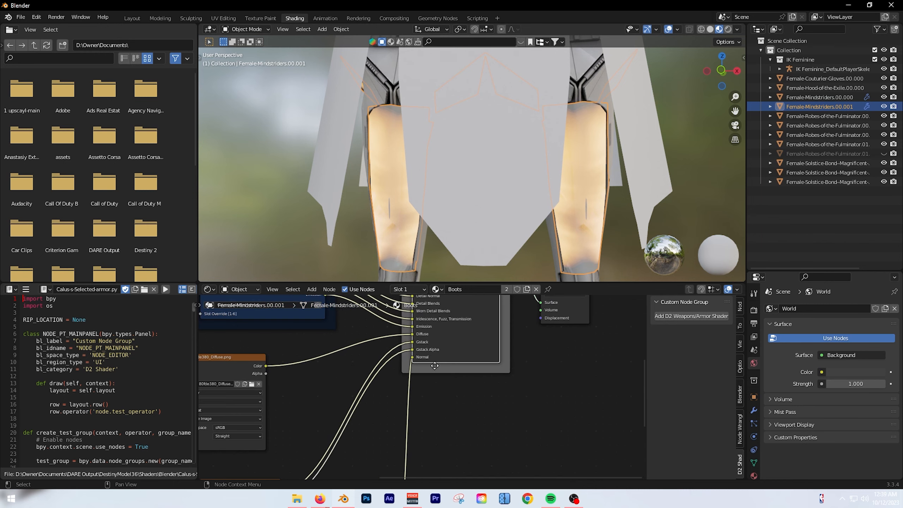
middle_click_drag(423, 387, 451, 451)
scroll(432, 384, "up", 2)
left_click_drag(443, 390, 481, 457)
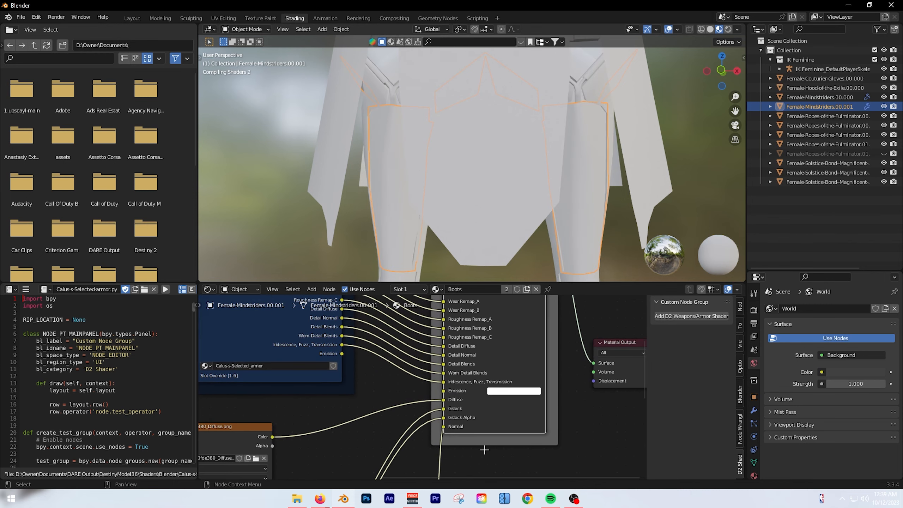
Step: Change the Main Shader's Emission color to a light aqua green so the boots glow in that color
middle_click_drag(580, 274, 565, 276)
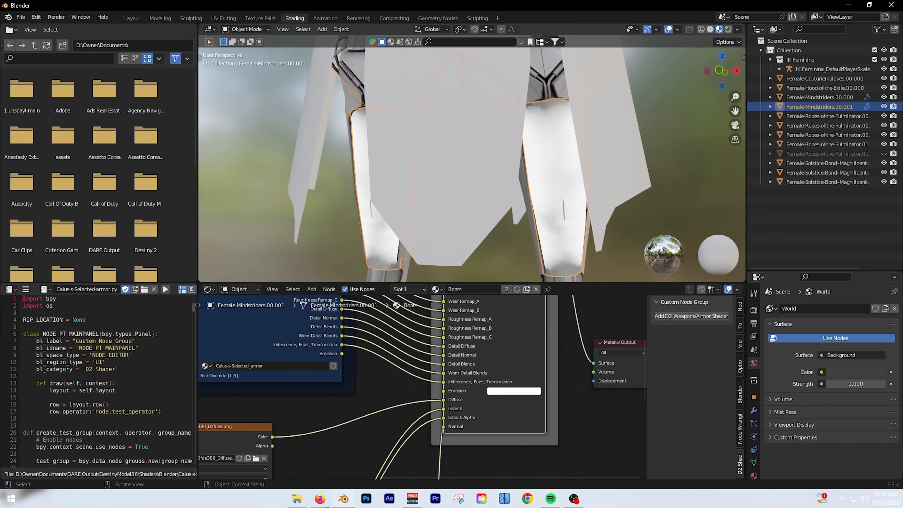
left_click(492, 392)
left_click_drag(519, 305, 509, 296)
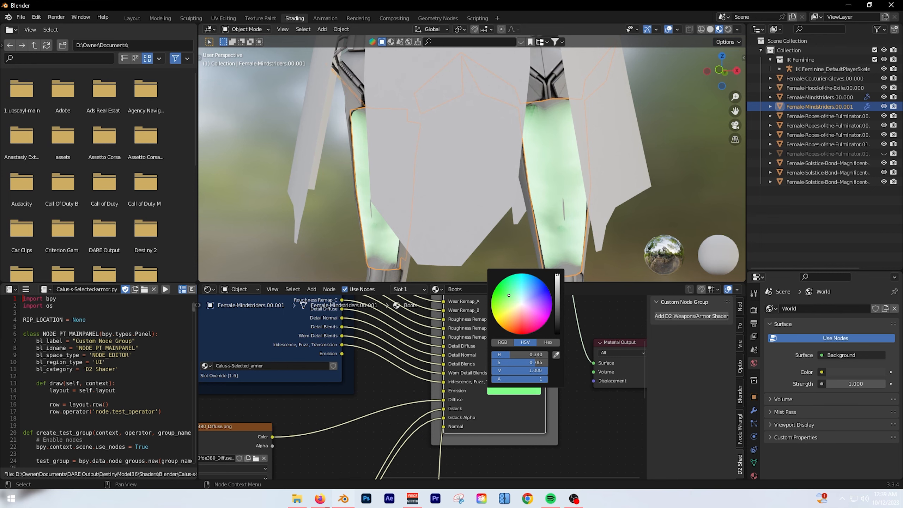
left_click(597, 258)
middle_click_drag(598, 258, 549, 249)
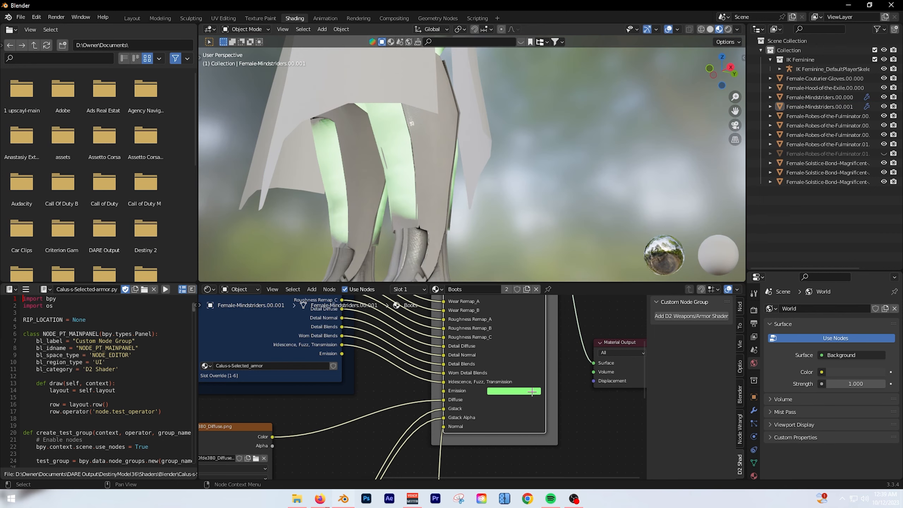
left_click(532, 391)
left_click_drag(515, 294, 512, 290)
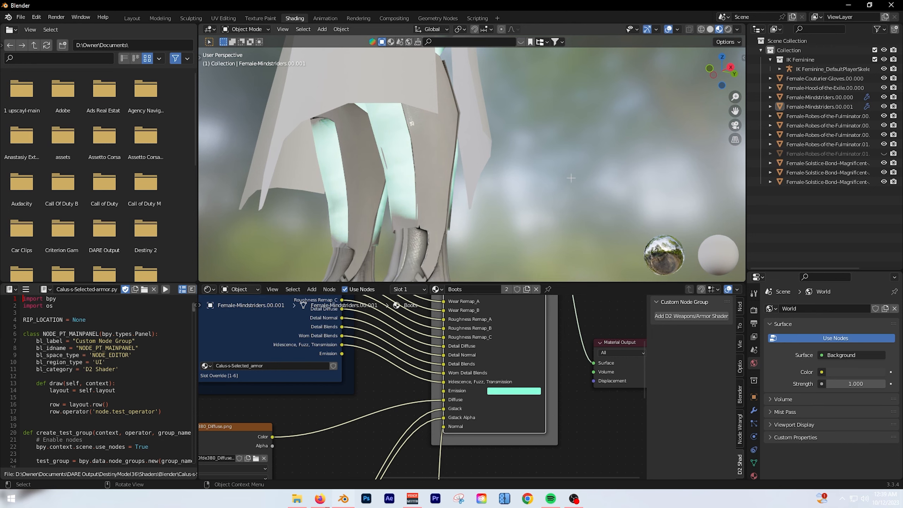
Step: Examine the glow on the boots from several angles and look over the Boots material's node setup
left_click(406, 213)
middle_click_drag(406, 212, 551, 218)
left_click(811, 97)
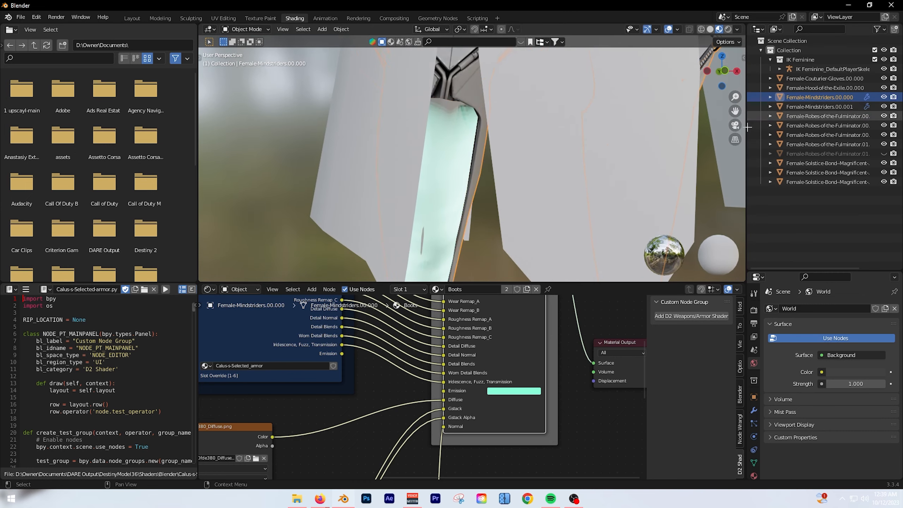
left_click(485, 231)
mouse_move(485, 231)
middle_mouse_down()
mouse_move(369, 206)
mouse_move(360, 237)
mouse_move(399, 216)
mouse_move(478, 108)
mouse_move(550, 155)
mouse_move(572, 150)
middle_mouse_up()
scroll(360, 237, "up", 2)
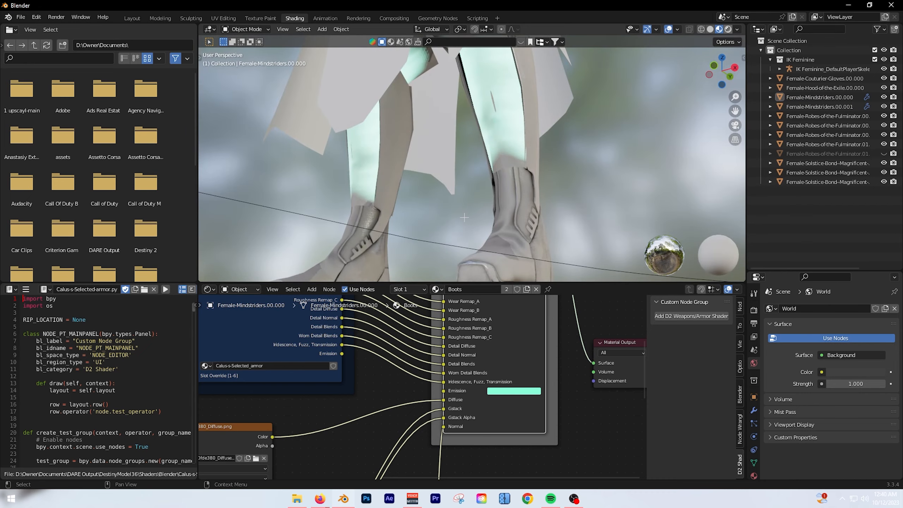
middle_click_drag(464, 217, 472, 150)
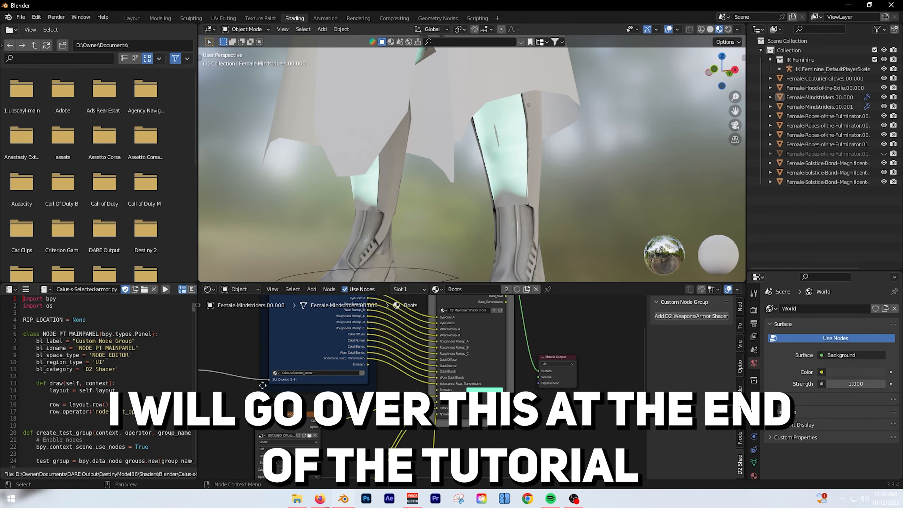
scroll(262, 385, "down", 5)
left_click(497, 262)
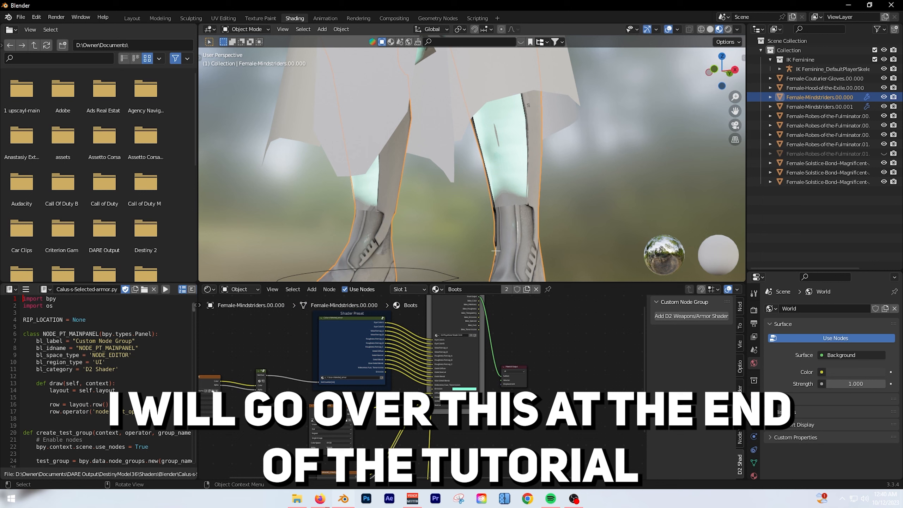
scroll(400, 388, "down", 2)
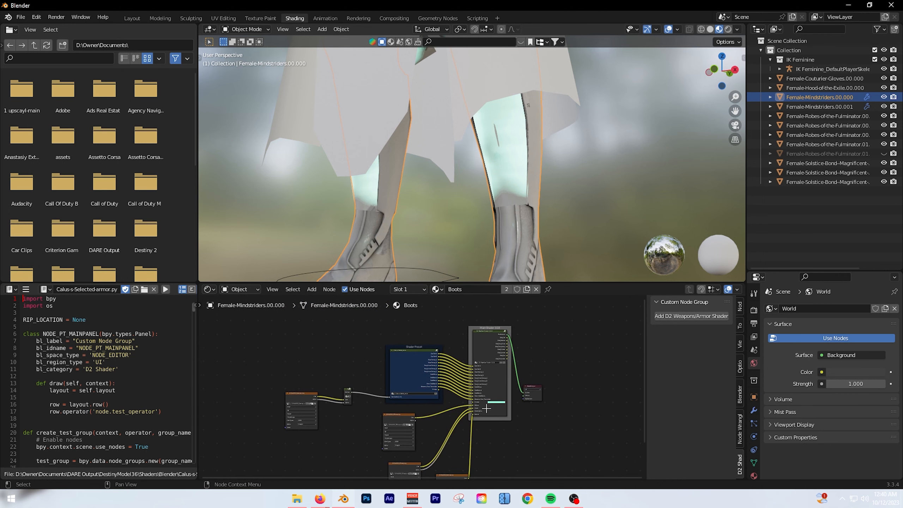
scroll(466, 380, "up", 3)
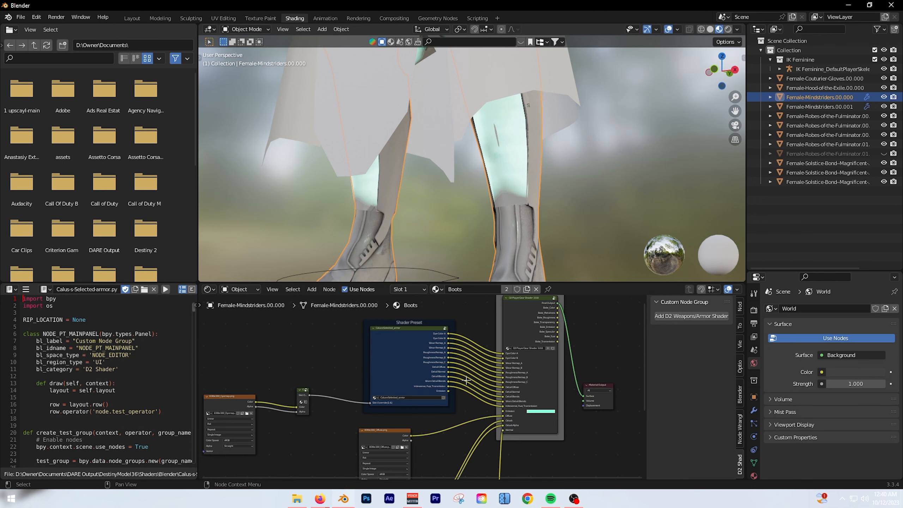
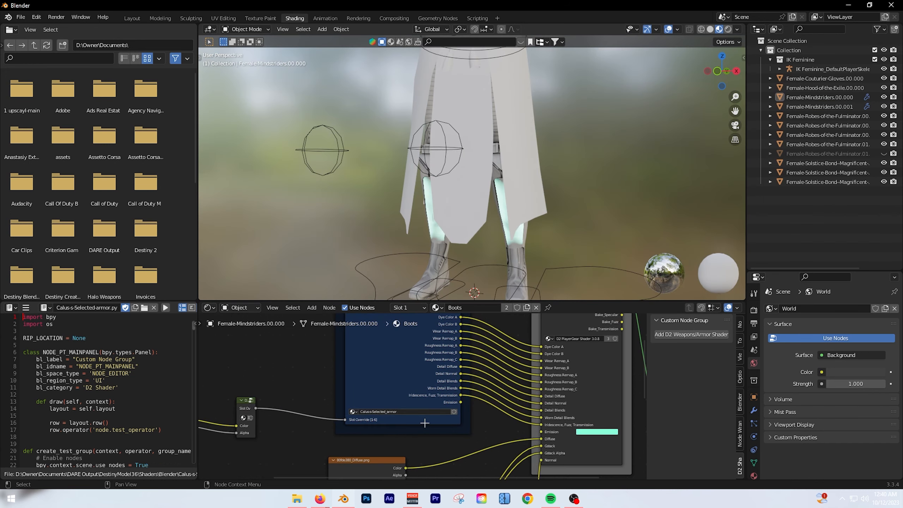
scroll(490, 421, "right", 3, "ctrl")
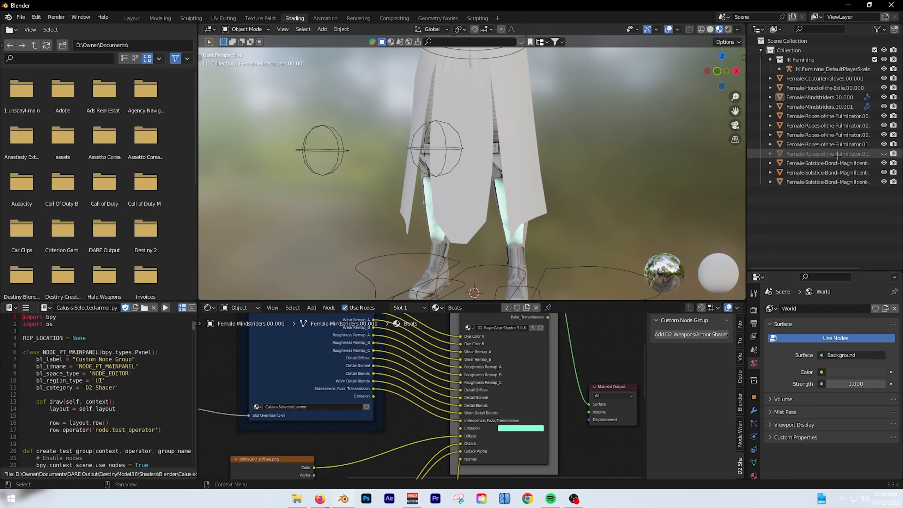
Step: Give Female-Robes-of-the-Fulminator.01.000 its own single-user copy of the Boots material and name it Robe
left_click(804, 117)
left_click(817, 143)
left_click(453, 308)
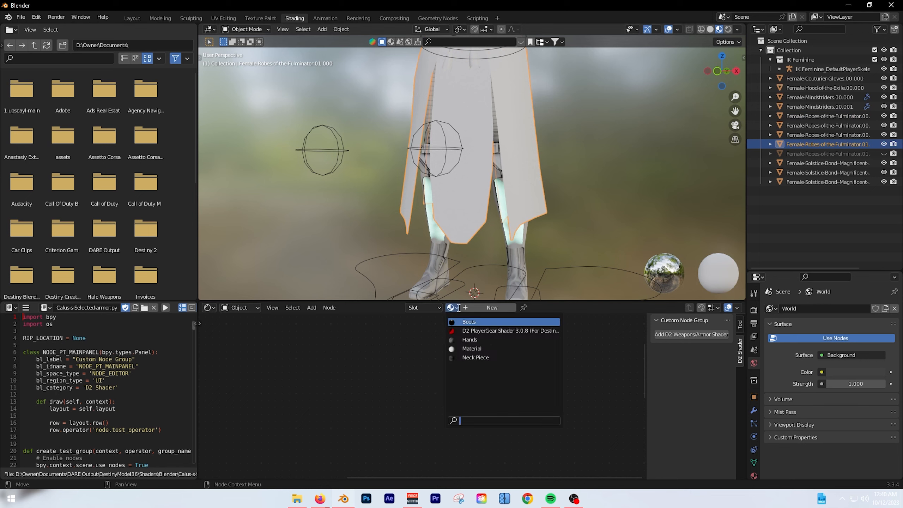
left_click(469, 321)
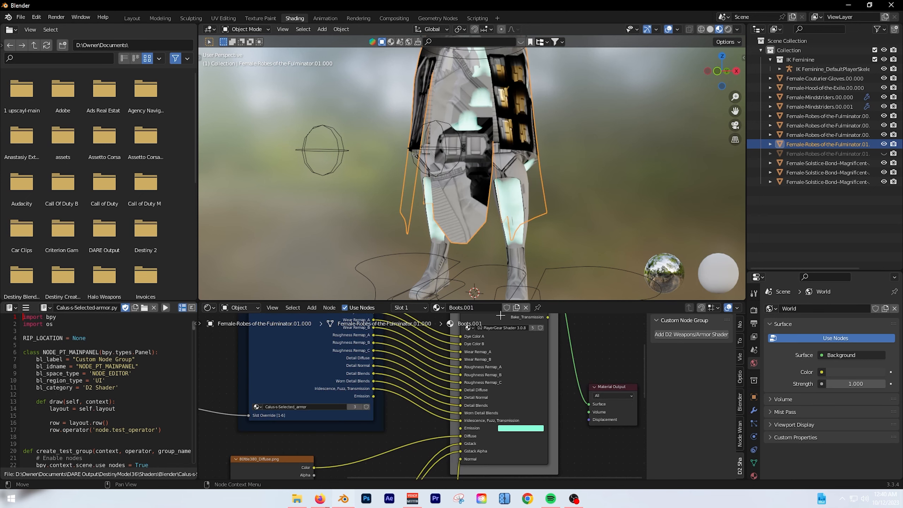
left_click(489, 307)
type("Robe")
key("Return")
Step: Switch the viewport to Solid shading and delete the boots' Diffuse, GStack and Normal image nodes from the Robe material
middle_click_drag(604, 142, 668, 67)
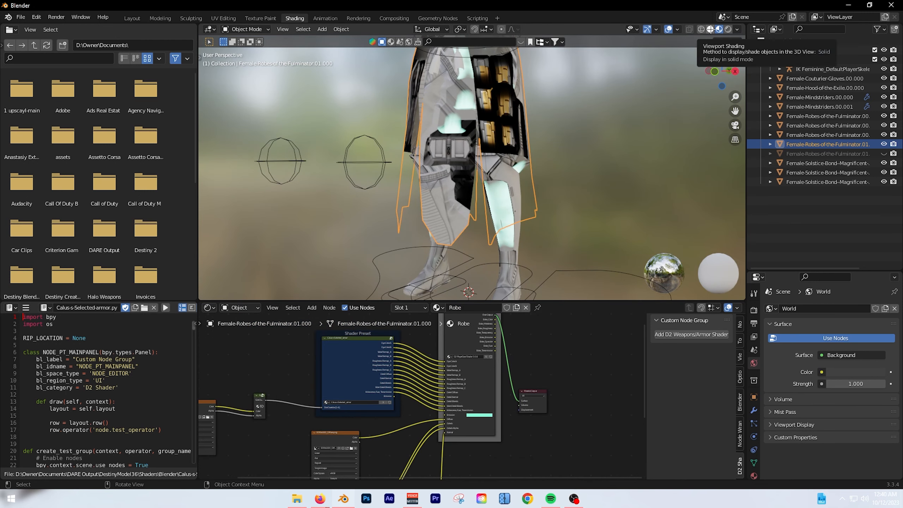
left_click(710, 29)
mouse_move(525, 389)
middle_mouse_down()
mouse_move(362, 390)
mouse_move(374, 421)
middle_mouse_up()
left_click_drag(293, 359, 411, 473)
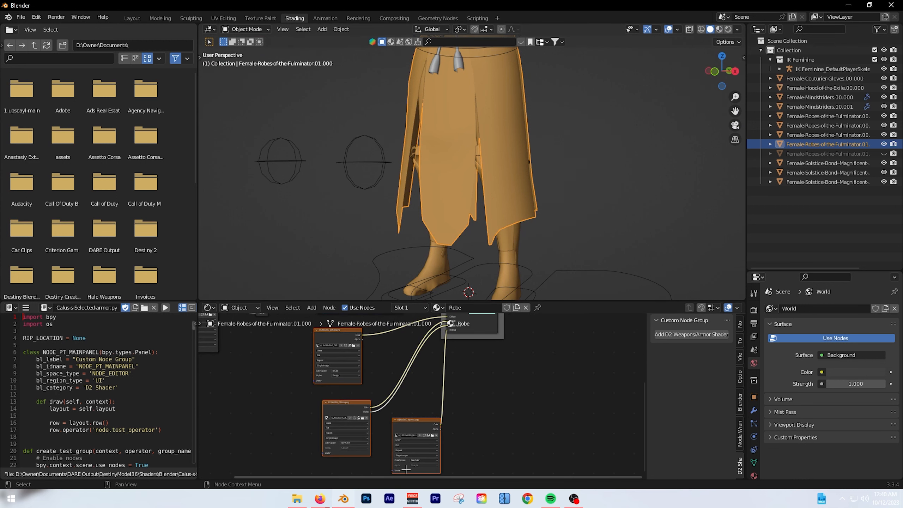
key("x")
Step: Add 3692ef80_Diffuse.png, 3792ef80_Normal.png and 3892ef80_GStack.png from the robes_of_the_fulminator_f textures folder to the Robe material as image nodes
middle_click_drag(401, 418, 398, 428)
scroll(397, 418, "up", 2)
left_click(297, 499)
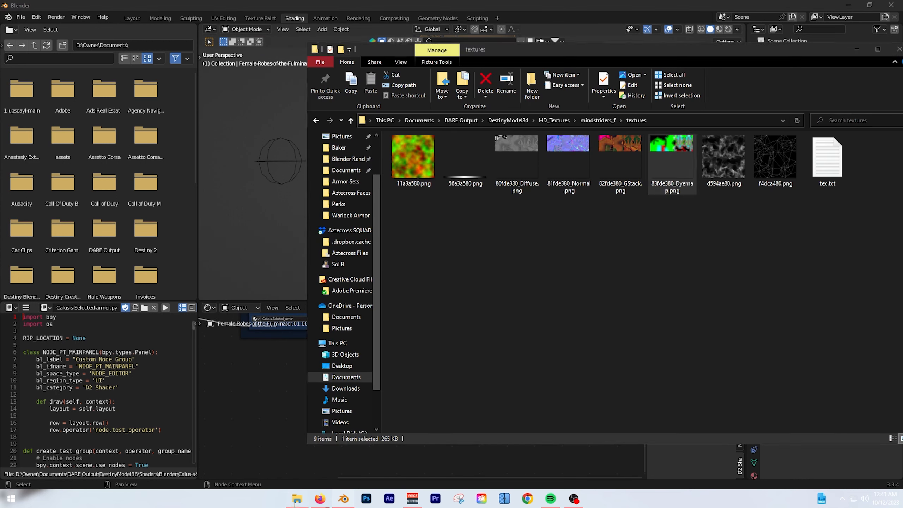
left_click(310, 123)
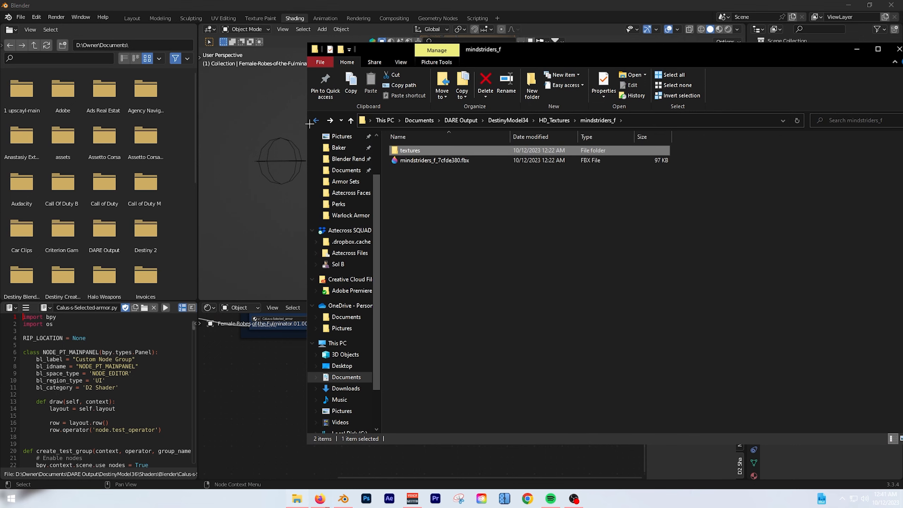
left_click(310, 124)
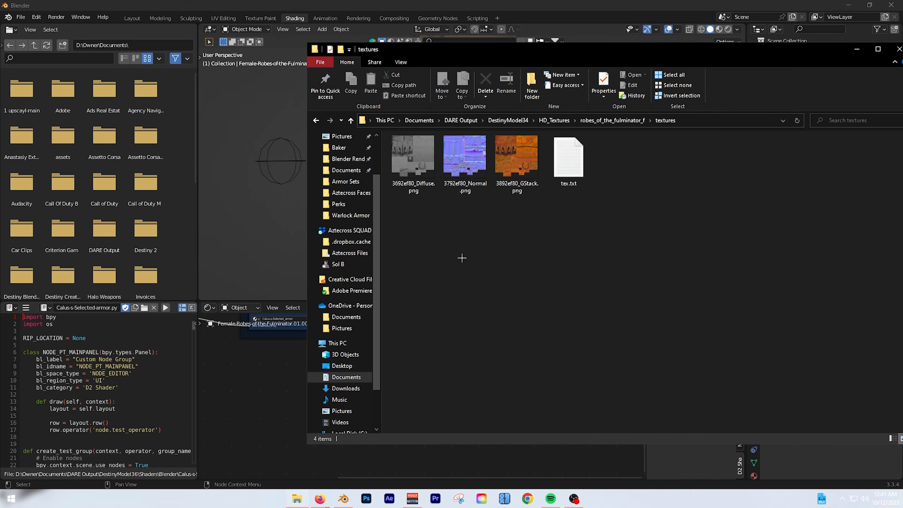
left_click_drag(408, 182, 270, 355)
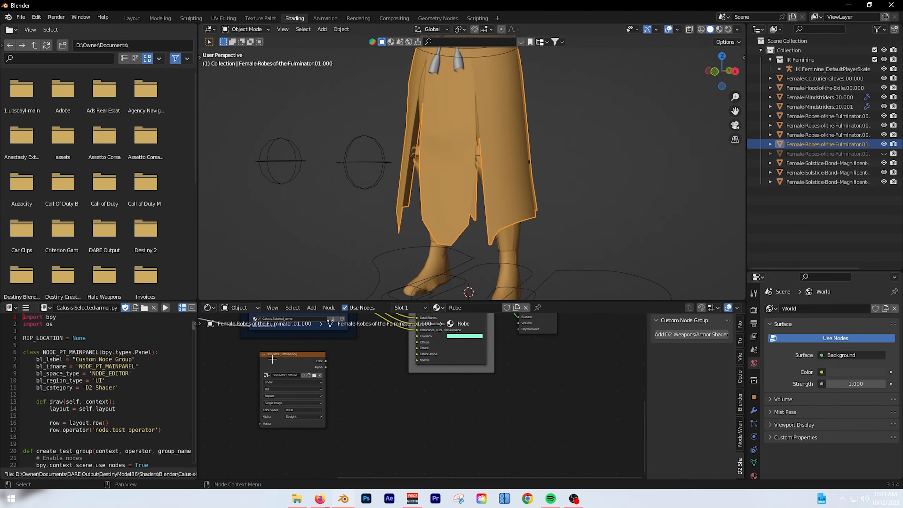
left_click(297, 498)
left_click_drag(476, 166, 459, 421)
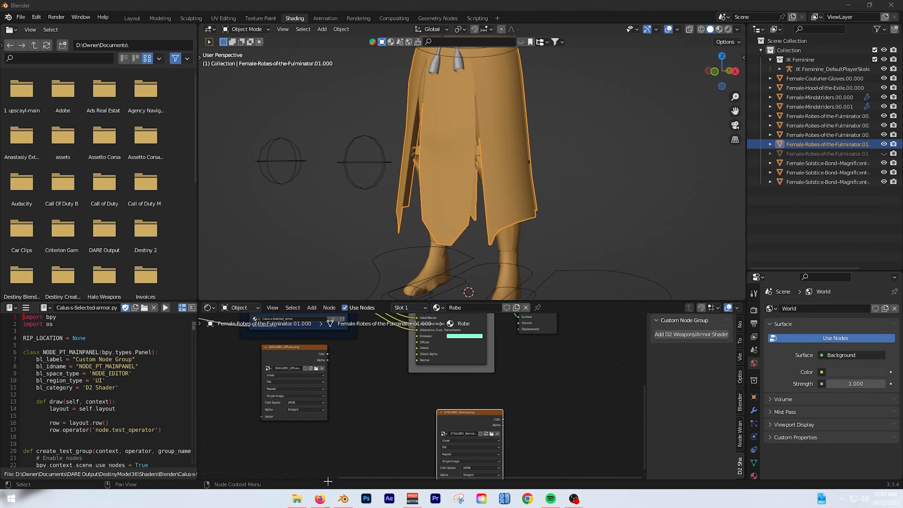
left_click_drag(328, 482, 340, 433)
Step: Connect the Robe material's GStack, Normal and Diffuse images and the shader preset's Emission output to the matching gear shader inputs
left_click_drag(406, 442, 417, 348)
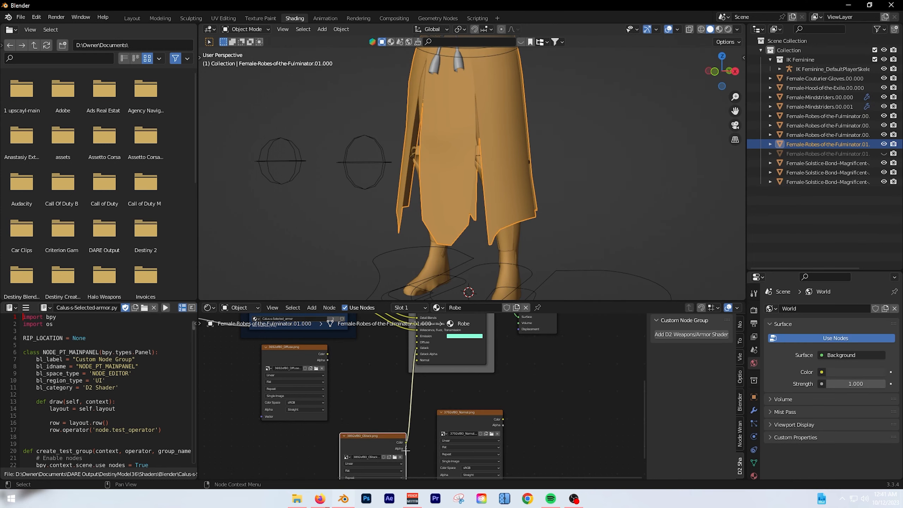
left_click_drag(399, 455, 417, 354)
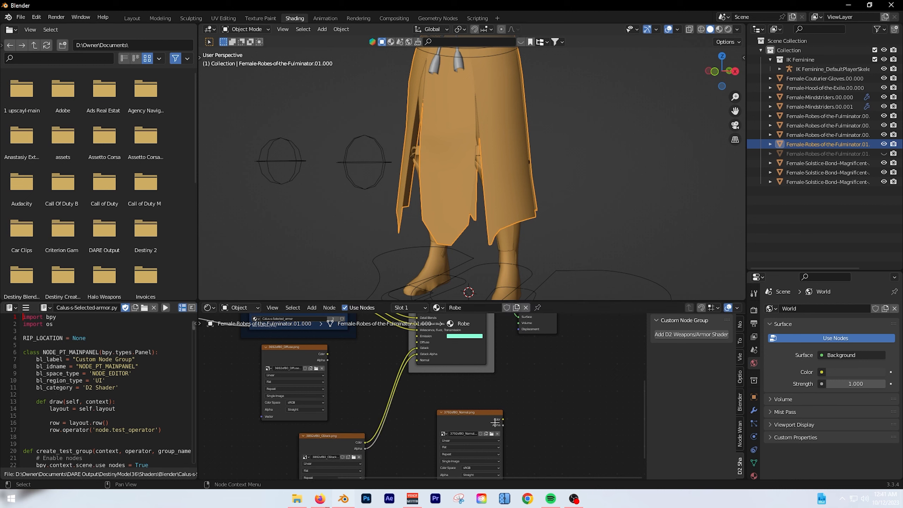
left_click_drag(503, 418, 417, 360)
left_click_drag(327, 354, 415, 343)
middle_click_drag(464, 344, 470, 401)
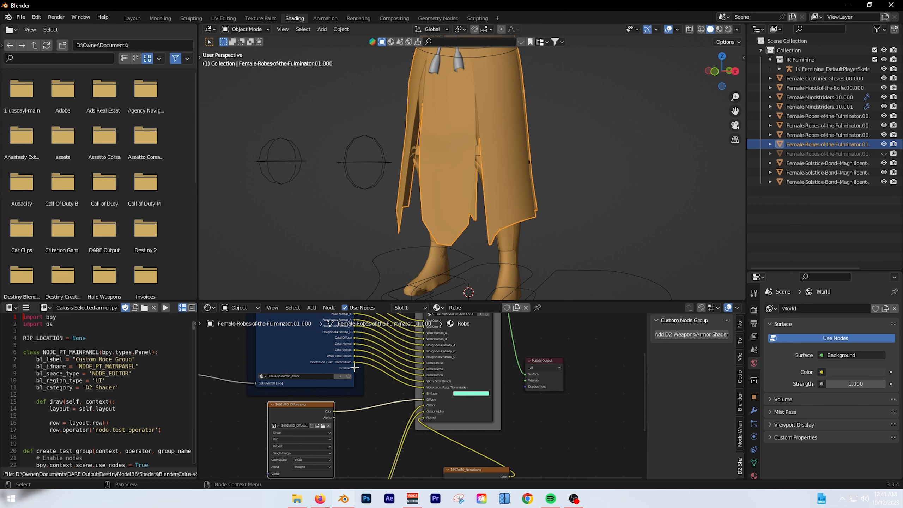
left_click_drag(355, 367, 433, 389)
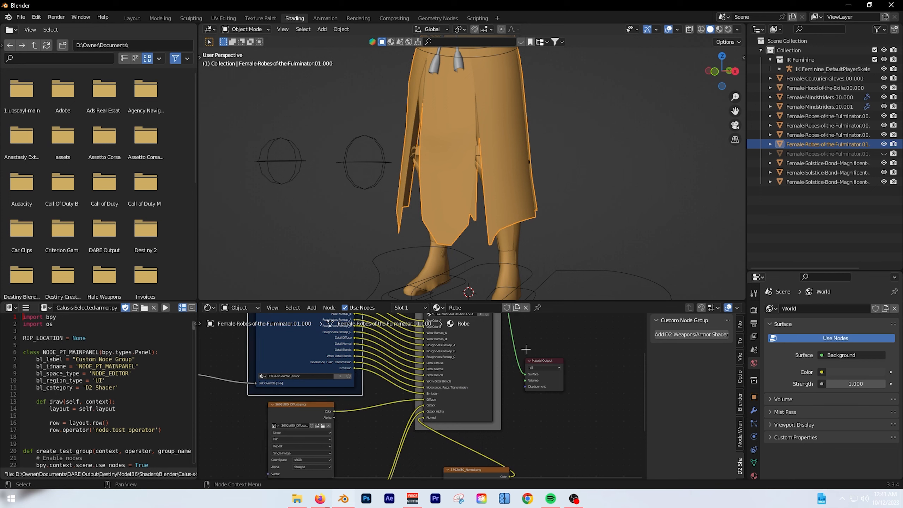
Step: Check the robe's texture files and delete the leftover boots dyemap image node from the Robe material
scroll(526, 350, "down", 1)
middle_click_drag(210, 423, 295, 442)
left_click(369, 347)
scroll(342, 420, "up", 2)
left_click(297, 499)
left_click(551, 321)
left_click(349, 418)
left_click(258, 381)
key("x")
Step: Set the color space of the robe's GStack and Normal image nodes to Non-Color
scroll(296, 443, "up", 4)
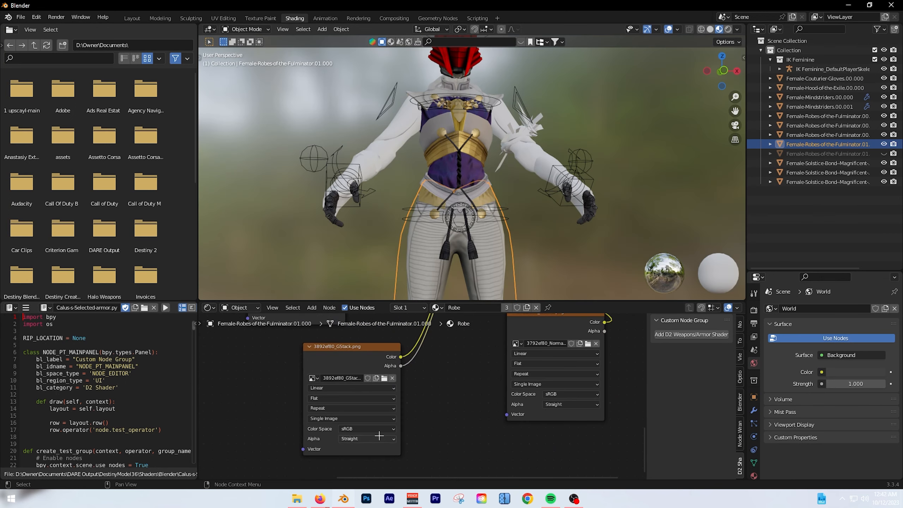
left_click(367, 428)
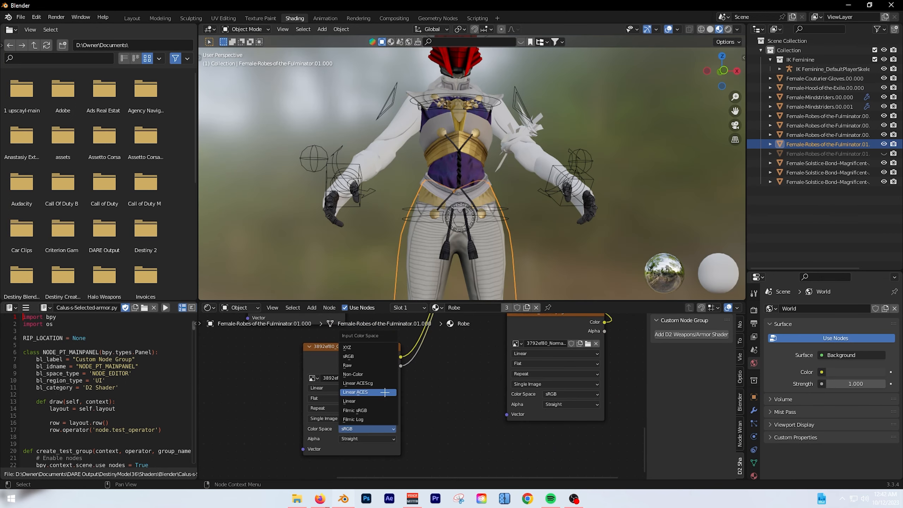
left_click(367, 374)
left_click(571, 394)
left_click(562, 340)
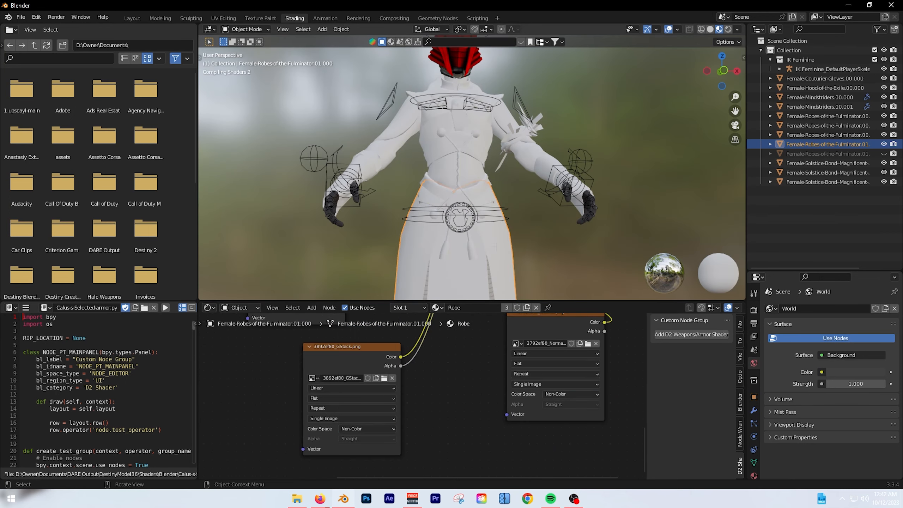
Step: Assign the existing Robe material to Female-Robes-of-the-Fulminator.00.001
scroll(509, 250, "down", 4)
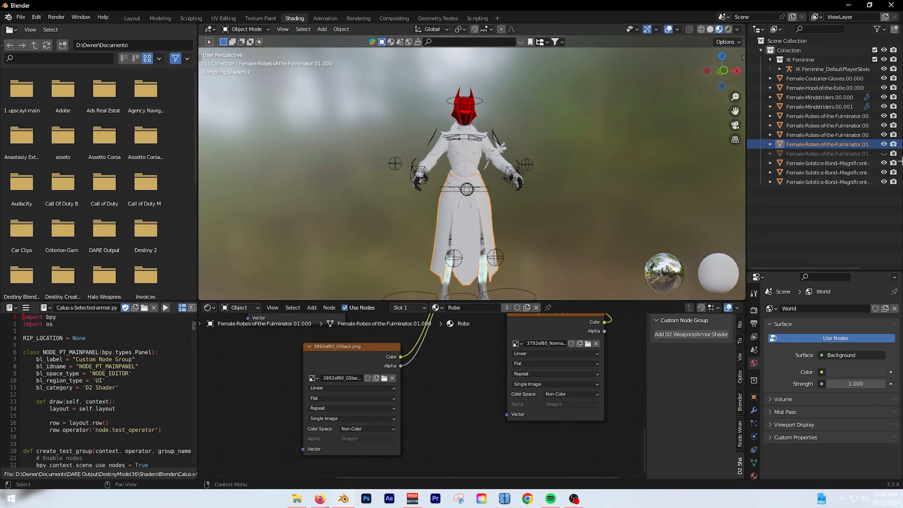
scroll(520, 215, "up", 4)
middle_click_drag(520, 216, 585, 162)
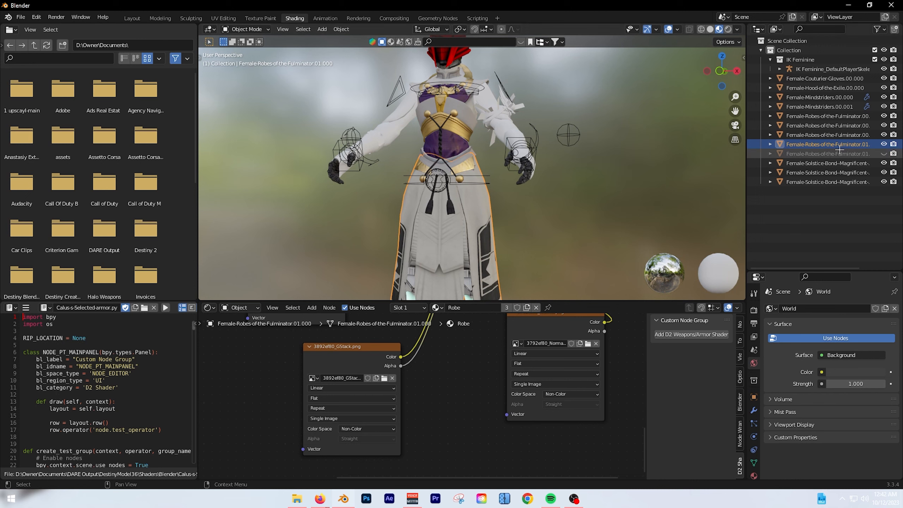
left_click(824, 135)
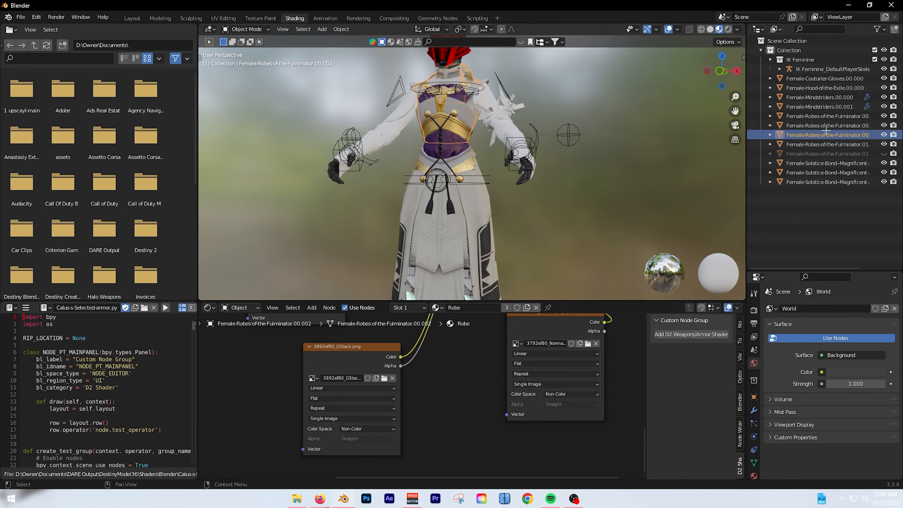
left_click(825, 128)
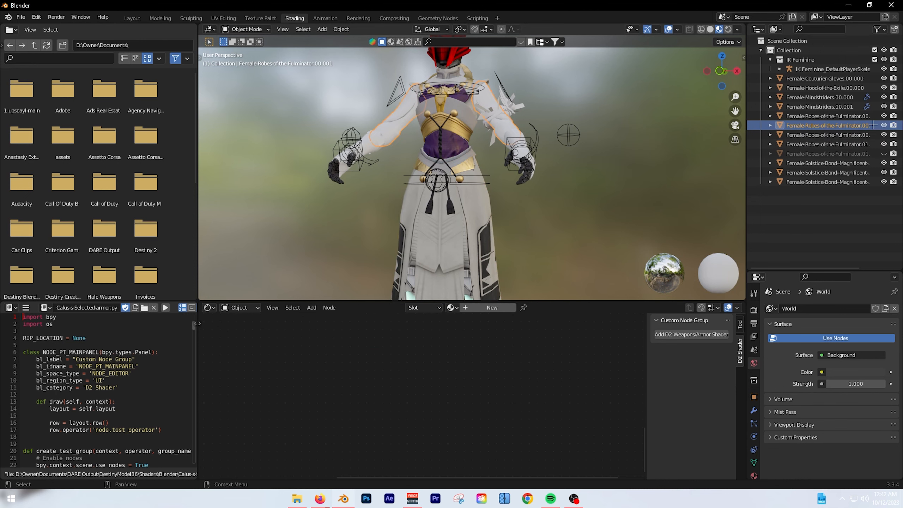
left_click(456, 308)
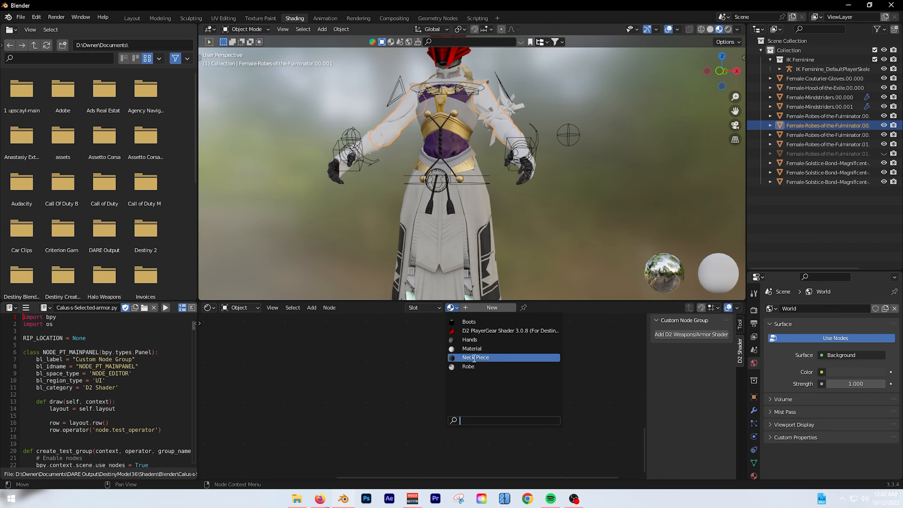
left_click(462, 360)
Step: Examine the textured armor from the hood down to the boots in Material Preview
scroll(479, 255, "up", 2)
scroll(479, 255, "down", 2)
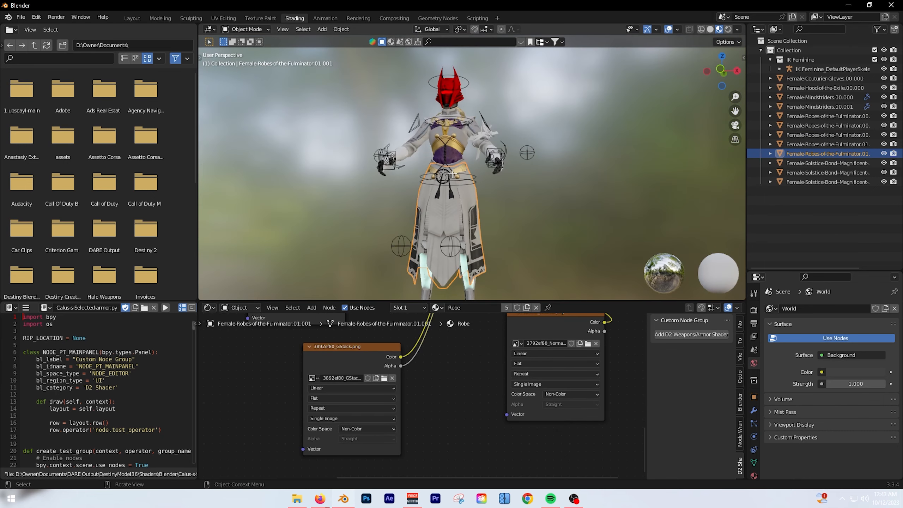
scroll(451, 174, "up", 3)
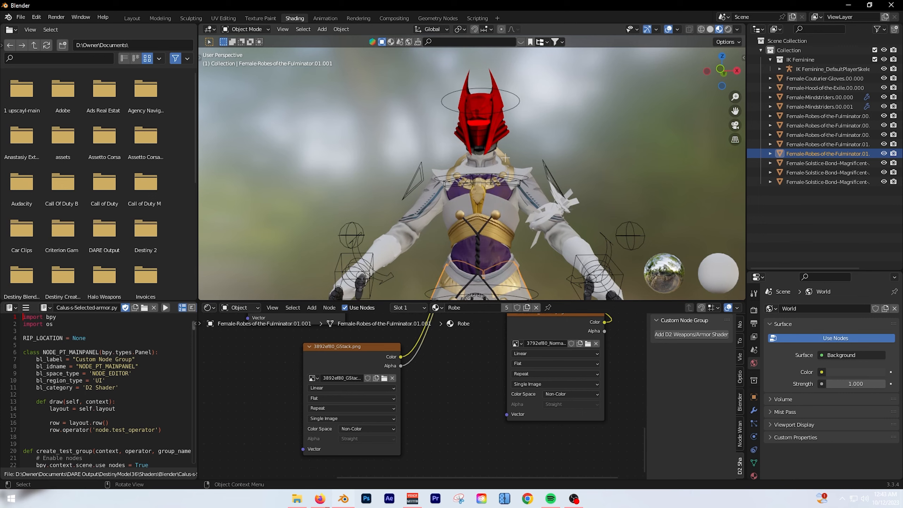
left_click(498, 138)
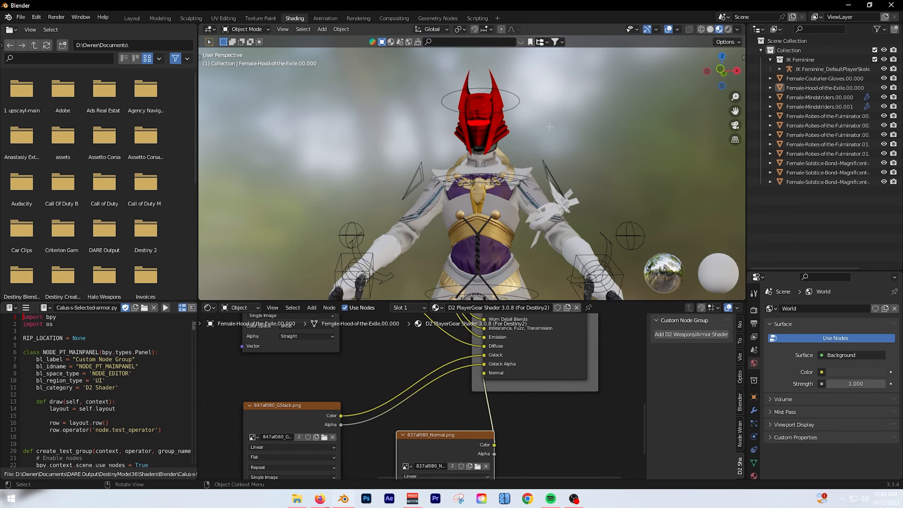
middle_click_drag(549, 127, 522, 267)
scroll(564, 251, "down", 3)
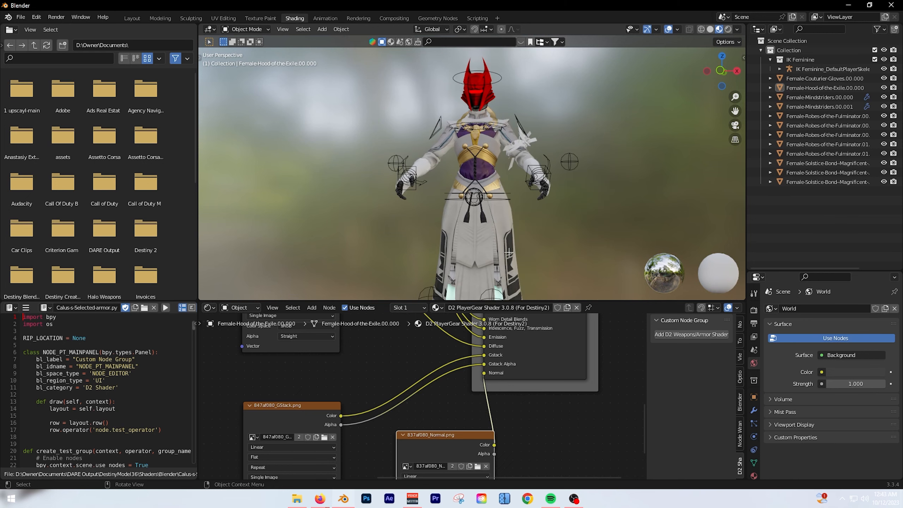
middle_click_drag(482, 192, 487, 256)
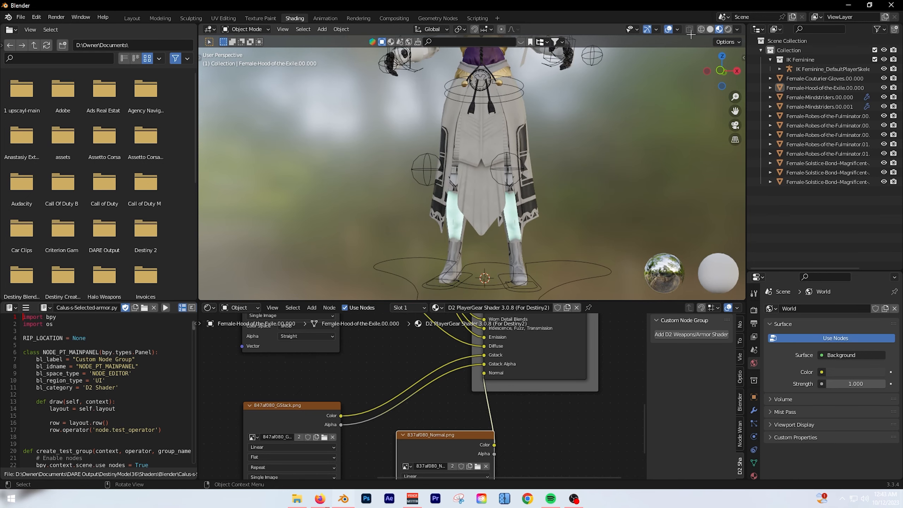
Step: Switch the viewport to Solid shading and give Female-Couturier-Gloves.00.000 its own single-user copy of the Robe material
left_click(710, 29)
scroll(583, 135, "up", 3)
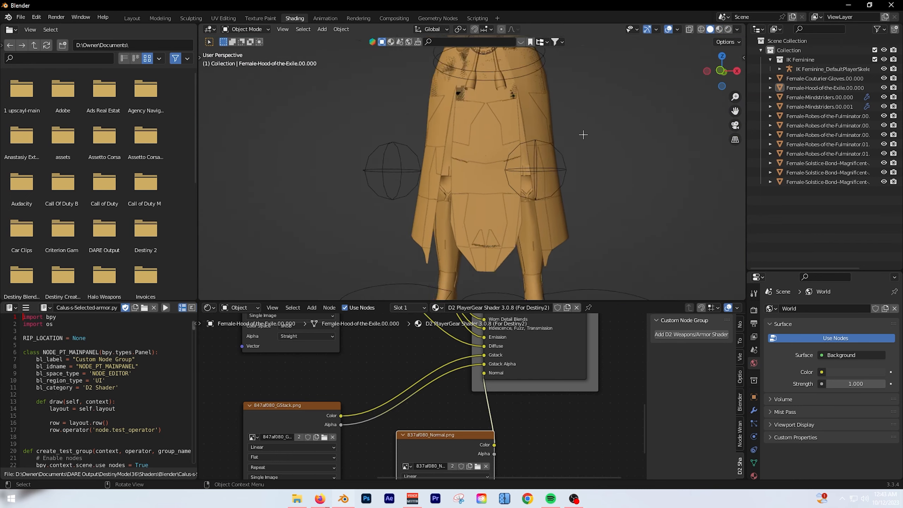
middle_click_drag(519, 72, 550, 201, "shift")
left_click(611, 176)
left_click(452, 307)
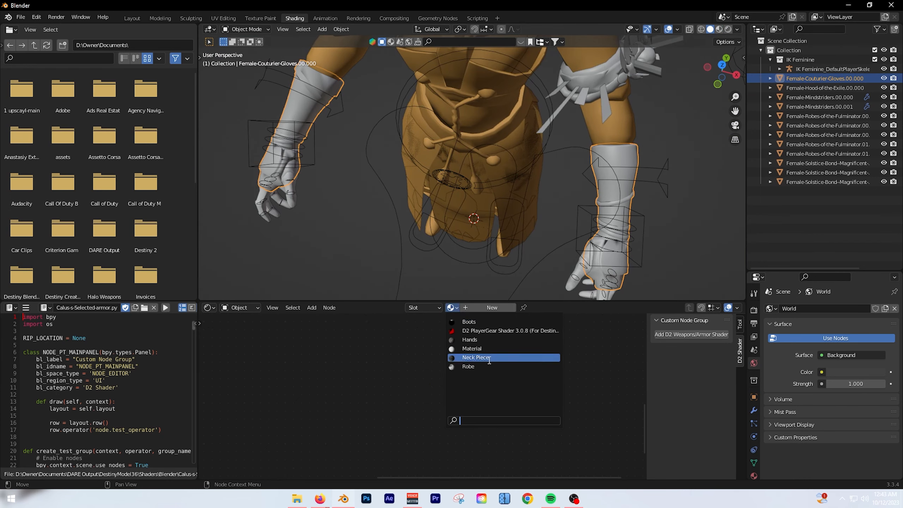
left_click(508, 355)
left_click(528, 307)
Step: Delete the robe's Diffuse, GStack and Normal image nodes from the gloves' material
scroll(442, 382, "down", 3)
left_click_drag(307, 348, 572, 465)
key("x")
middle_click_drag(446, 390, 454, 446)
scroll(453, 445, "down", 4)
scroll(409, 423, "up", 7)
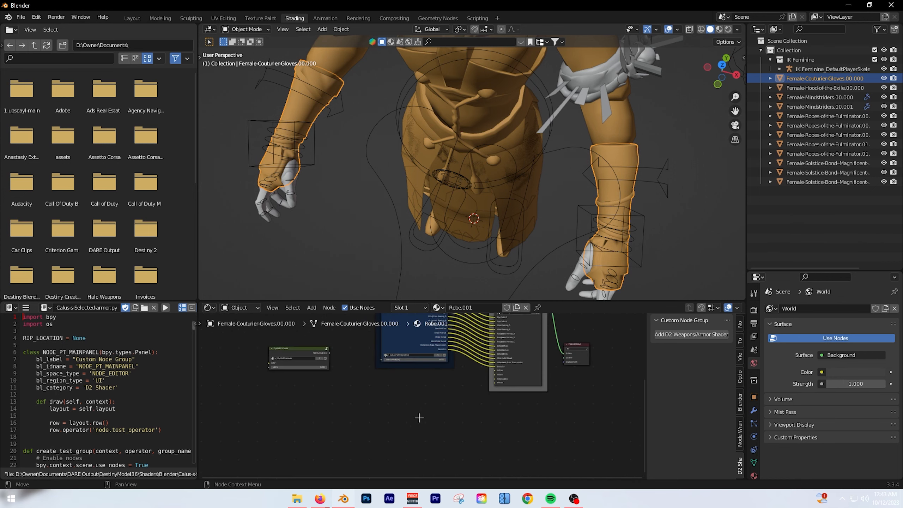
Step: Add the gloves' texture images to their material and connect the Dyemap image's Color and Alpha to the DyeSlot Converter
middle_click_drag(419, 417, 350, 399)
key("alt+Tab")
left_click(316, 120)
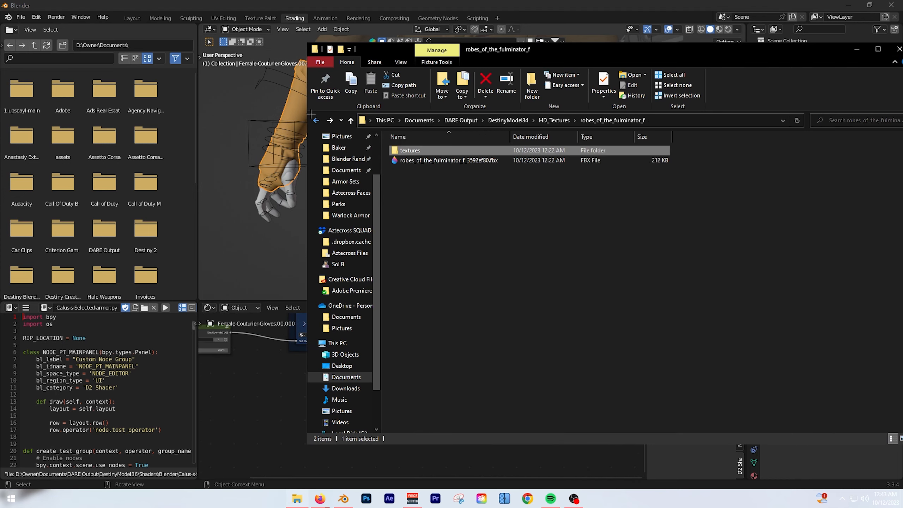
left_click(315, 120)
left_click(315, 118)
left_click_drag(411, 165, 275, 382)
middle_click_drag(298, 392, 479, 391)
left_click_drag(479, 392, 289, 388)
mouse_move(335, 344)
left_mouse_down()
mouse_move(317, 375)
mouse_move(302, 378)
mouse_move(336, 350)
left_mouse_up()
Step: Arrange the gloves' Diffuse, GStack and Normal image nodes below the shader preset and gear shader nodes
middle_click_drag(420, 352, 369, 381)
scroll(462, 419, "down", 1)
middle_click_drag(525, 446, 331, 426)
scroll(270, 409, "up", 1)
left_click_drag(269, 386, 251, 375)
left_click_drag(304, 456, 296, 440)
left_click_drag(357, 464, 361, 421)
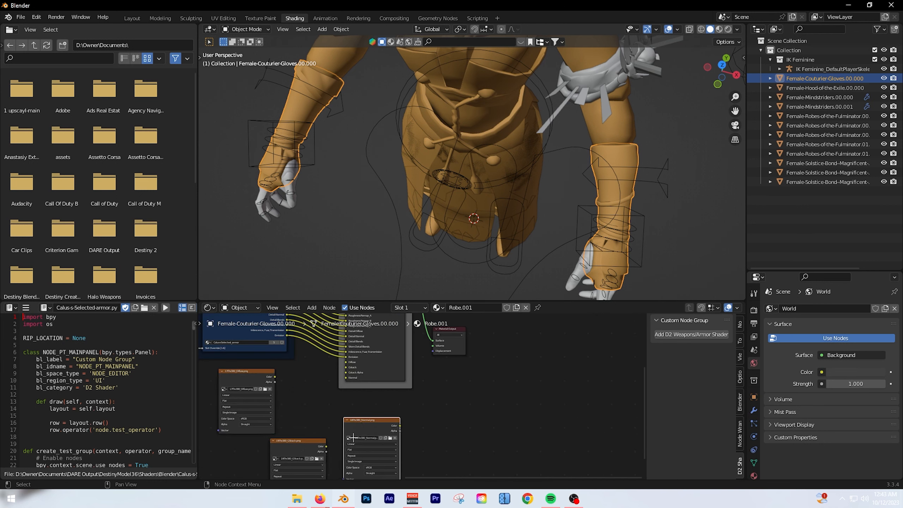
Step: Set the color space of the gloves' GStack and Normal image nodes to Non-Color
scroll(362, 420, "up", 5)
middle_click_drag(270, 458, 393, 380)
left_click(350, 453)
left_click(346, 407)
left_click(466, 424)
left_click(455, 406)
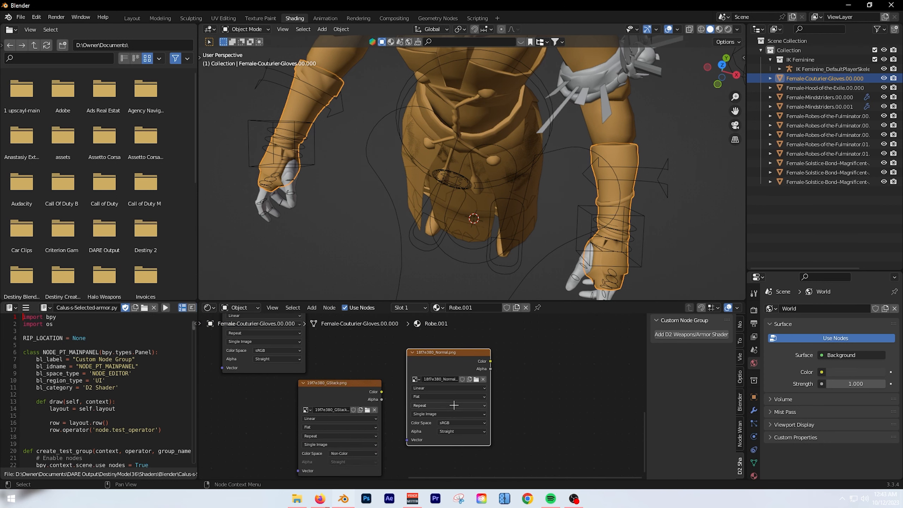
left_click(453, 423)
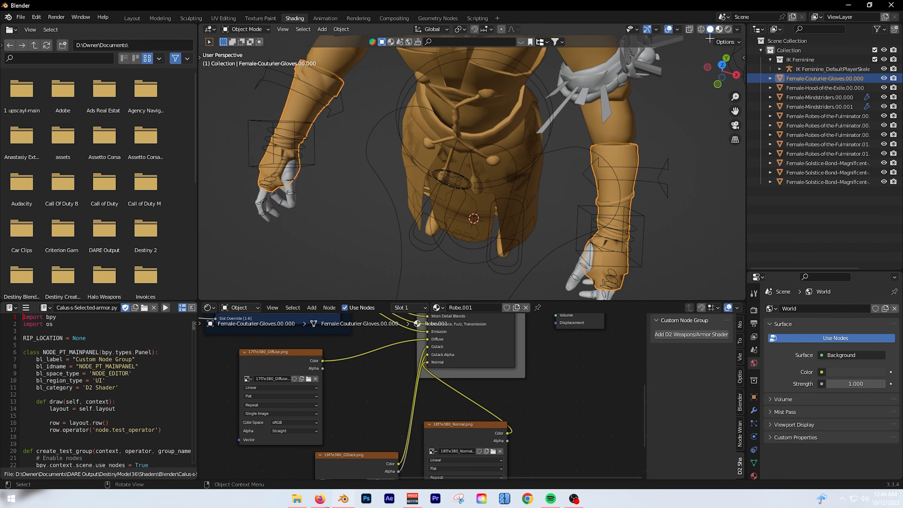
Step: Switch the viewport to Material Preview and examine the gloves' texturing and node setup from several angles
left_click(719, 30)
middle_click_drag(478, 203, 494, 165)
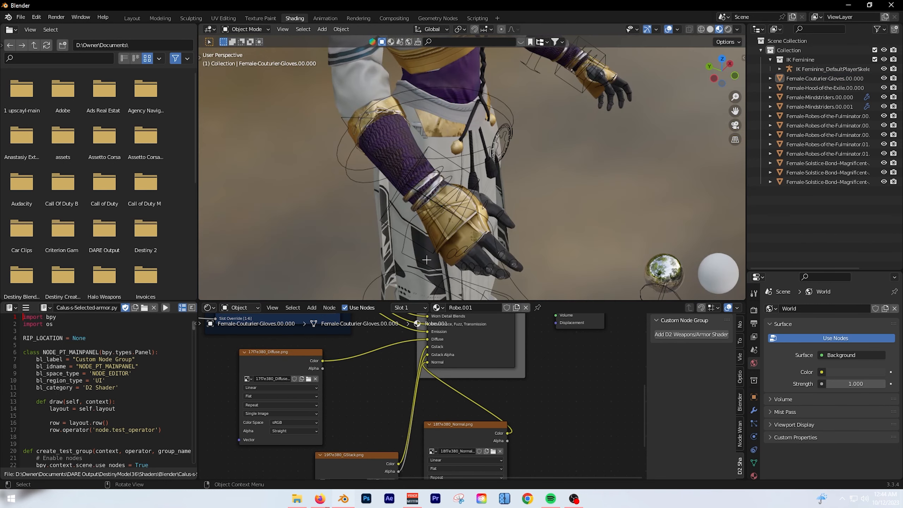
middle_click_drag(438, 395, 409, 389)
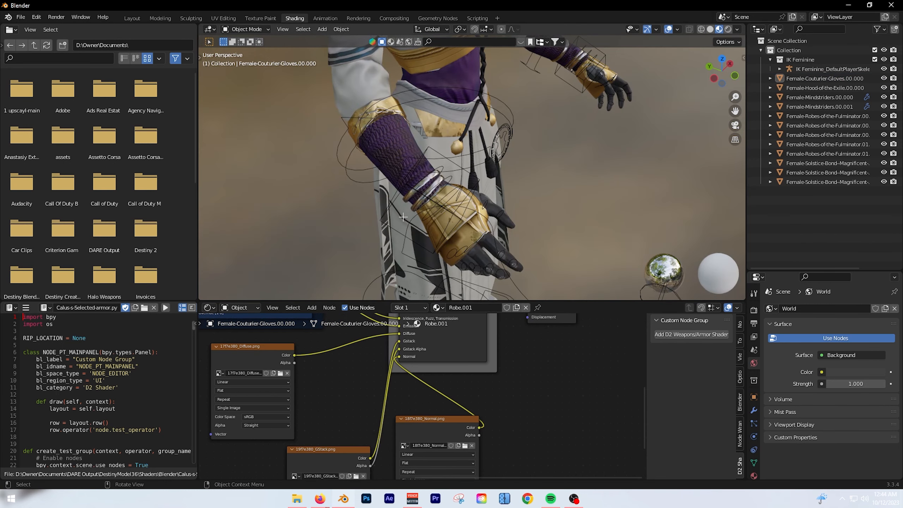
left_click(406, 204)
left_click(465, 234)
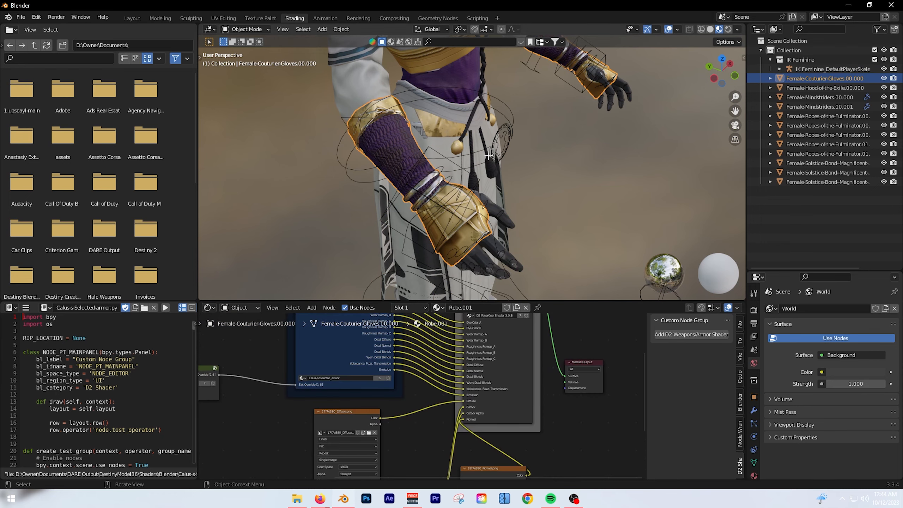
middle_click_drag(622, 192, 561, 171)
left_click(582, 213)
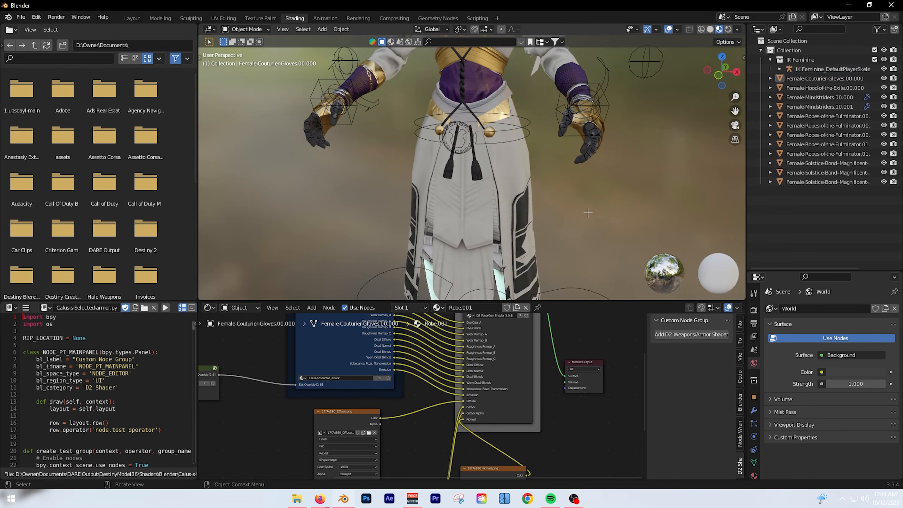
scroll(588, 213, "up", 3)
middle_click_drag(588, 213, 577, 259, "shift")
middle_click_drag(626, 84, 583, 82)
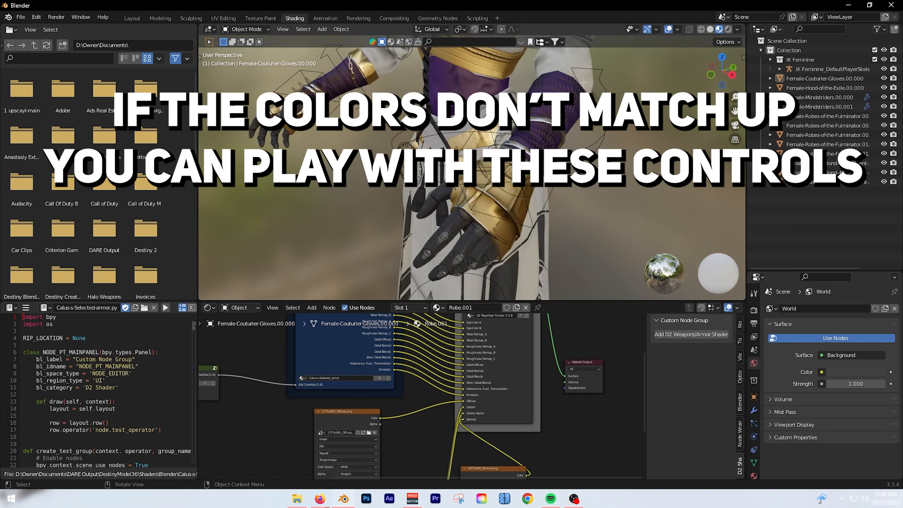
Step: Select the gloves and try the sRGB color space on their Dyemap image node to compare the colors
left_click(574, 106)
middle_click_drag(265, 429, 526, 381)
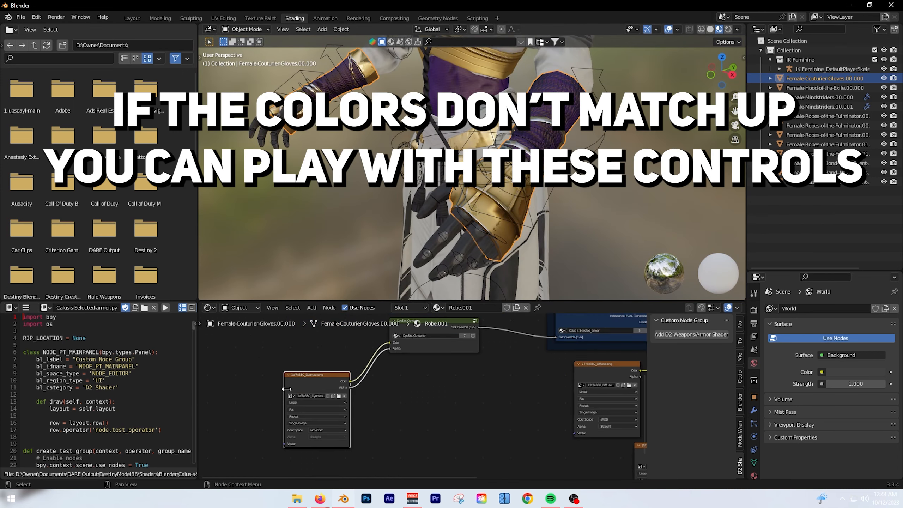
left_click_drag(302, 386, 287, 360)
left_click(355, 371)
scroll(308, 406, "up", 3)
left_click(311, 403)
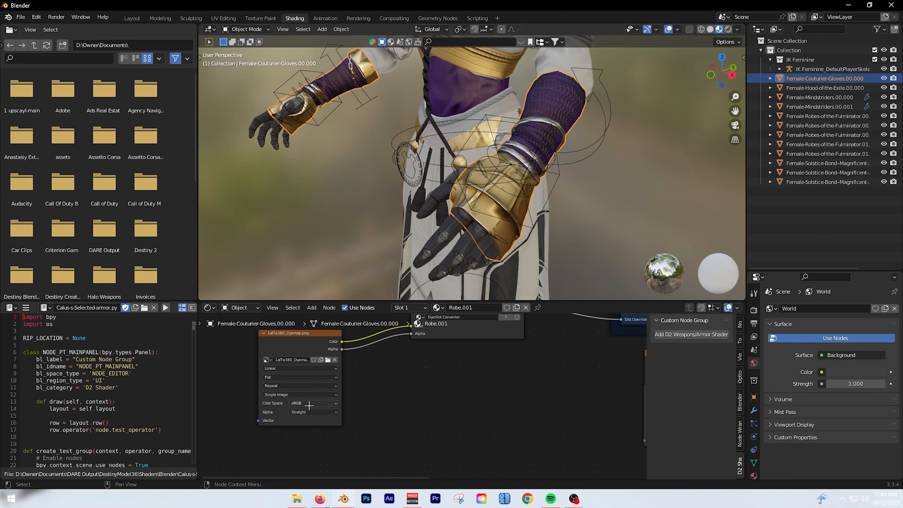
left_click(313, 402)
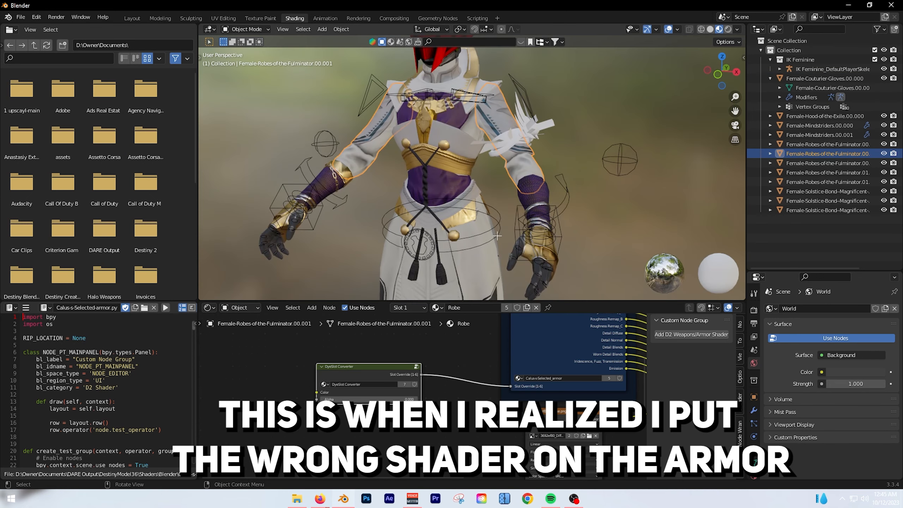
Step: Examine the shading of the robe, waist and gloves up close alongside the Robe material's nodes
scroll(511, 346, "down", 2)
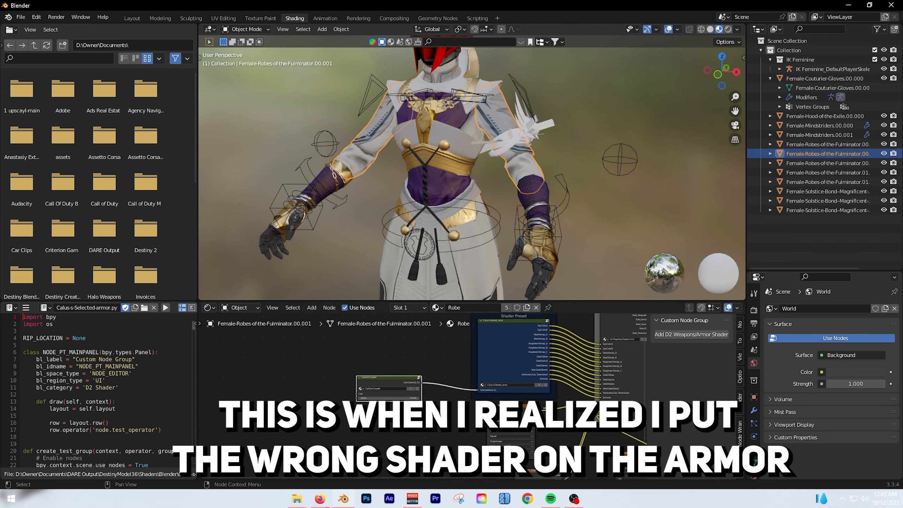
middle_click_drag(587, 193, 528, 196)
scroll(528, 196, "down", 2)
scroll(527, 196, "up", 4)
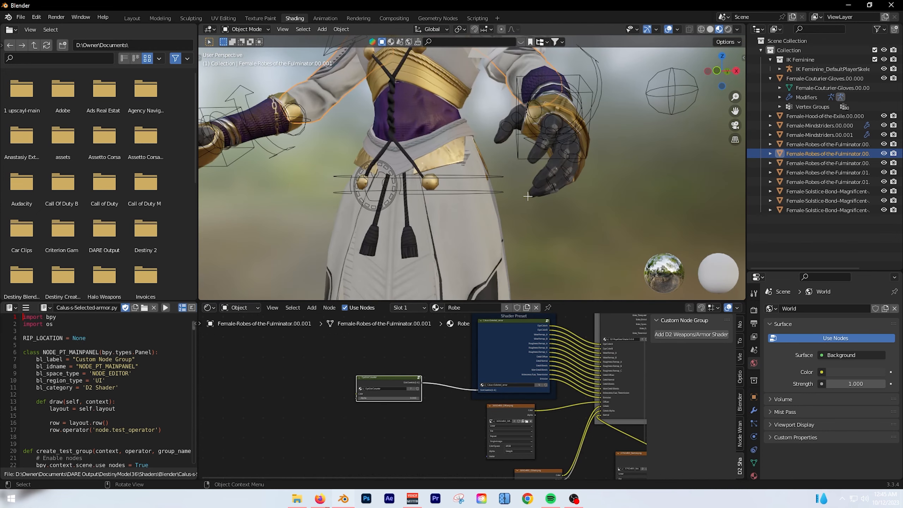
scroll(518, 200, "down", 4)
scroll(518, 200, "up", 3)
scroll(518, 200, "up", 2)
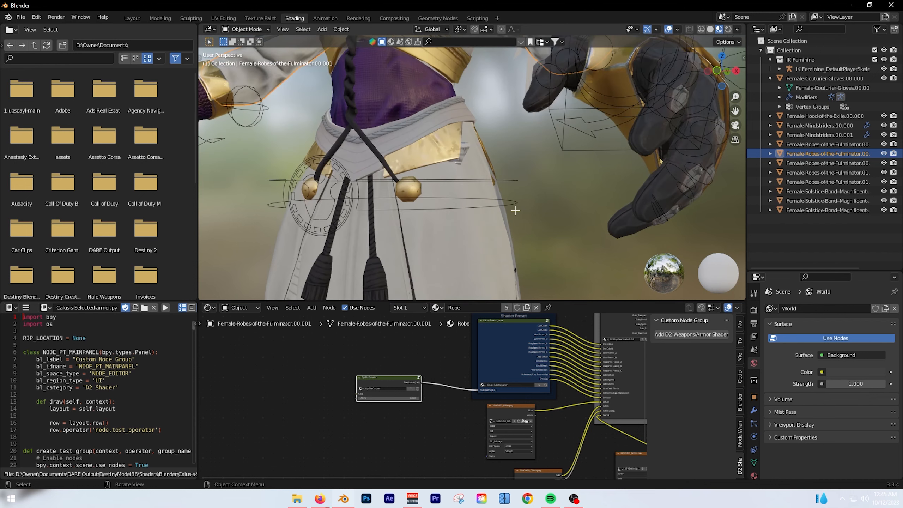
Step: Set the hood's shader preset node group to Calus-s-Selected_armor
scroll(516, 208, "down", 5)
scroll(494, 193, "up", 2)
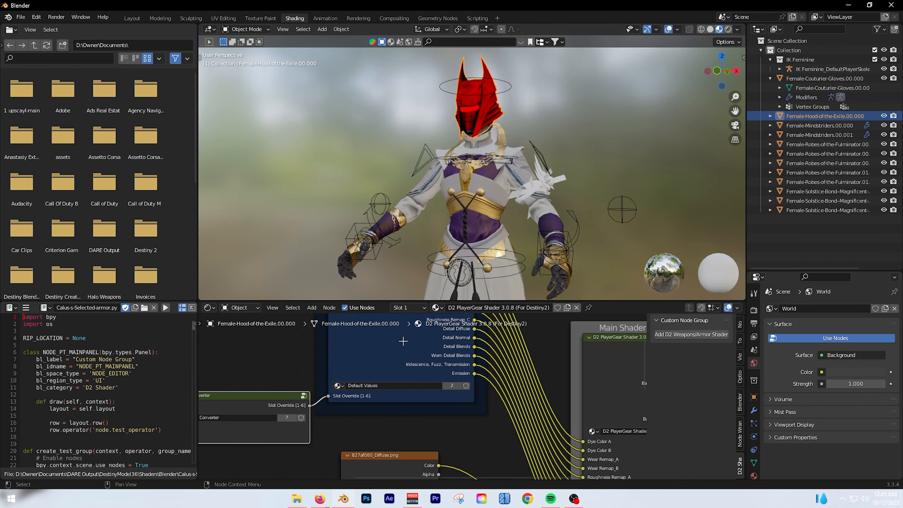
left_click(337, 386)
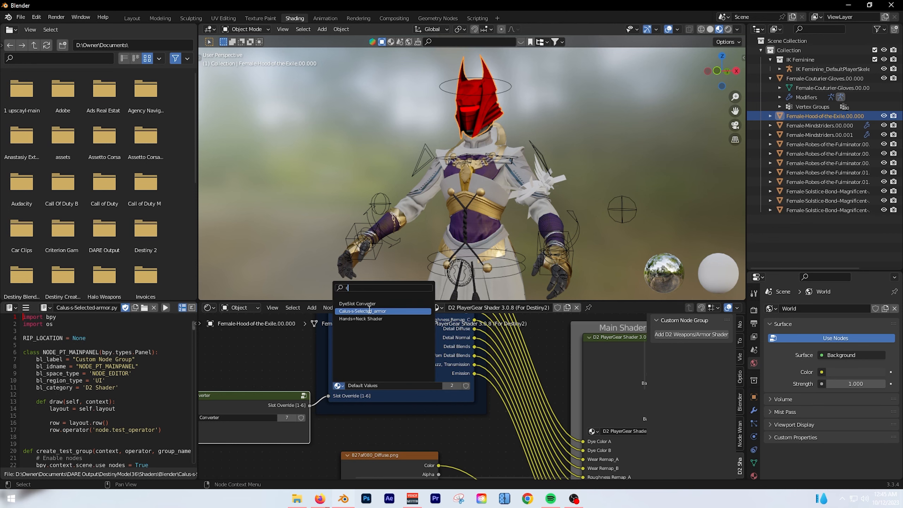
left_click(369, 308)
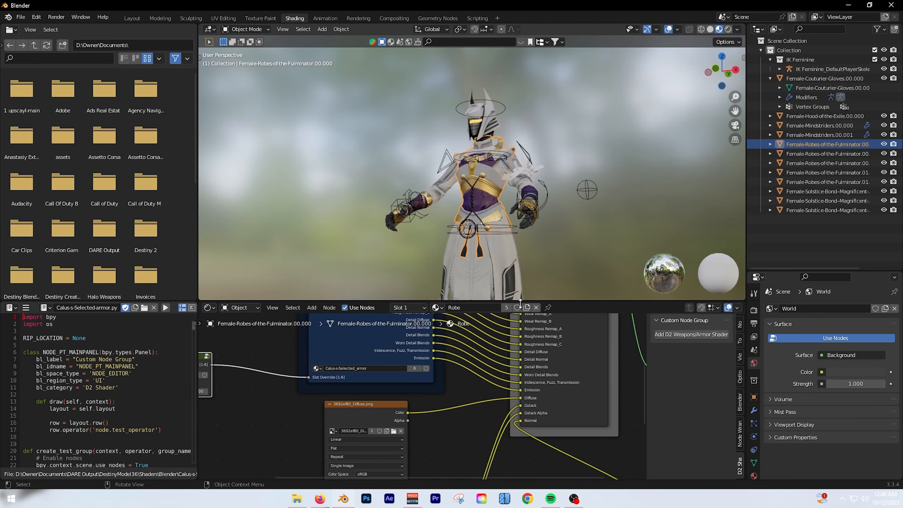
Step: Open the Precursor-Vex-Chrome-armor.py shader script from the Documents folder in the text editor
scroll(484, 385, "up", 4)
middle_click_drag(484, 385, 460, 397)
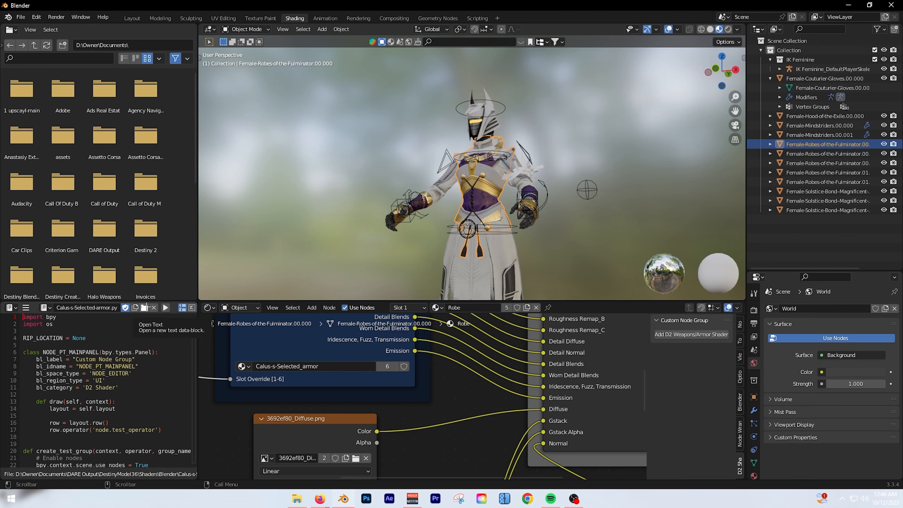
left_click(144, 307)
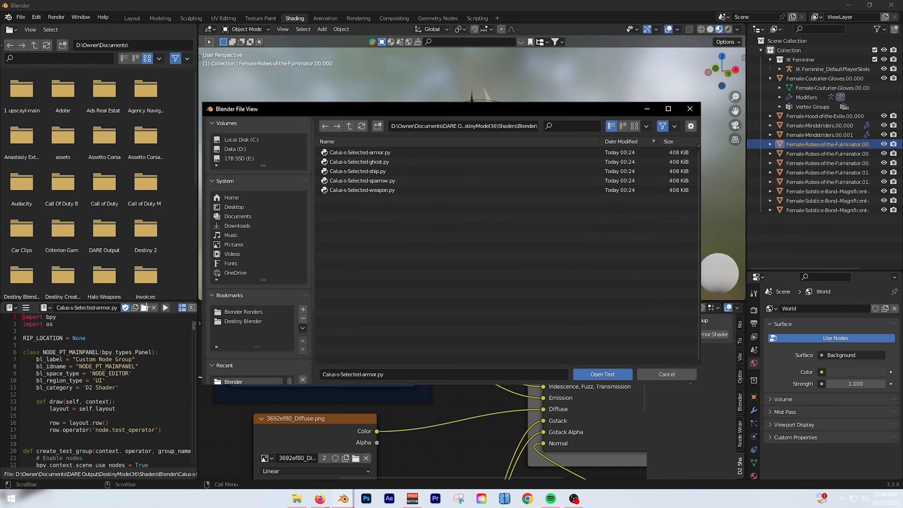
left_click(245, 313)
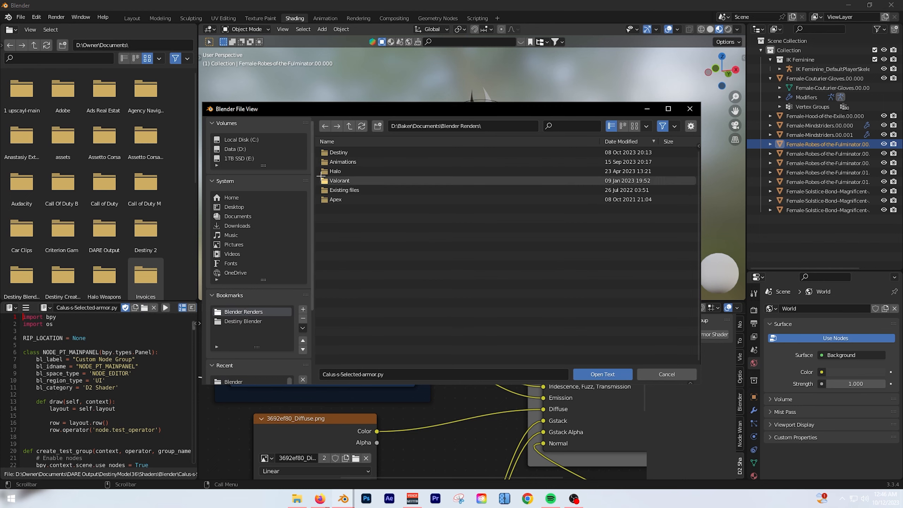
left_click(241, 217)
double_click(425, 153)
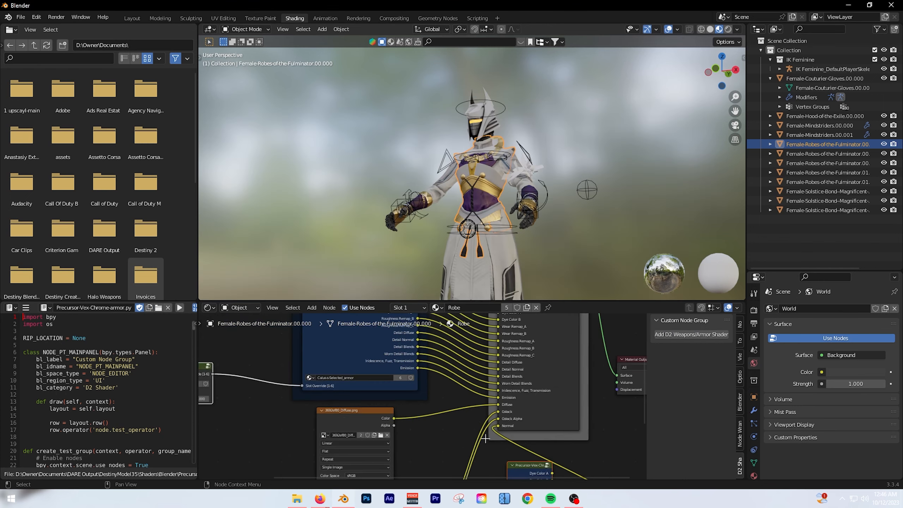
Step: Switch the Robe material's shader preset node group to Precursor-Vex-Chrome_armor
middle_click_drag(601, 426, 528, 299)
scroll(464, 374, "up", 5)
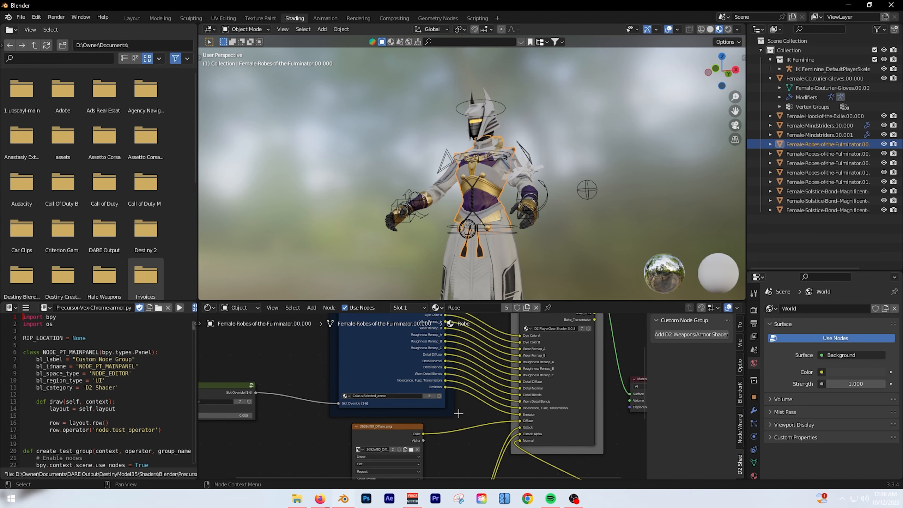
left_click(320, 396)
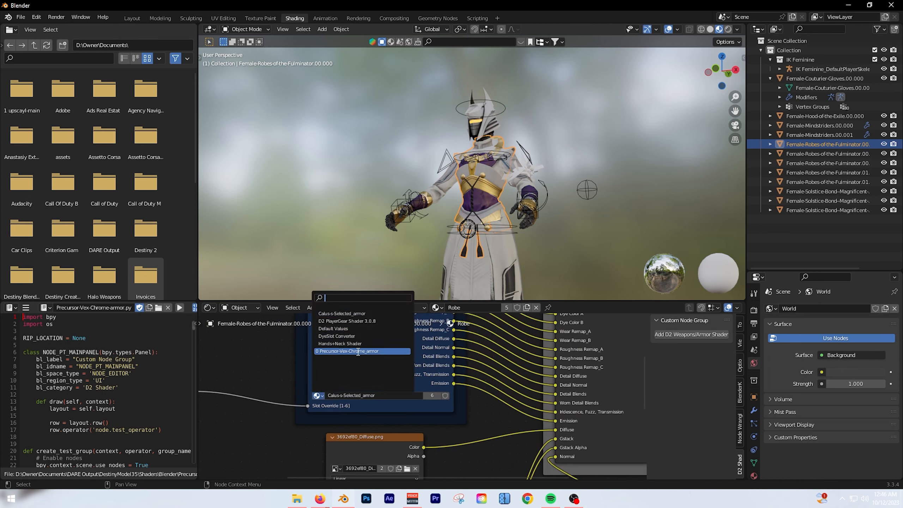
left_click(347, 351)
scroll(521, 203, "up", 5)
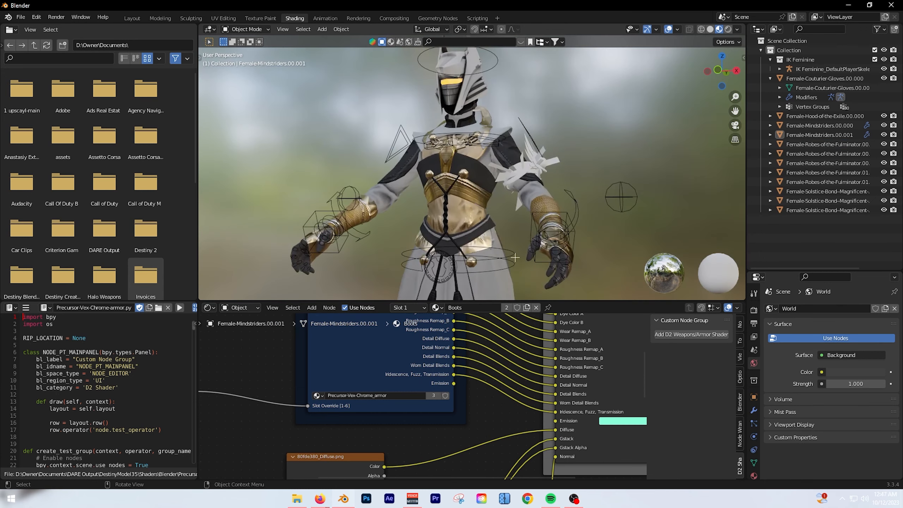
Step: Examine the recolored armor around the torso and shoulder, and pick the untextured bond on the arm
middle_click_drag(514, 213, 476, 213)
scroll(534, 160, "up", 4)
middle_click_drag(534, 160, 552, 208, "shift")
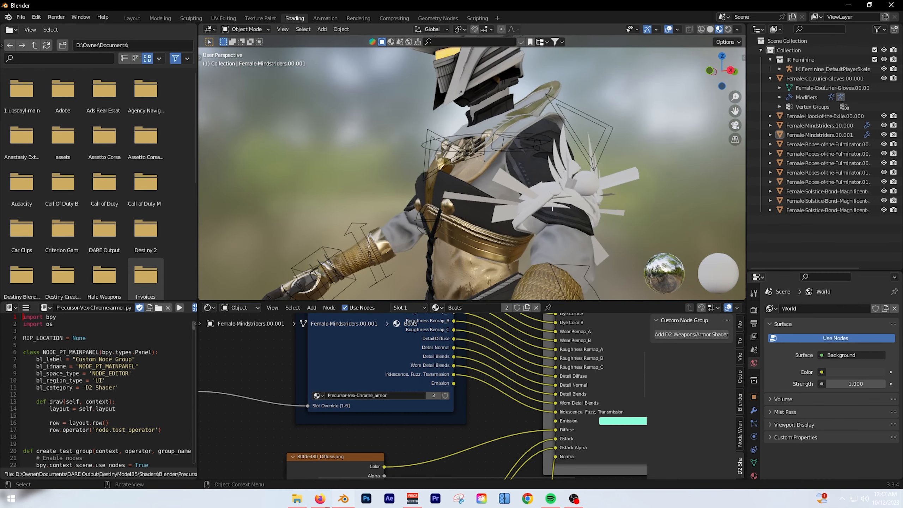
left_click(544, 196)
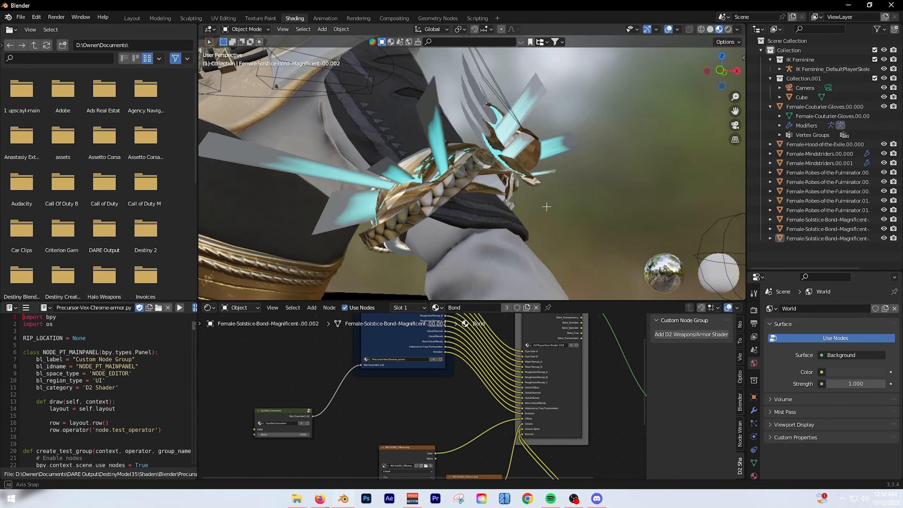
Step: Delete the Cube object from Collection.001
scroll(545, 202, "down", 5)
middle_click_drag(584, 207, 445, 231)
left_click(566, 226)
key("Delete")
Step: Examine the textured bond and its glowing ray planes up close from several angles
scroll(419, 199, "up", 5)
scroll(401, 182, "up", 5)
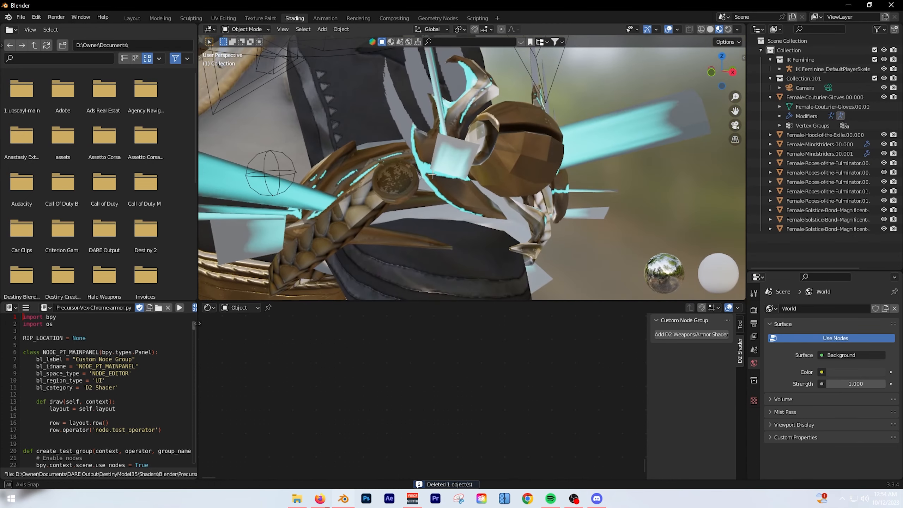
left_click(435, 180)
scroll(516, 173, "up", 3)
scroll(517, 173, "down", 3)
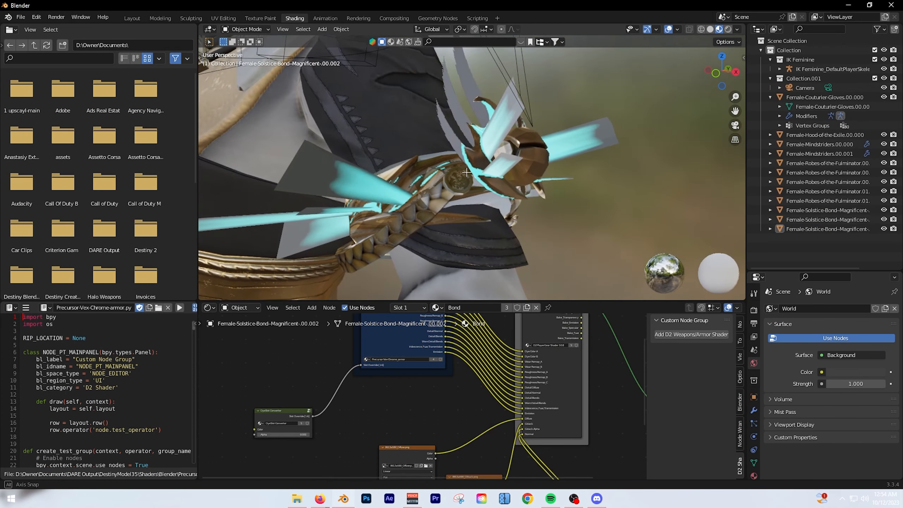
middle_click_drag(556, 121, 507, 147)
middle_click_drag(394, 151, 412, 145)
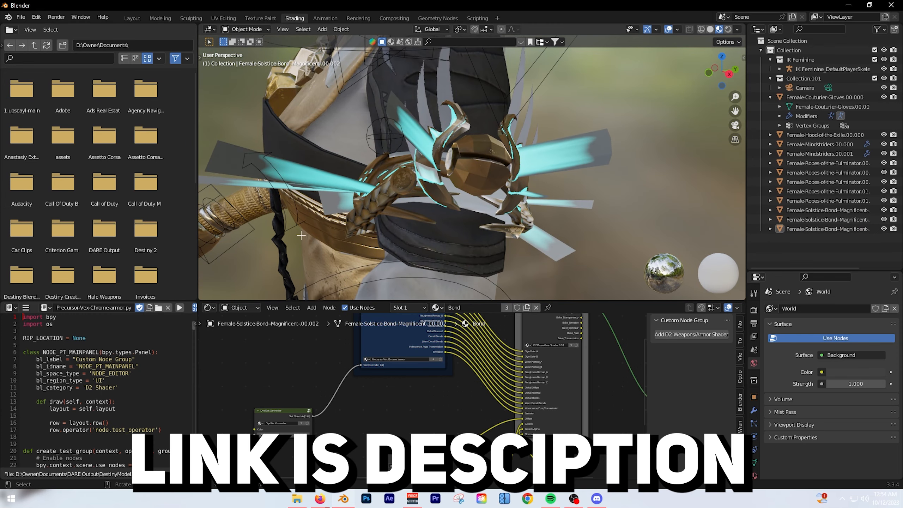
scroll(378, 190, "down", 3)
middle_click_drag(460, 213, 492, 213)
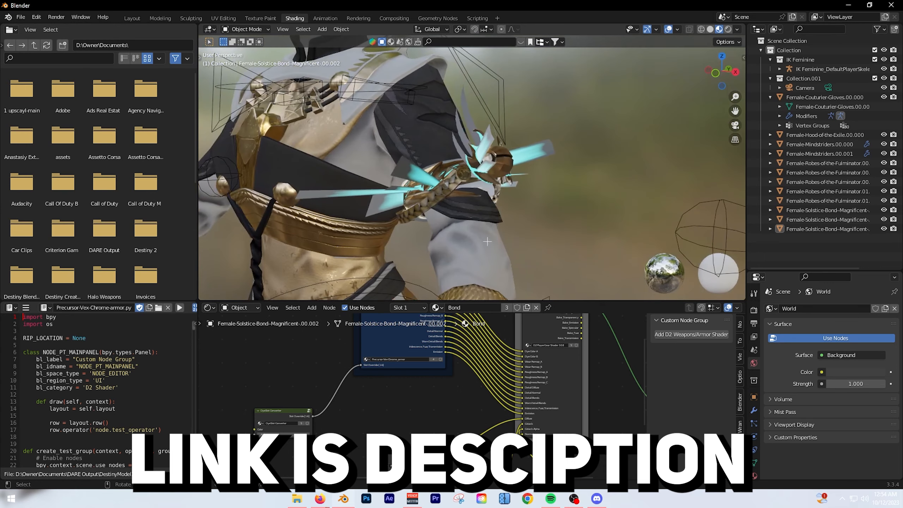
Step: Append the Warlock Bond Shader material from the Destiny 2 -Emission Shader.blend file in Downloads
left_click(20, 17)
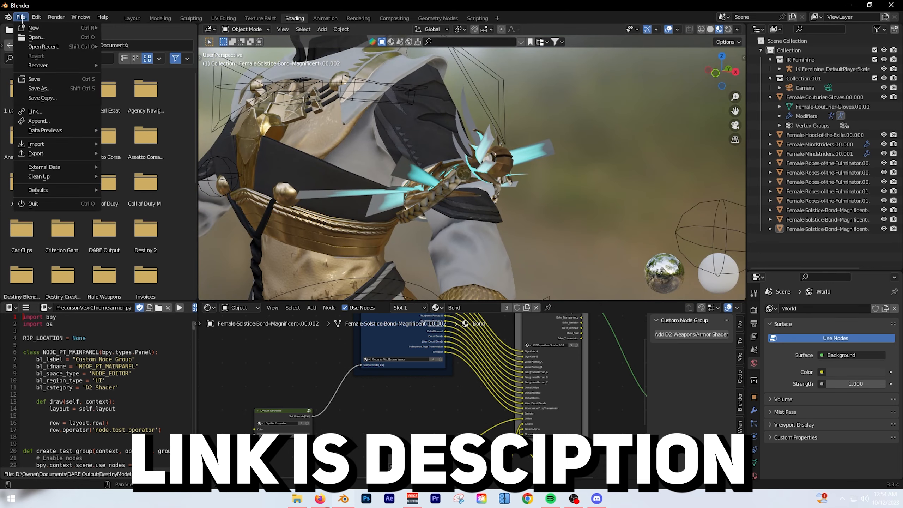
left_click(69, 120)
left_click(249, 226)
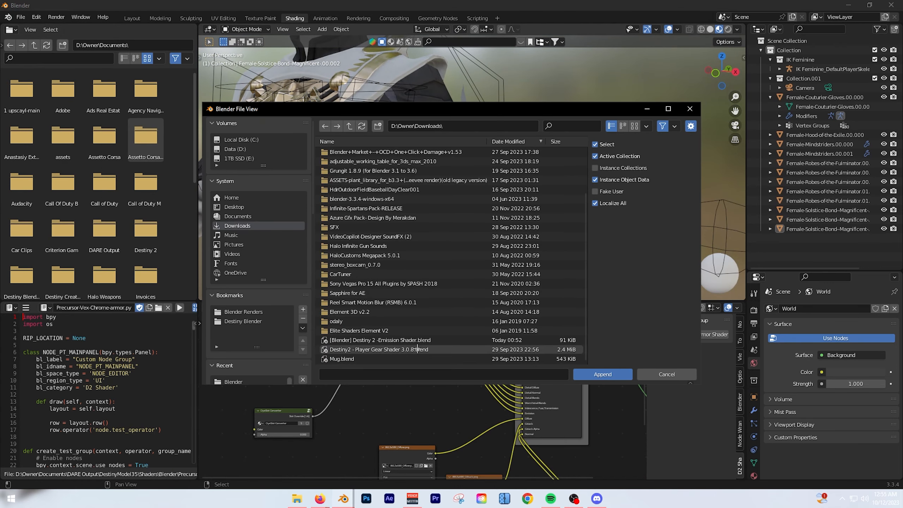
double_click(434, 341)
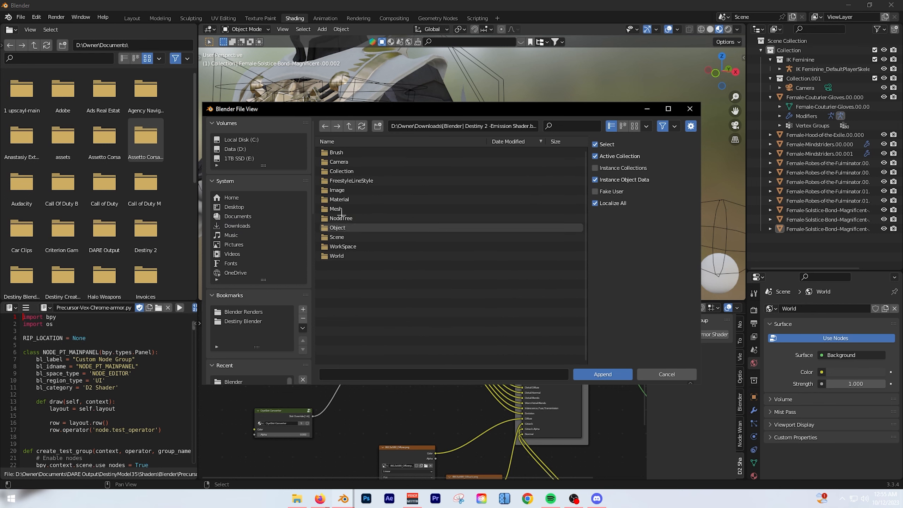
double_click(356, 200)
double_click(355, 153)
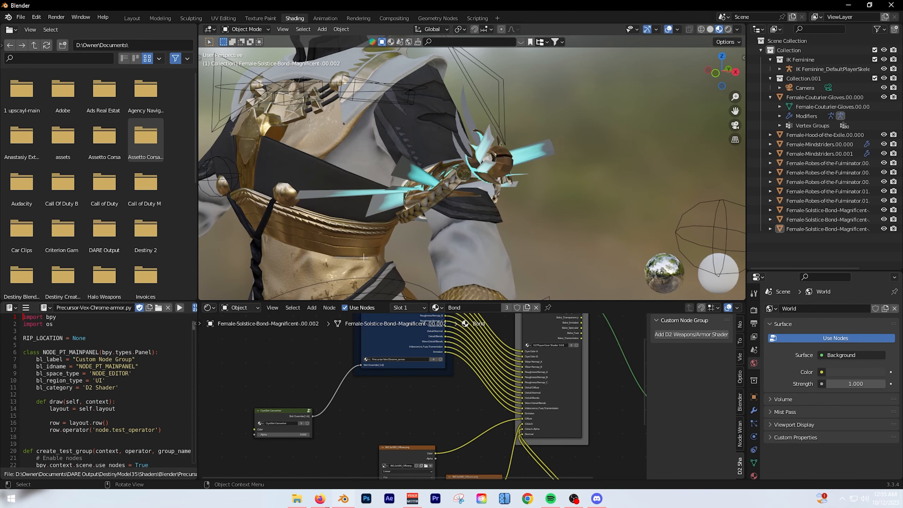
Step: Assign the Warlock Bond Shader.001 material to the bond's ray planes, mesh Female-Solstice-Bond-Magnificent.00.002
left_click(437, 307)
left_click(420, 178)
scroll(488, 295, "up", 4)
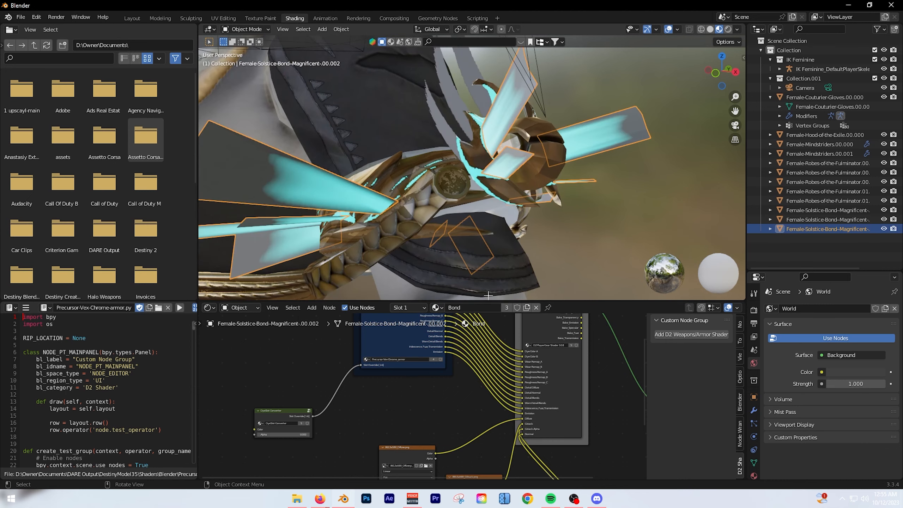
left_click(439, 308)
type("wa")
left_click(469, 321)
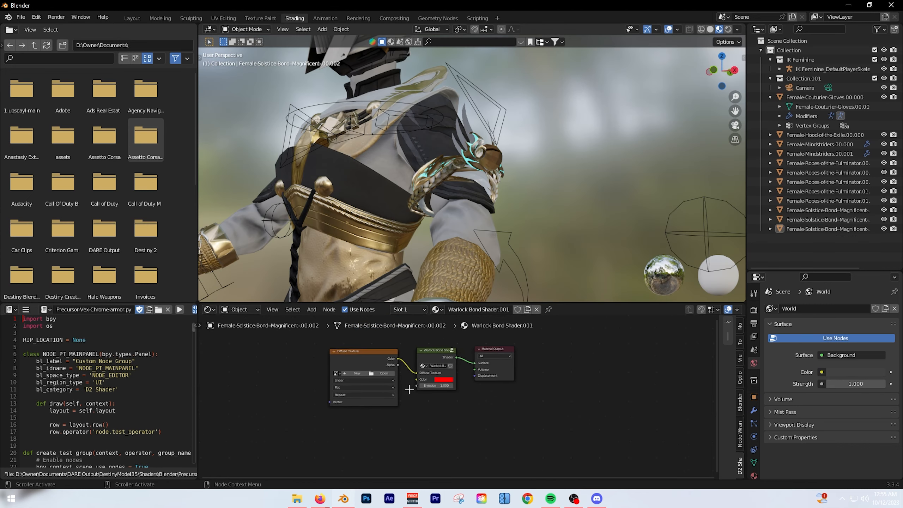
Step: Replace the empty Diffuse Texture node in the ray planes' Warlock Bond Shader.001 material with 8613a580_Diffuse.png from the bond's textures folder
middle_click_drag(411, 389, 458, 412)
left_click(502, 136)
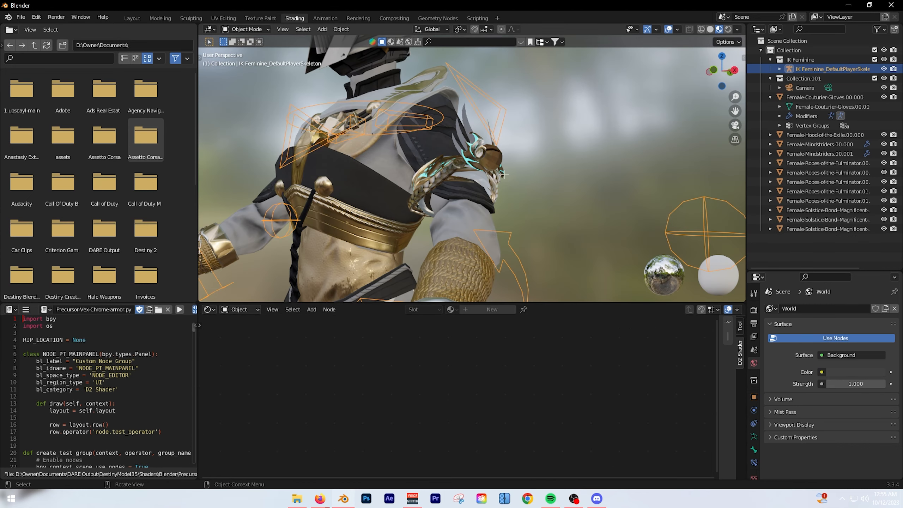
left_click(496, 165)
left_click(508, 188)
scroll(491, 424, "up", 6)
middle_click_drag(491, 424, 505, 425)
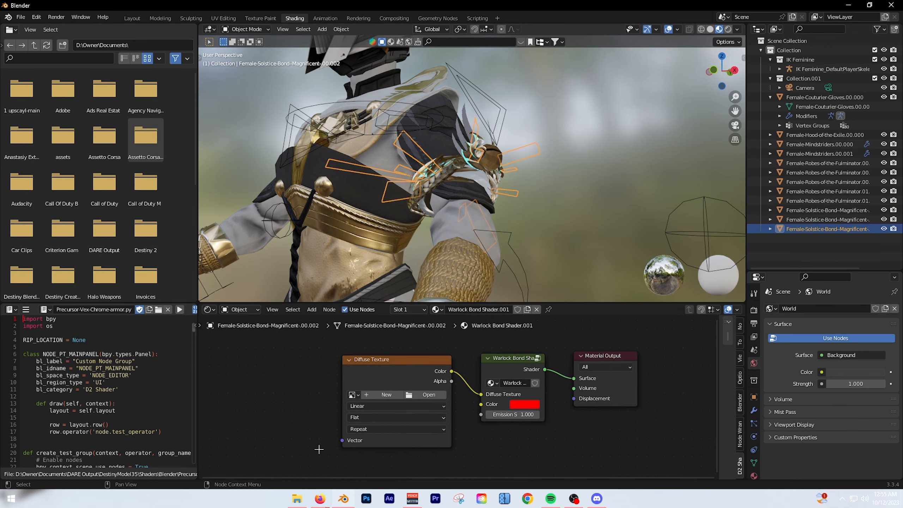
key("alt+Tab")
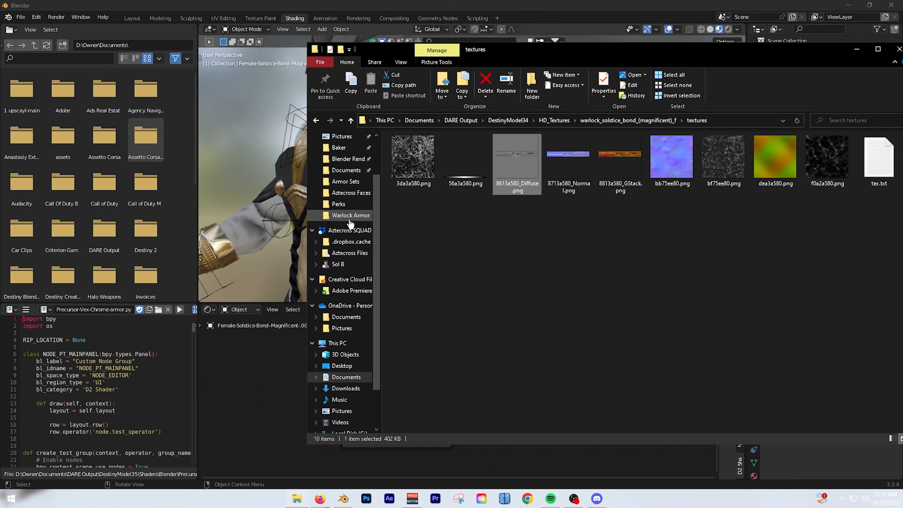
left_click_drag(350, 223, 487, 394)
left_click(360, 382)
key("x")
left_click(557, 181)
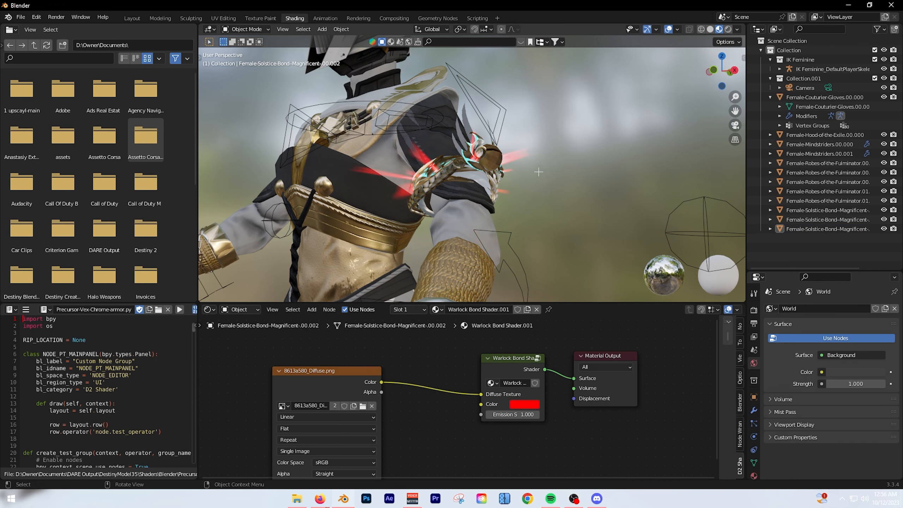
Step: Set the ray planes' Warlock Bond Shader color to pink with hue 0.844, saturation 0.795 and value 3.000
scroll(548, 185, "up", 5)
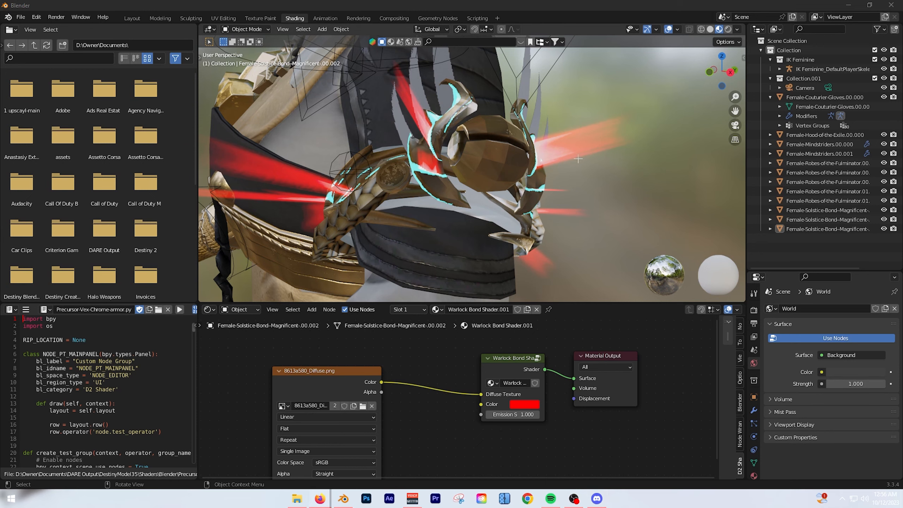
middle_click_drag(286, 158, 571, 146)
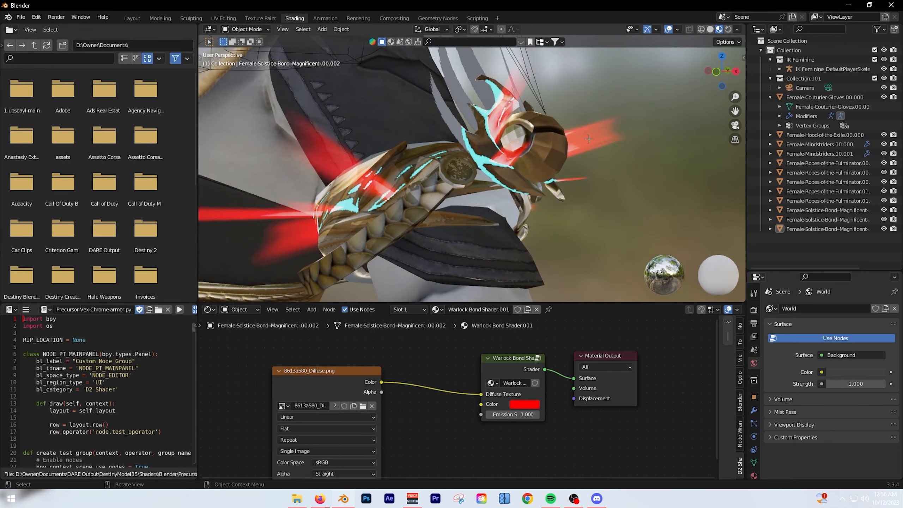
left_click(589, 139)
left_click(520, 406)
left_click_drag(553, 335, 561, 319)
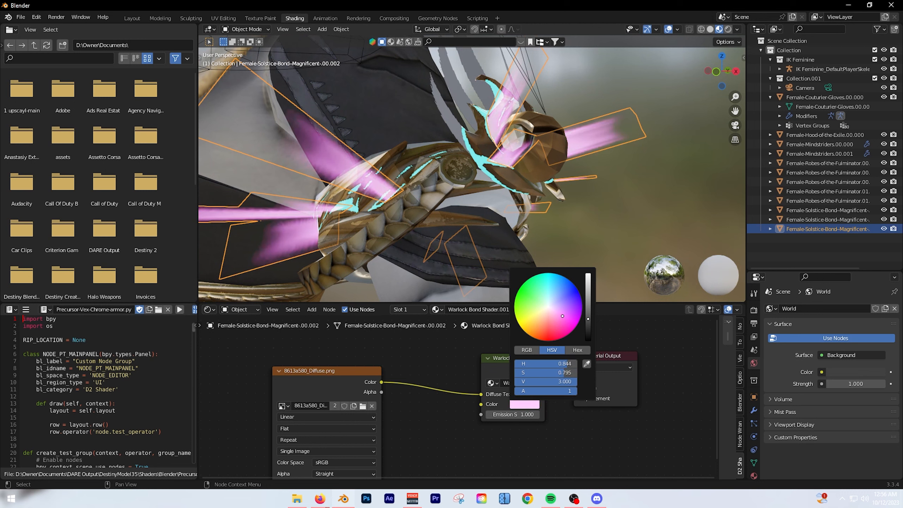
Step: Disconnect the preset's Emission link in the bond body's Bond material and set its emission color to matching pink
left_click(488, 170)
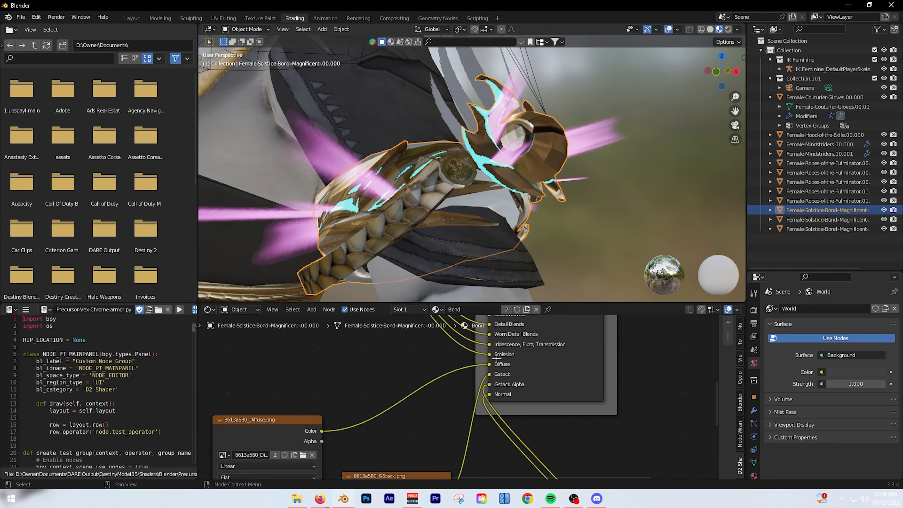
left_click_drag(490, 354, 448, 331)
left_click(569, 354)
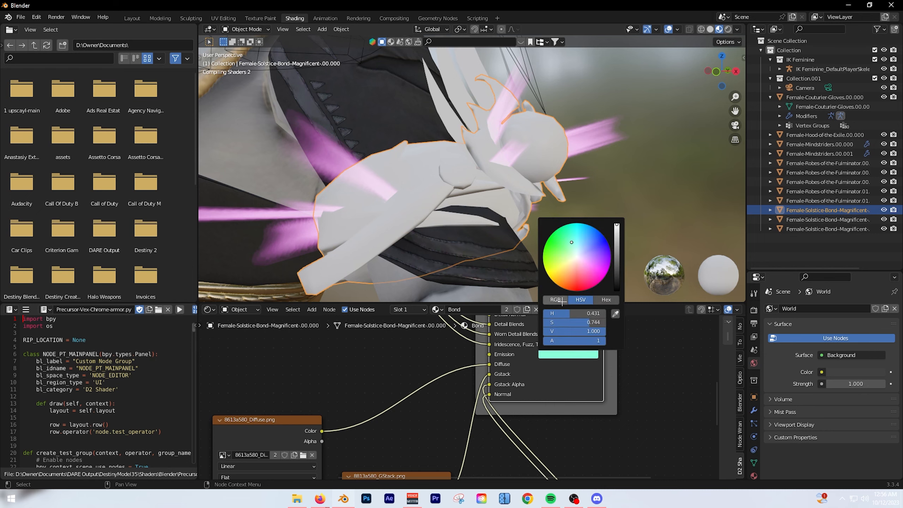
left_click_drag(586, 260, 587, 268)
left_click(661, 190)
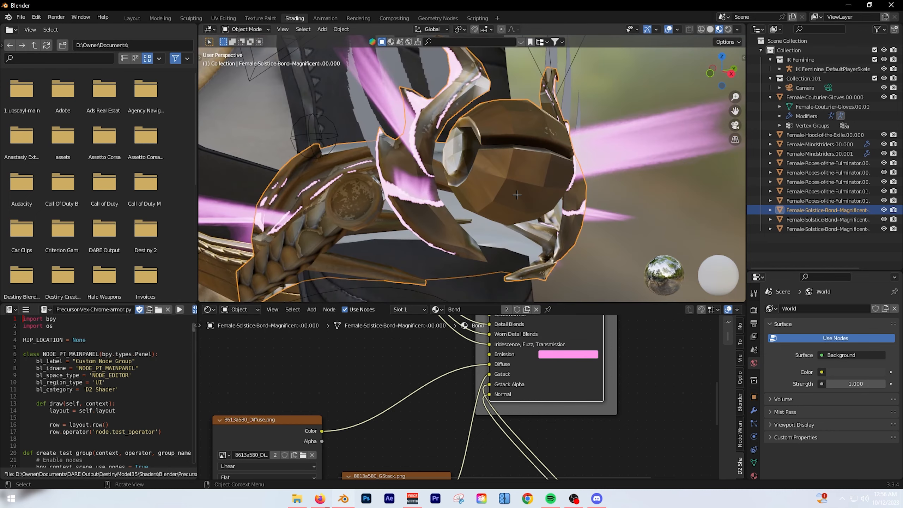
Step: Examine the bond's pink emission and its Bond material nodes from several angles, deselecting everything for a clear view
scroll(517, 194, "down", 6)
middle_click_drag(517, 195, 523, 222)
scroll(494, 228, "down", 2)
scroll(538, 220, "up", 5)
scroll(522, 222, "up", 8)
scroll(522, 391, "down", 2)
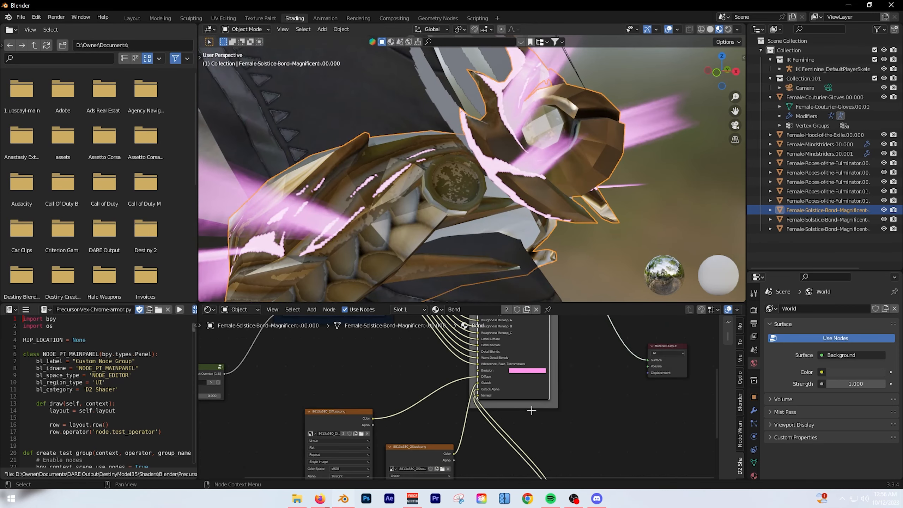
middle_click_drag(508, 398, 521, 397)
scroll(572, 231, "down", 4)
middle_click_drag(572, 231, 493, 192)
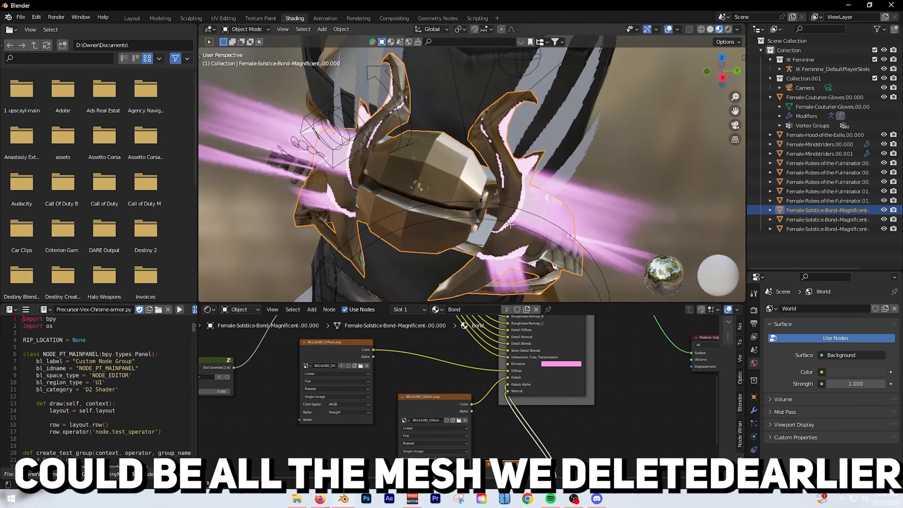
scroll(492, 192, "up", 2)
scroll(437, 215, "down", 3)
key("alt+a")
middle_click_drag(420, 216, 492, 197)
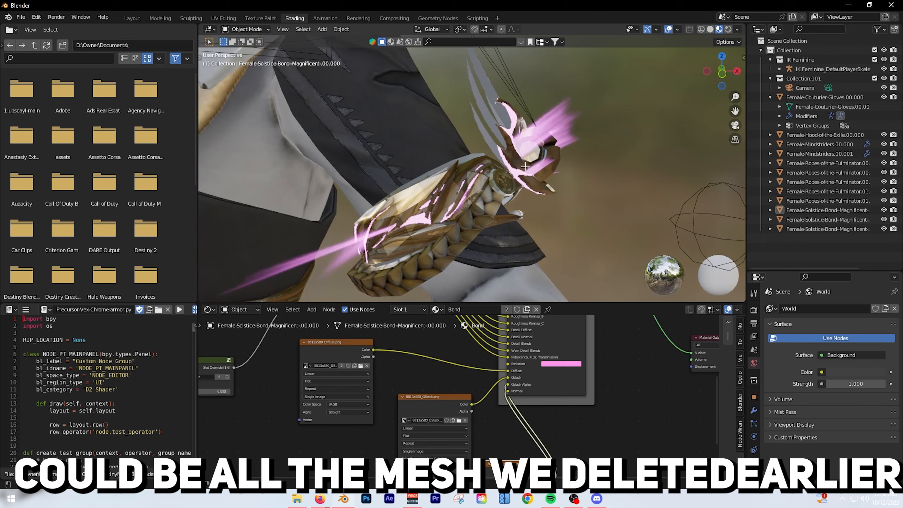
Step: Examine the shaded bond on the arm from several angles, selecting its separate meshes and checking the body mesh's visibility
scroll(492, 197, "down", 3)
scroll(465, 221, "up", 3)
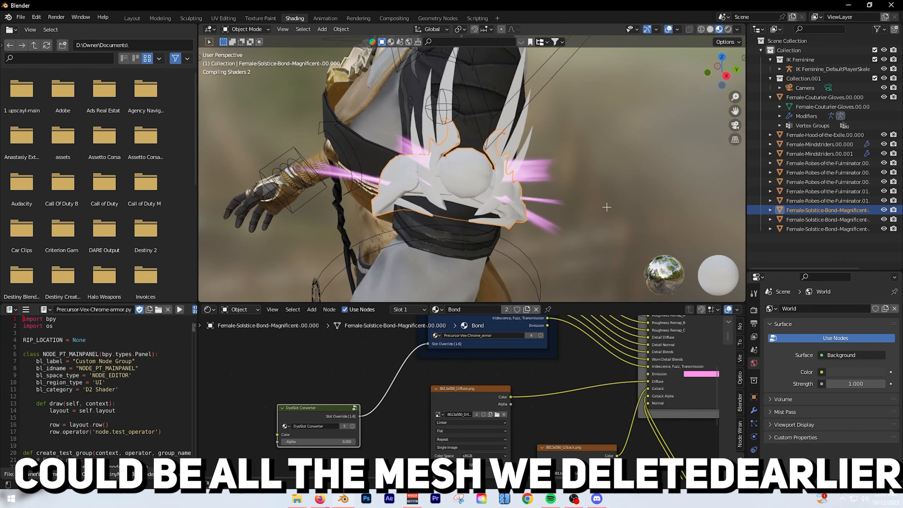
left_click(594, 243)
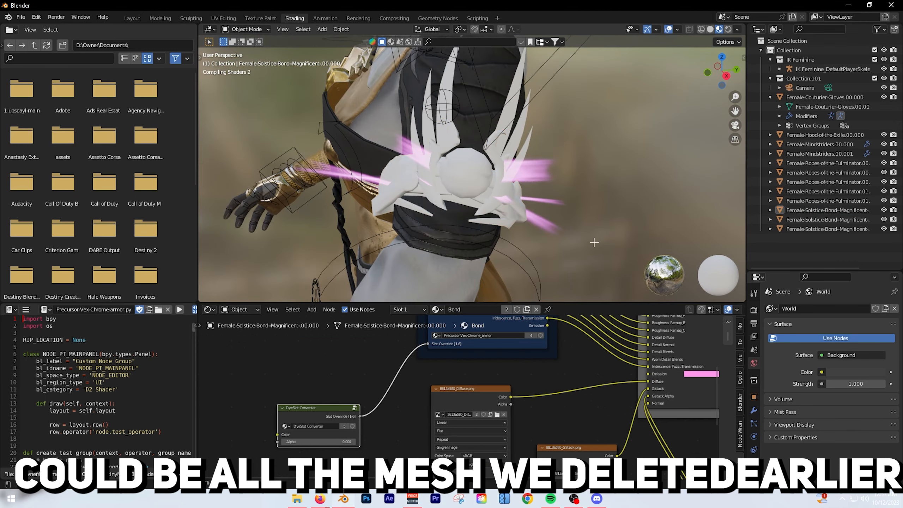
scroll(567, 208, "up", 5)
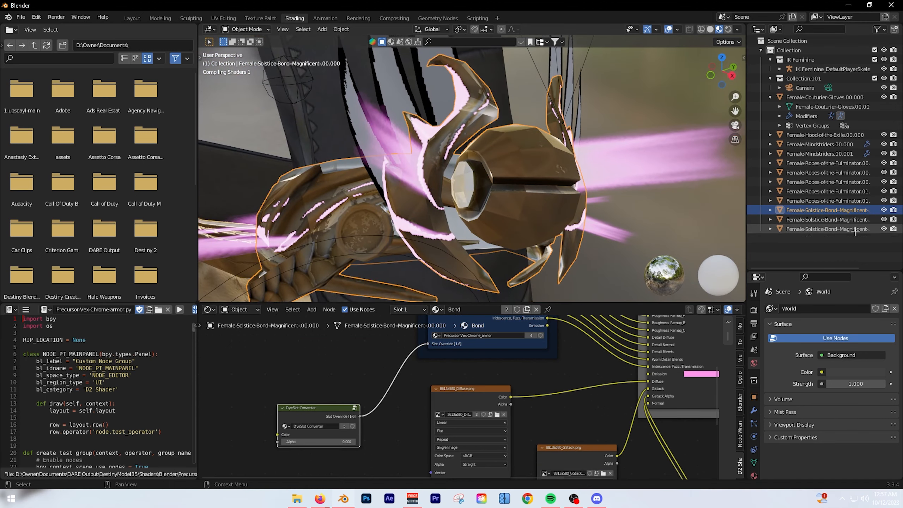
left_click(819, 210)
left_click(819, 201)
left_click(884, 210)
scroll(413, 323, "down", 3)
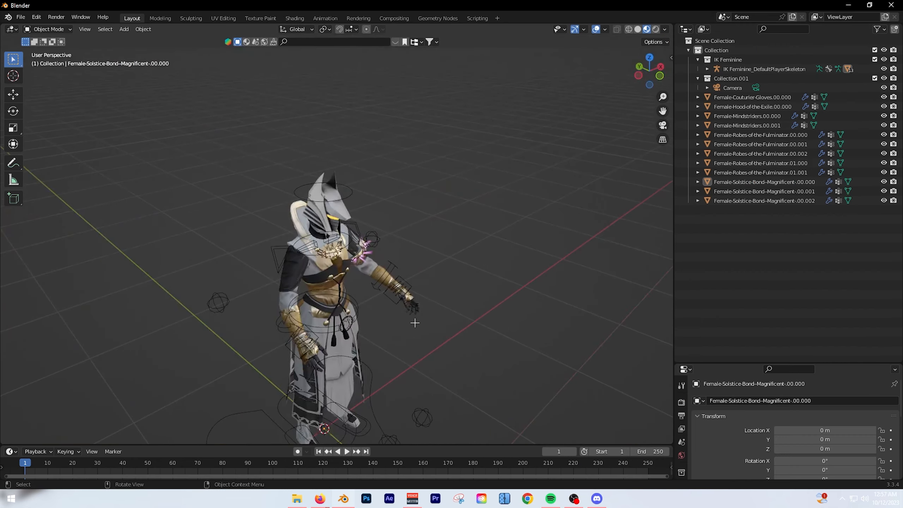
Step: Give the glowing lower-leg mesh, Female-Mindstriders.00.001, its own single-user copy of the Warlock Bond Shader.001 material
scroll(413, 323, "up", 3)
middle_click_drag(413, 323, 330, 306)
scroll(330, 306, "down", 3)
scroll(370, 341, "up", 4)
middle_click_drag(369, 391, 408, 250, "shift")
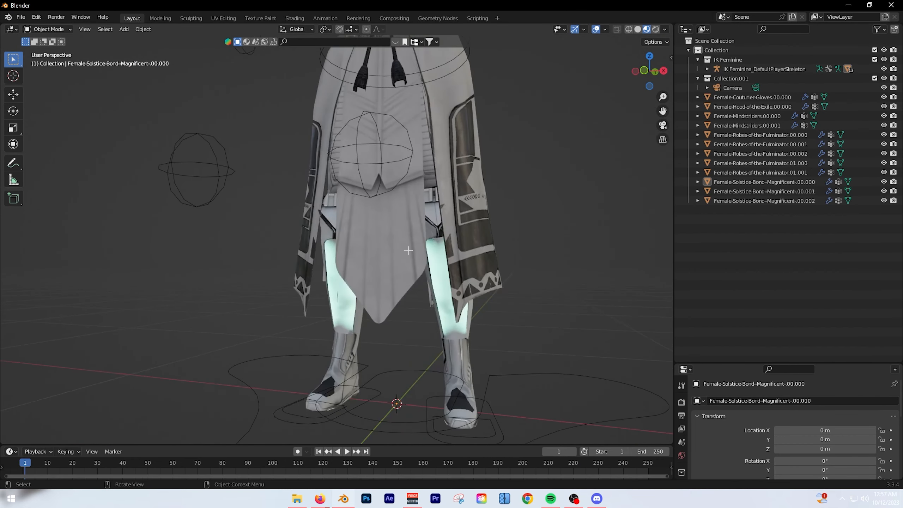
left_click(442, 325)
left_click(295, 18)
middle_click_drag(497, 410, 485, 423)
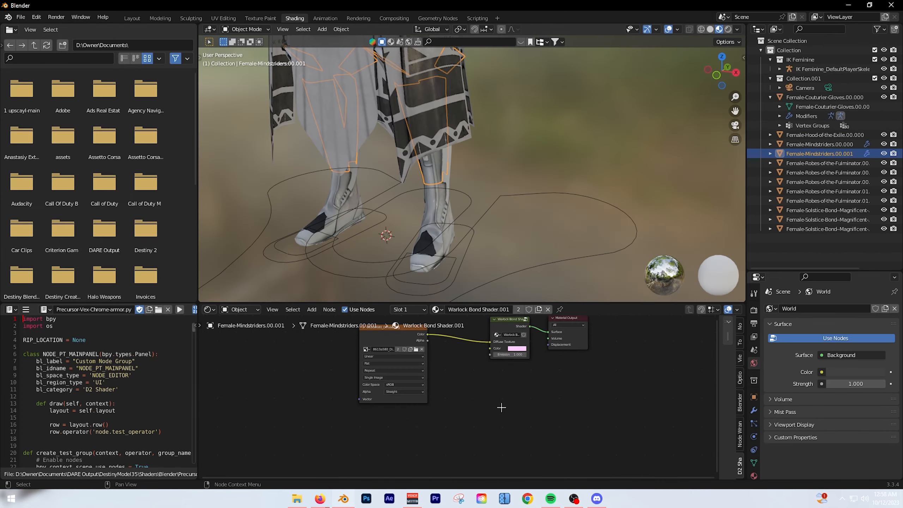
left_click(538, 309)
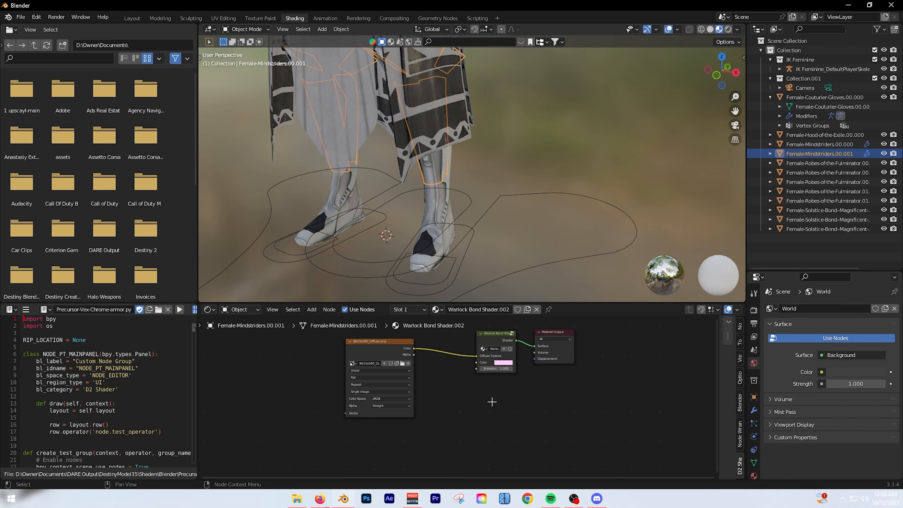
Step: Replace the copied material's bond diffuse image with 80fde380_Diffuse.png from the boots' textures and connect its color to Diffuse Texture
left_click(384, 342)
key("x")
left_click(297, 498)
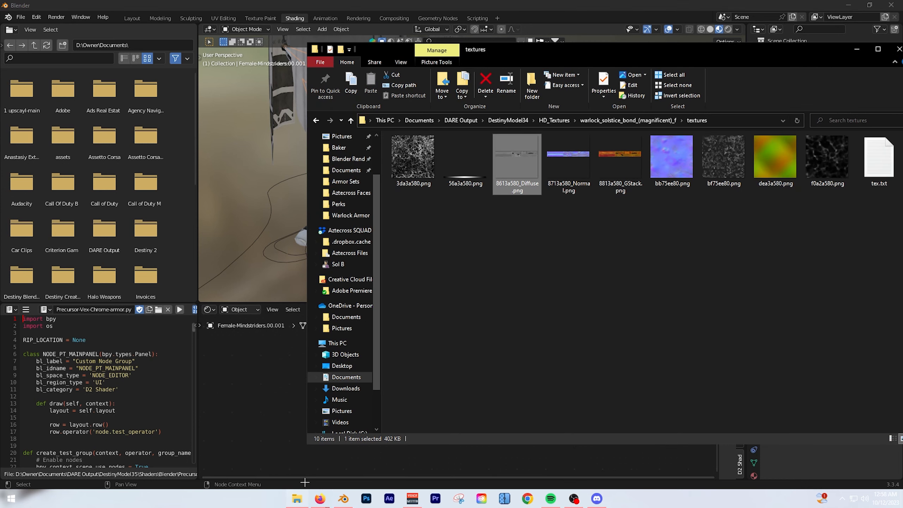
left_click(316, 120)
left_click_drag(517, 164, 236, 379)
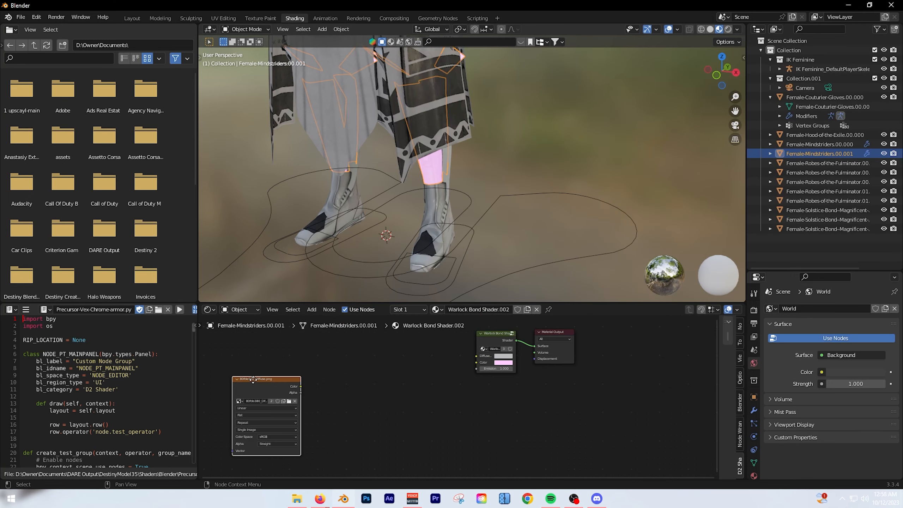
left_click_drag(296, 386, 475, 356)
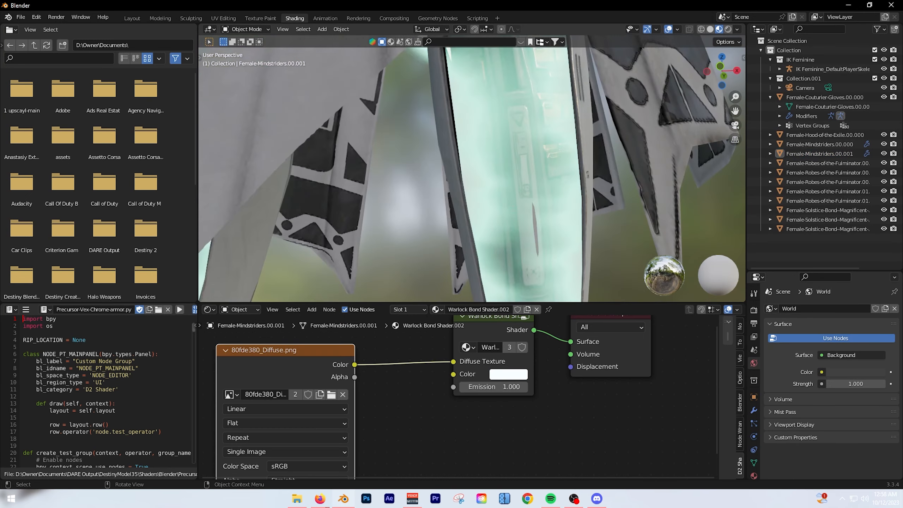
Step: Set the leg mesh's Warlock Bond Shader color to green with hue 0.363, saturation 0.656 and value 3.000
left_click(509, 374)
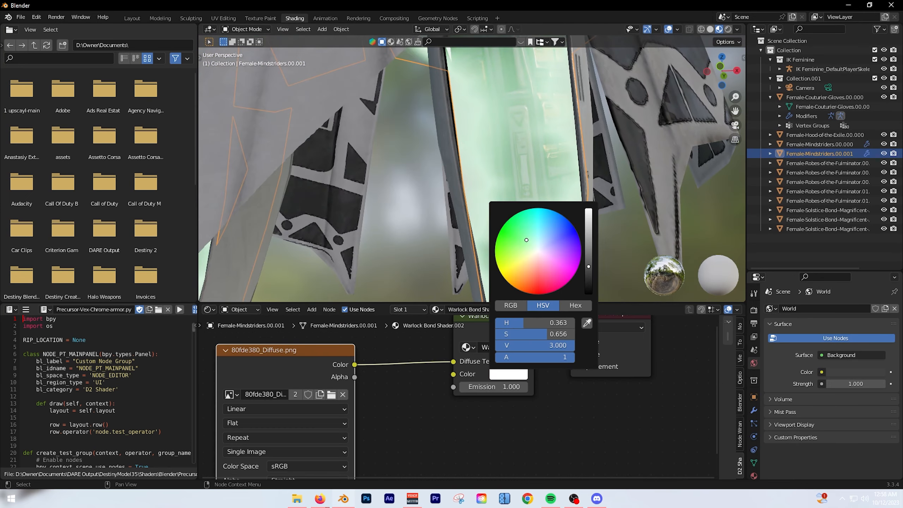
left_click(529, 416)
scroll(480, 372, "down", 7)
middle_click_drag(424, 390, 429, 413)
scroll(391, 187, "down", 8)
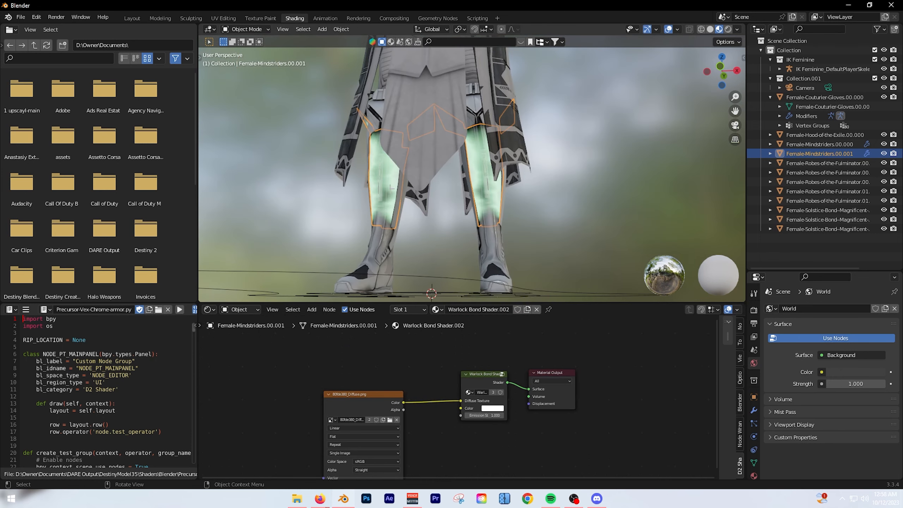
scroll(392, 187, "down", 3)
Step: Examine the whole textured character in the Layout workspace, including the glowing legs, helmet, torso and the arm bond up close
left_click(132, 18)
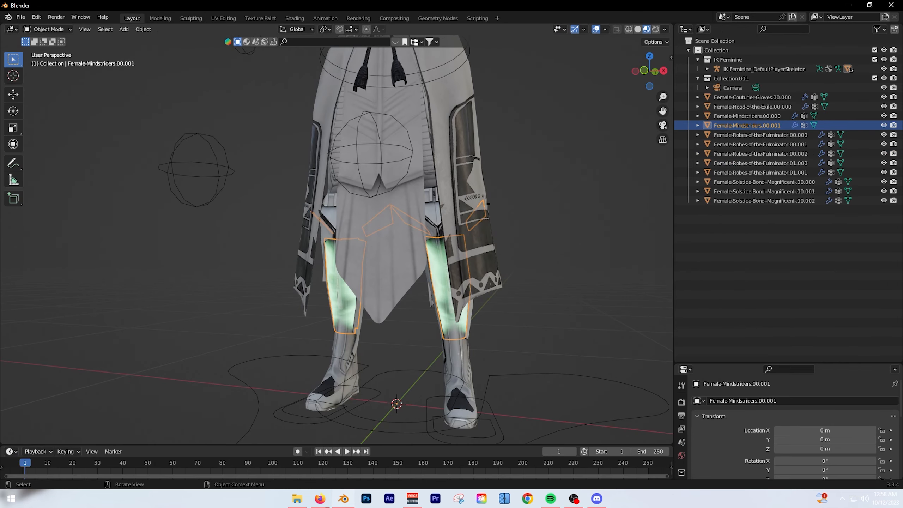
scroll(489, 252, "down", 5)
scroll(331, 250, "up", 3)
middle_click_drag(330, 250, 311, 299, "shift")
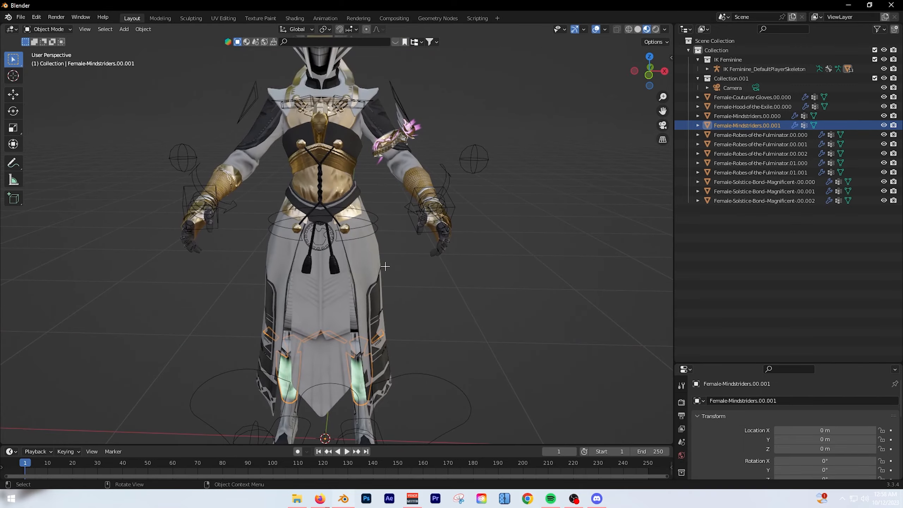
middle_click_drag(385, 266, 325, 251)
scroll(320, 192, "up", 9)
scroll(320, 192, "down", 7)
middle_click_drag(320, 191, 397, 173)
scroll(397, 173, "up", 2)
middle_click_drag(409, 238, 419, 400, "shift")
middle_click_drag(419, 265, 344, 260)
scroll(343, 264, "up", 9)
scroll(343, 259, "down", 4)
left_click(252, 274)
middle_click_drag(252, 274, 334, 231)
scroll(272, 261, "down", 4)
scroll(403, 250, "up", 4)
middle_click_drag(341, 210, 347, 219)
scroll(347, 218, "up", 4)
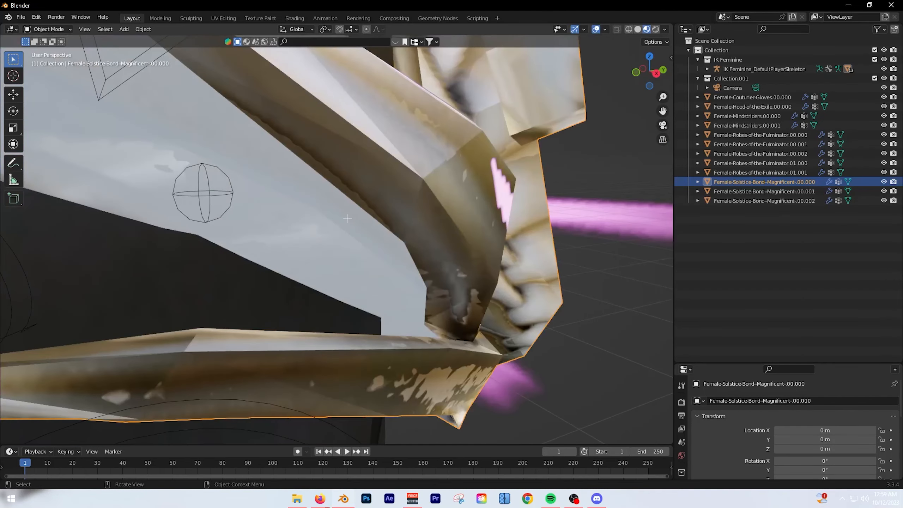
scroll(307, 193, "down", 4)
Step: Try rendered viewport shading with the render engine set to Cycles
left_click(655, 29)
left_click(681, 402)
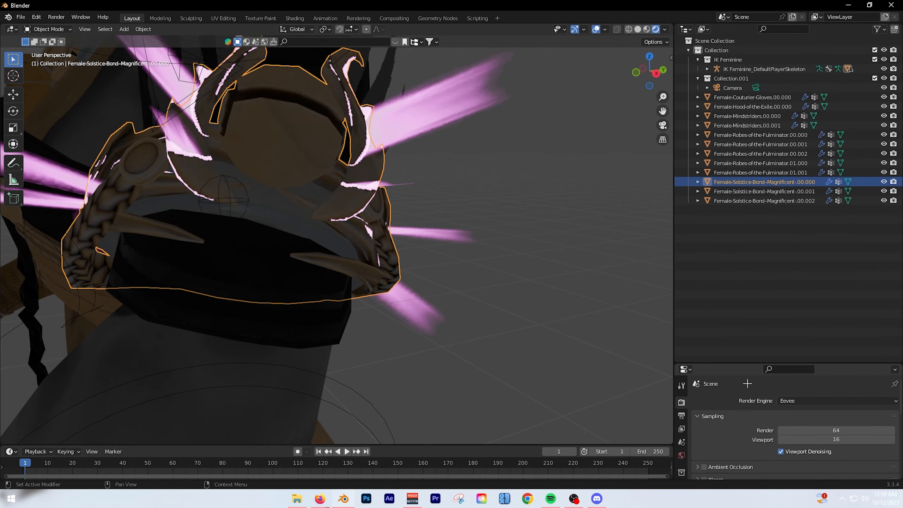
left_click(803, 400)
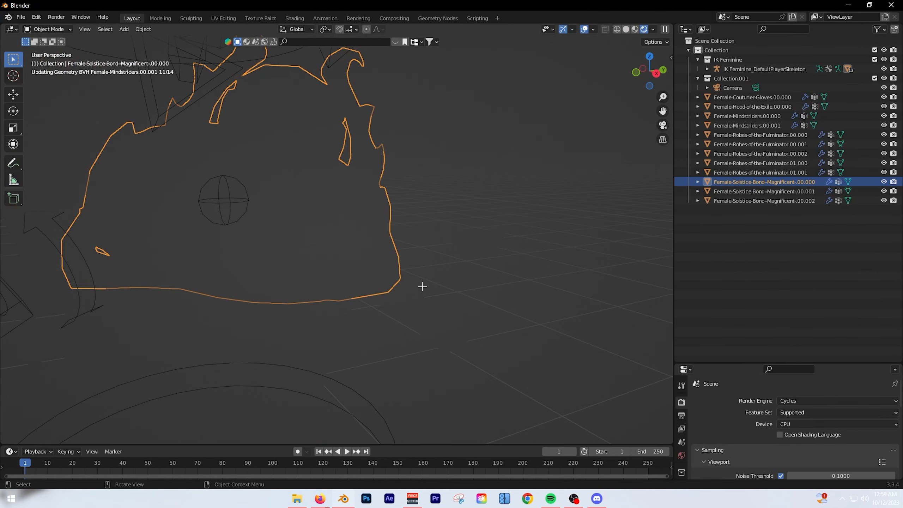
Step: Undo the switch to Cycles and return the viewport to Material Preview shading
key("ctrl+z")
scroll(311, 287, "down", 8)
middle_click_drag(448, 264, 629, 93)
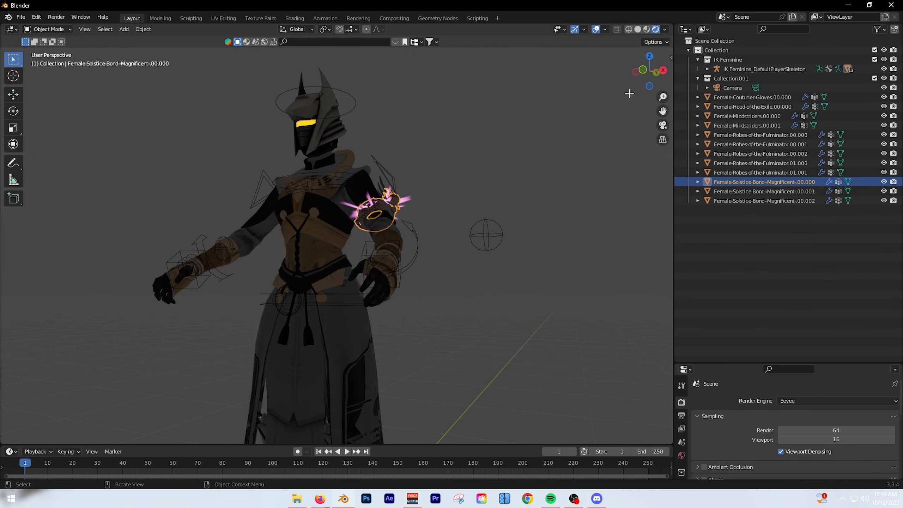
left_click(646, 30)
middle_click_drag(351, 197, 363, 198)
scroll(363, 197, "up", 3)
scroll(310, 235, "down", 5)
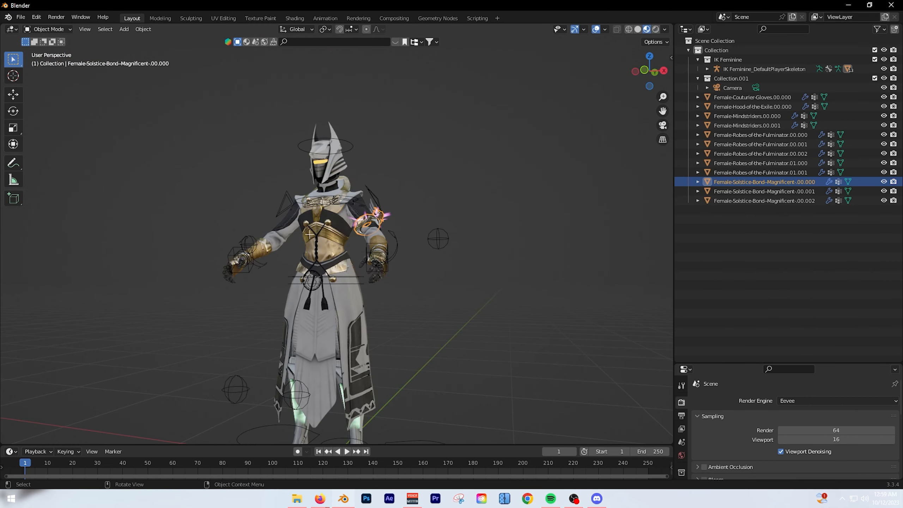
Step: Enlarge the properties editor and check the OptiX Cycles render devices in the System preferences
left_click_drag(715, 365, 714, 267)
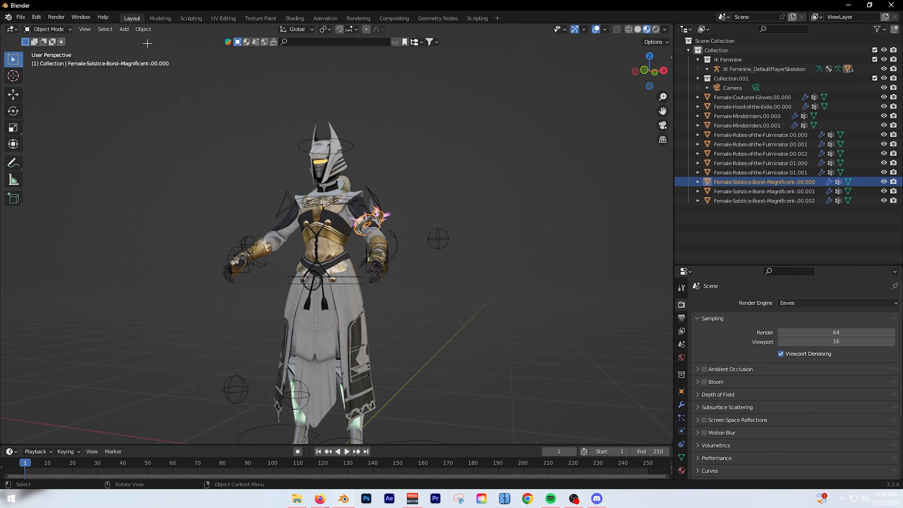
left_click(37, 17)
left_click(83, 153)
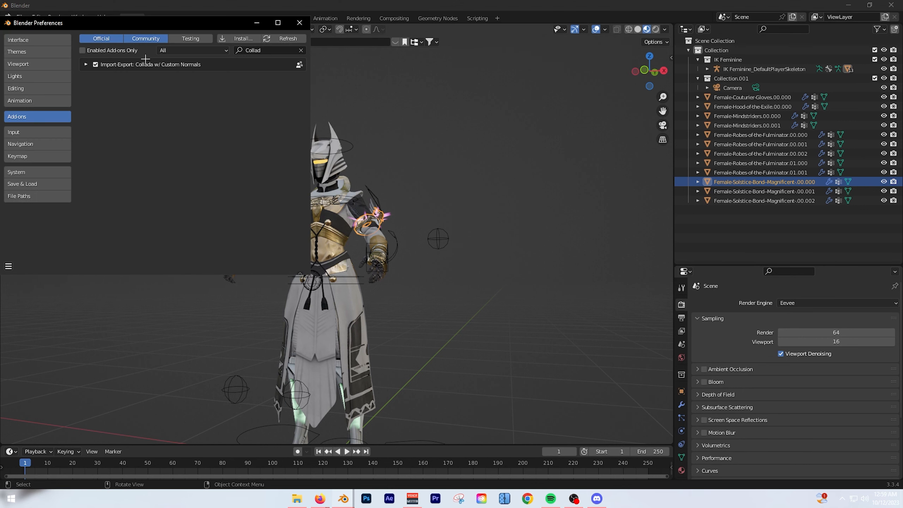
left_click_drag(131, 25, 210, 47)
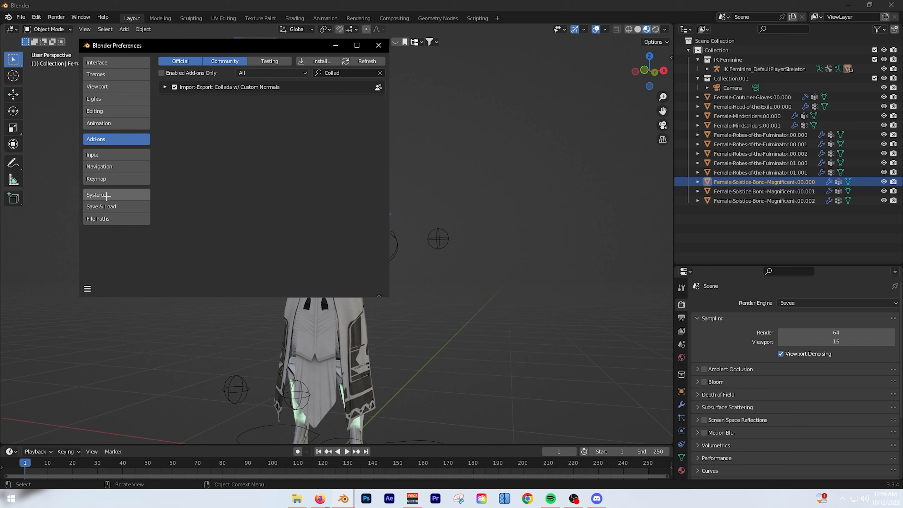
left_click(106, 207)
left_click(105, 195)
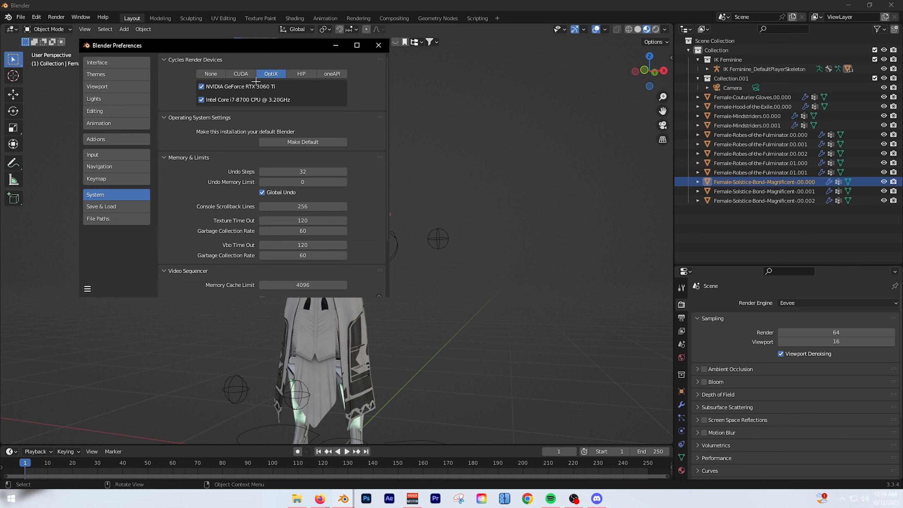
left_click(379, 46)
Step: Set the render engine to Cycles and its device to GPU Compute
left_click(786, 300)
left_click(796, 336)
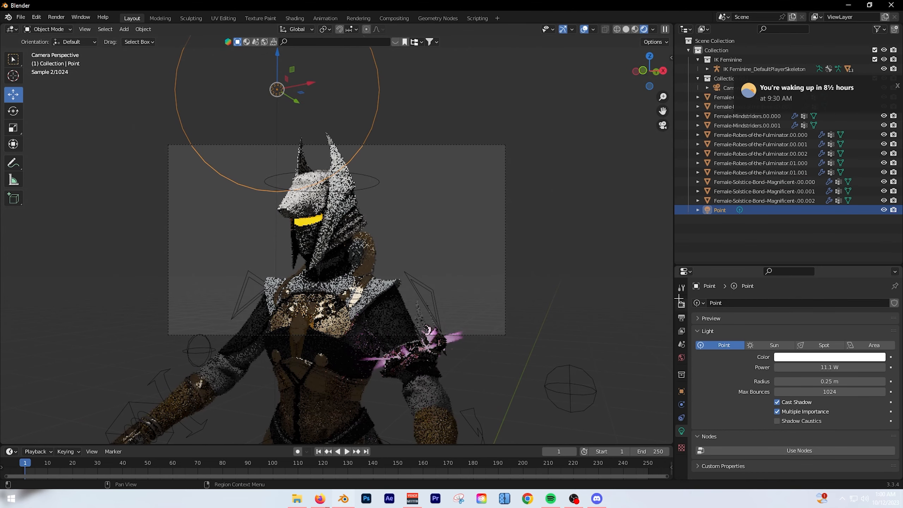
left_click(681, 304)
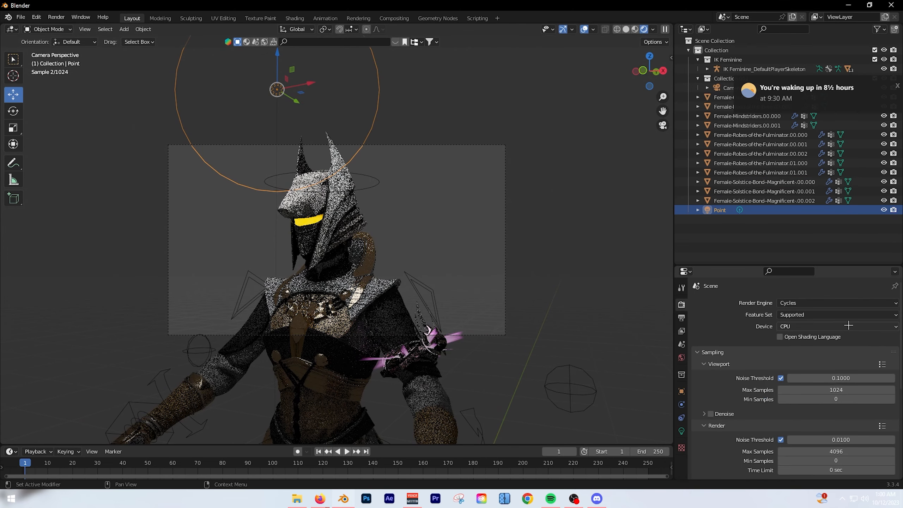
left_click(803, 326)
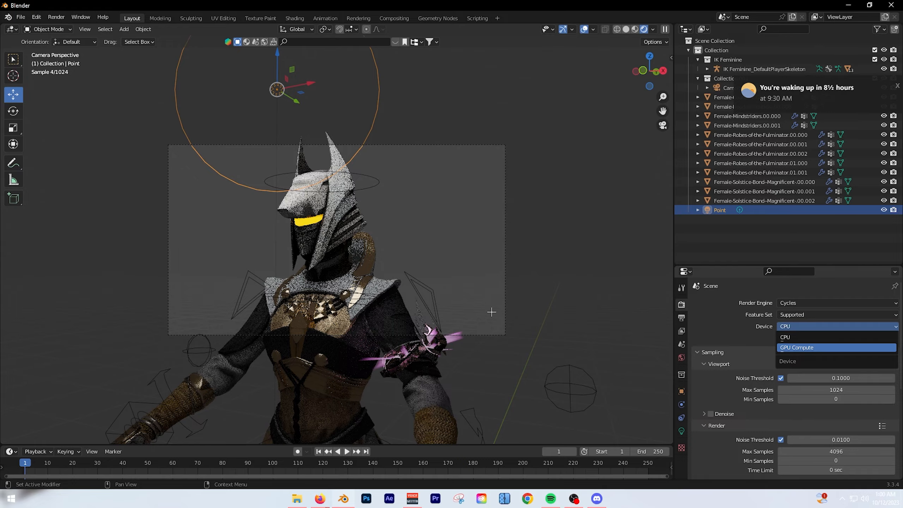
key("Return")
Step: Reframe the camera on the character's helmet, upper torso and glowing bond using walk navigation
key("shift+grave")
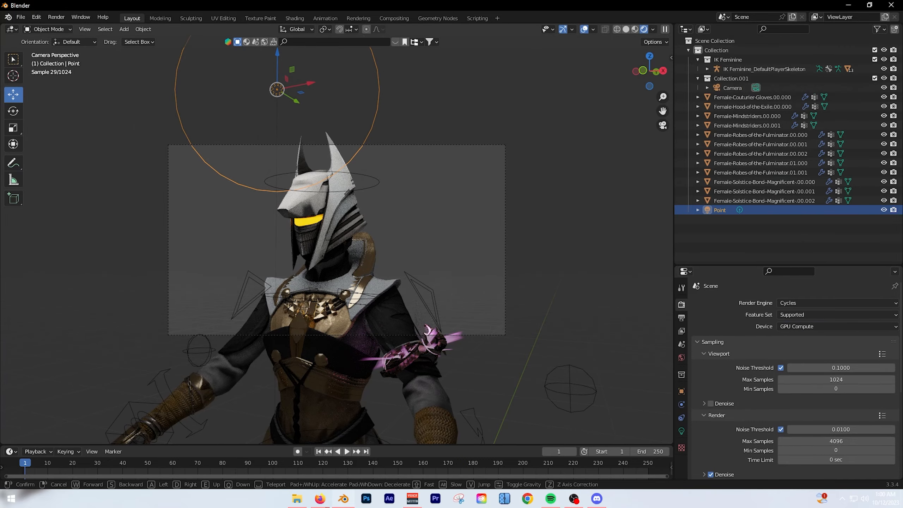
key("a")
key("d")
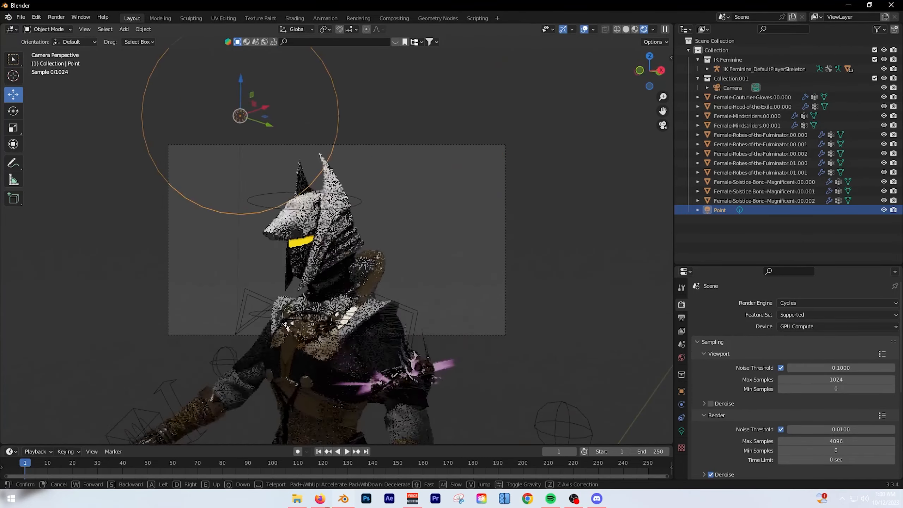
key("d")
key("a")
left_click(349, 215)
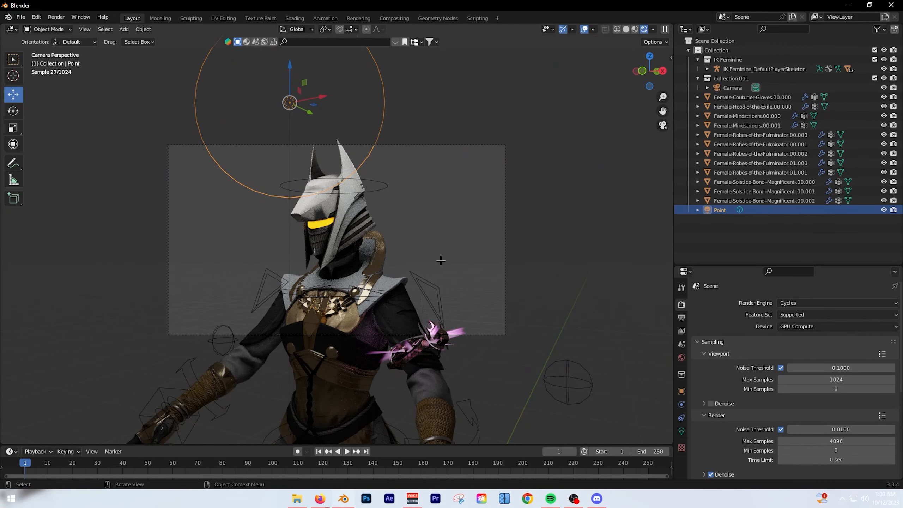
scroll(440, 261, "up", 2)
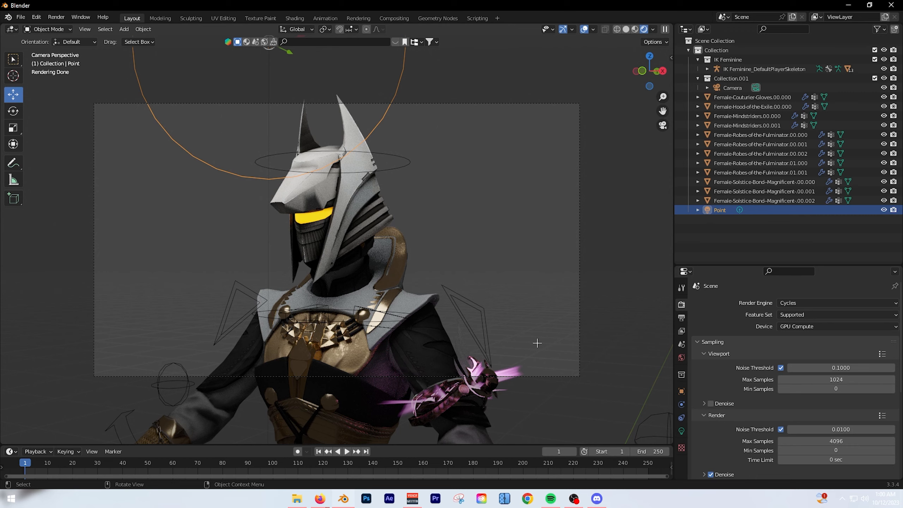
key("shift+grave")
key("s")
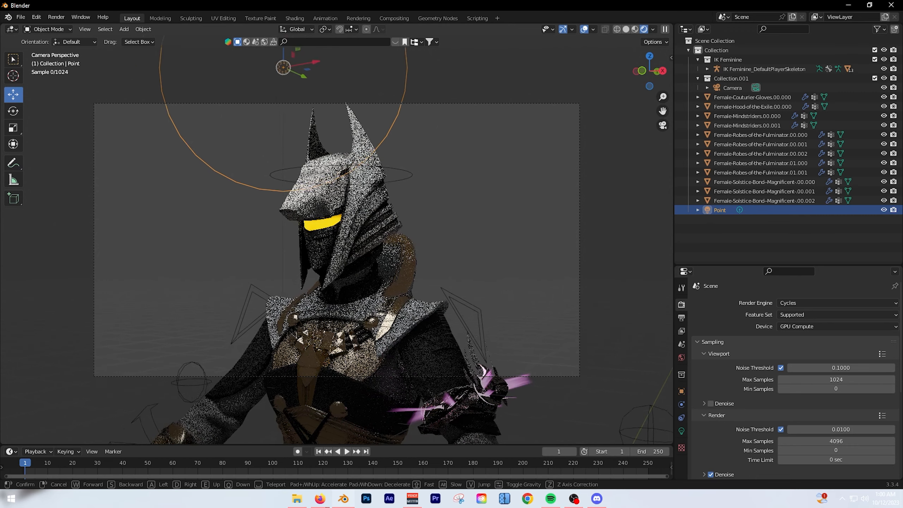
Step: Move the point light along the Y axis from in front of the character's head to above and behind it
middle_click_drag(432, 325, 327, 329)
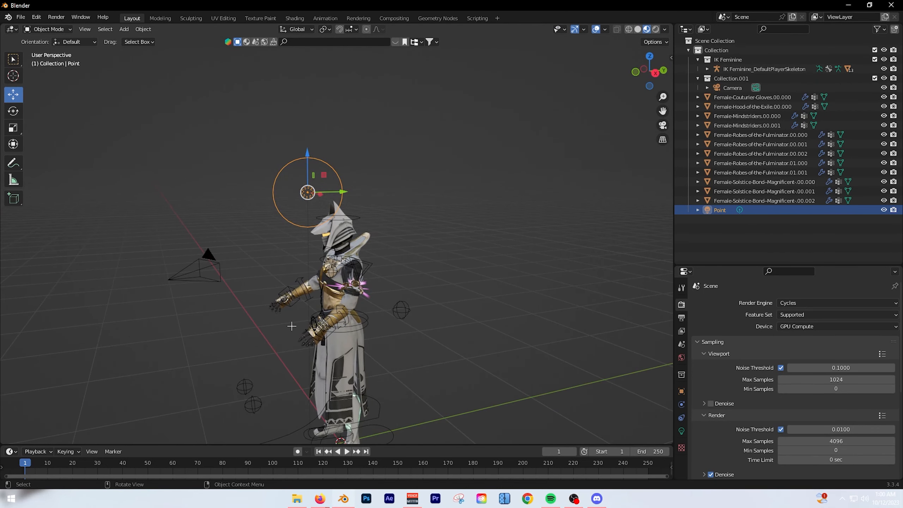
scroll(289, 325, "up", 6)
scroll(446, 300, "down", 4)
middle_click_drag(445, 300, 399, 304)
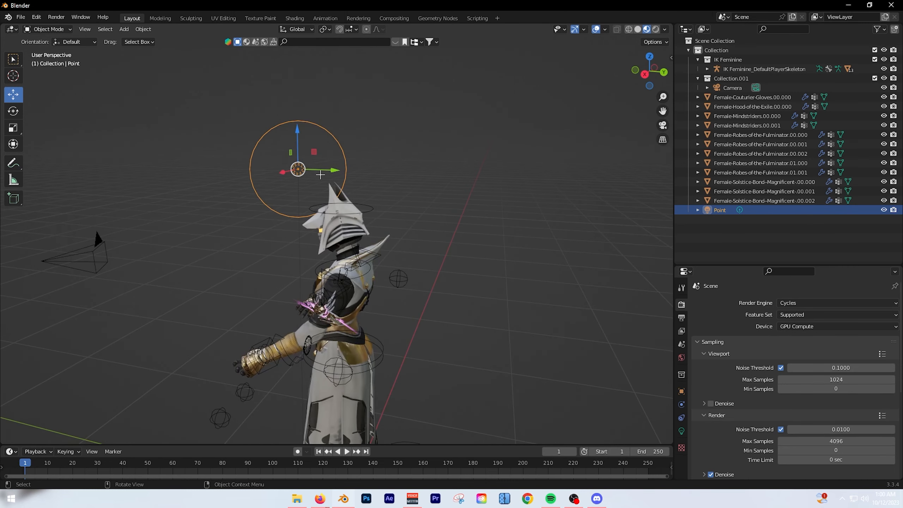
left_click_drag(333, 169, 434, 171)
scroll(425, 187, "down", 4)
middle_click_drag(426, 187, 547, 228)
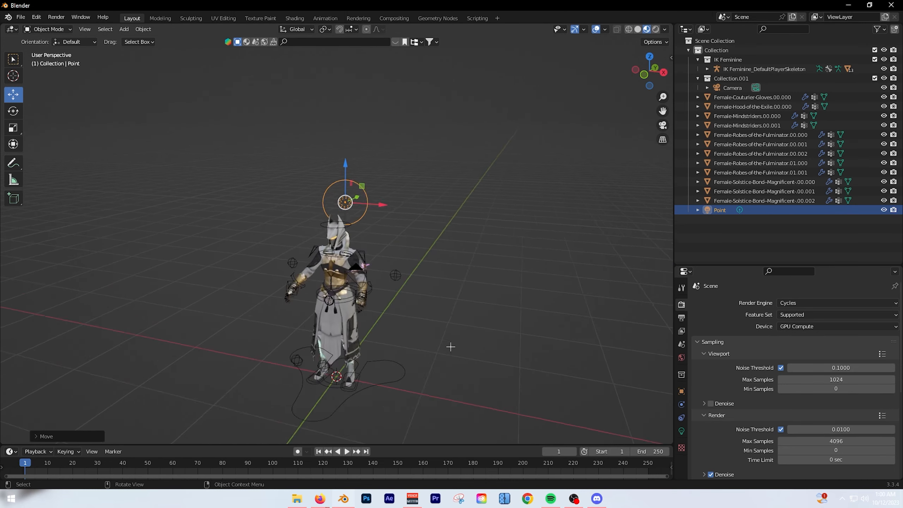
Step: Examine the finished Warlock from the front and from below, at full-body and close-up distances
scroll(462, 364, "up", 3)
middle_click_drag(461, 365, 457, 292, "shift")
middle_click_drag(457, 292, 476, 292)
scroll(437, 305, "up", 3)
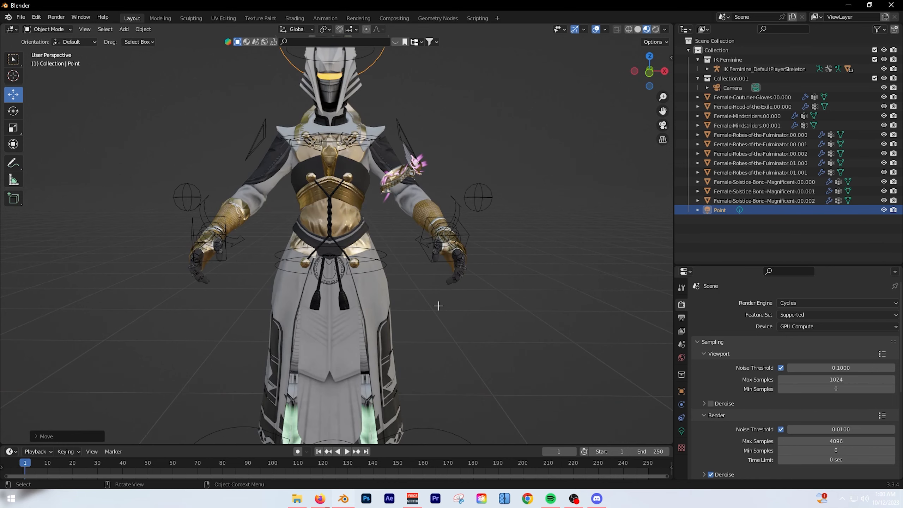
scroll(432, 332, "down", 3)
middle_click_drag(431, 330, 388, 312, "alt")
scroll(386, 312, "up", 2)
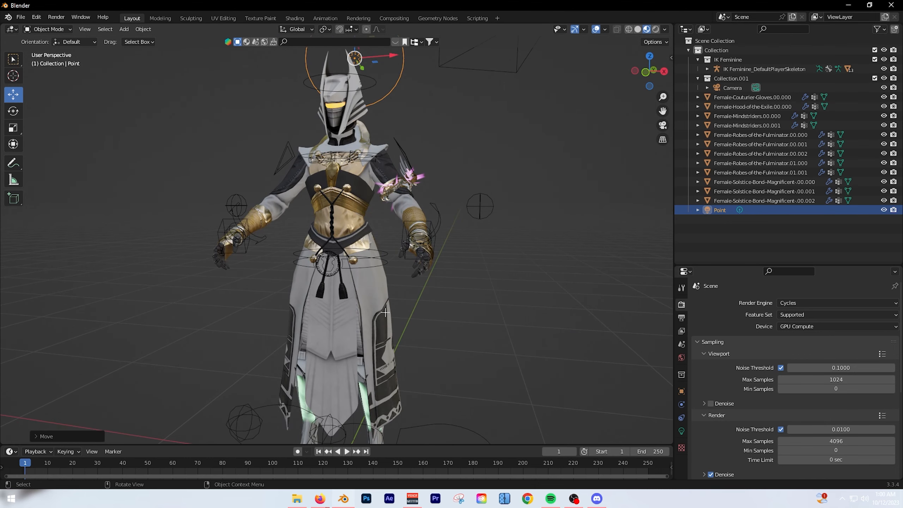
middle_click_drag(375, 315, 406, 286)
scroll(406, 286, "down", 2)
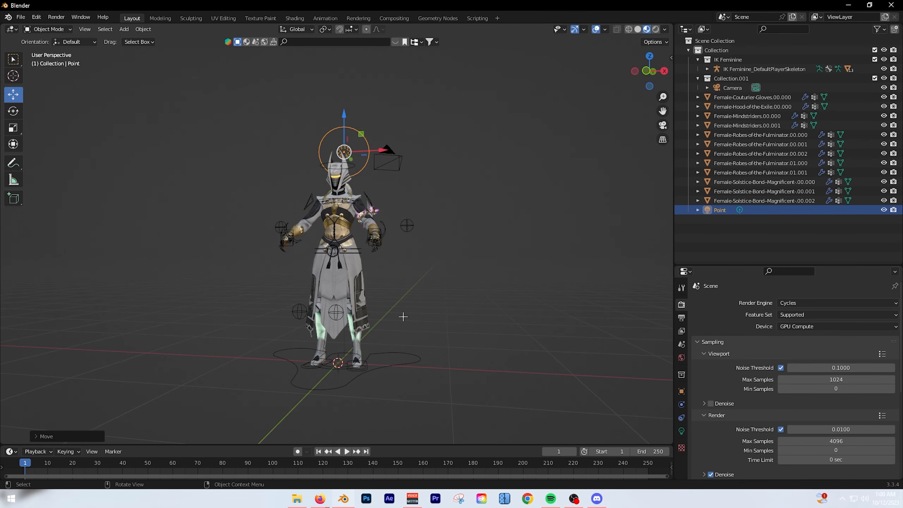
scroll(403, 312, "up", 3)
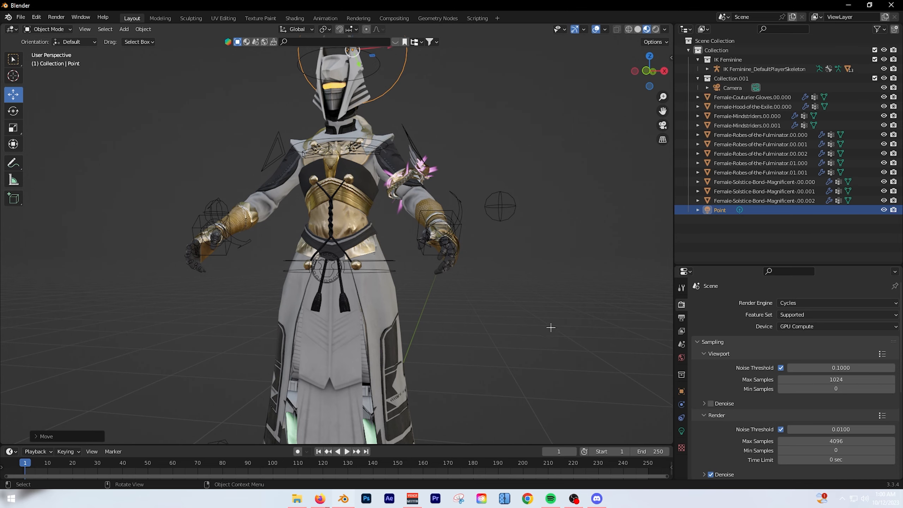
scroll(533, 316, "down", 6)
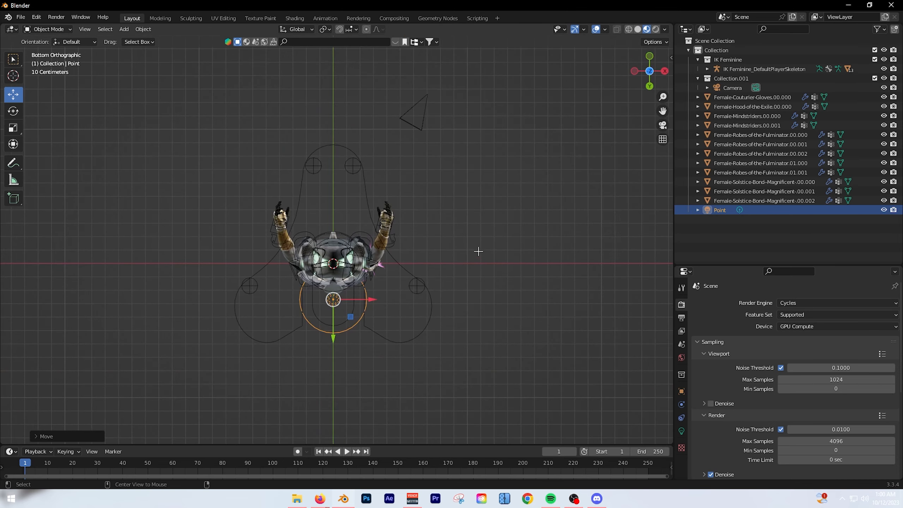